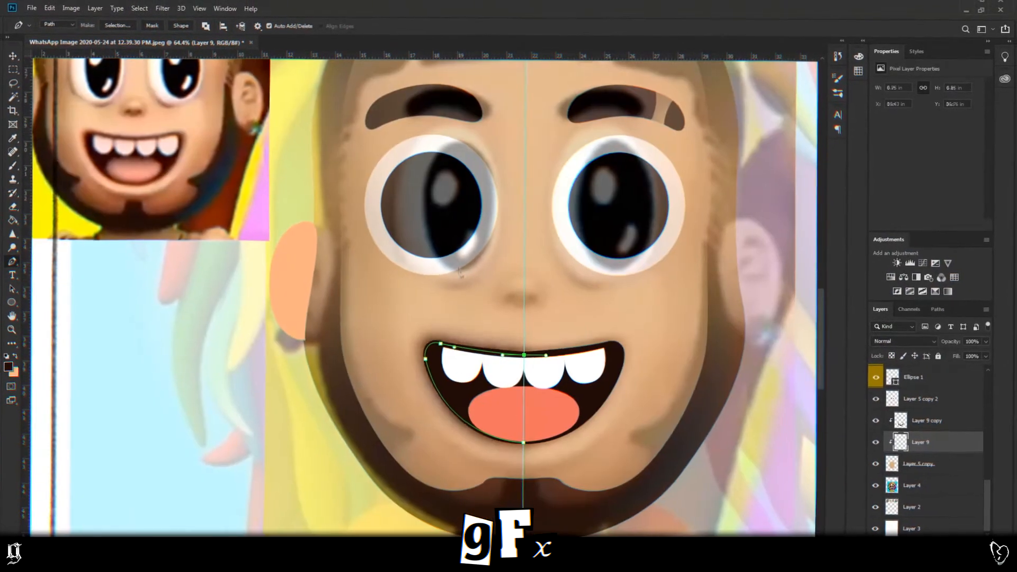
right_click(517, 427)
key(b)
right_click(454, 220)
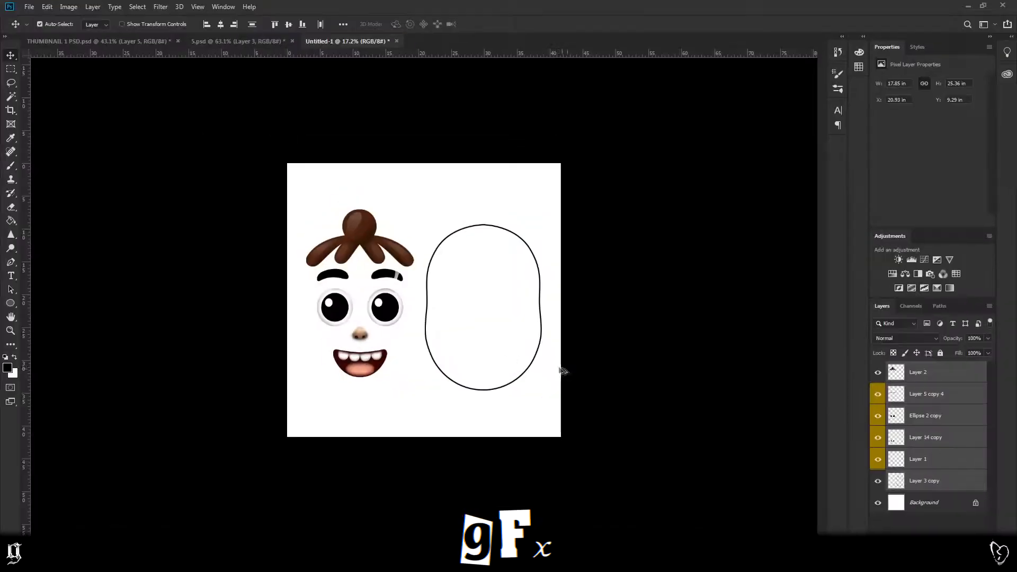
Check the document's dimensions and examine the template's hair, eyes, nose, mouth and blank head outline
scroll(655, 370, up, 2)
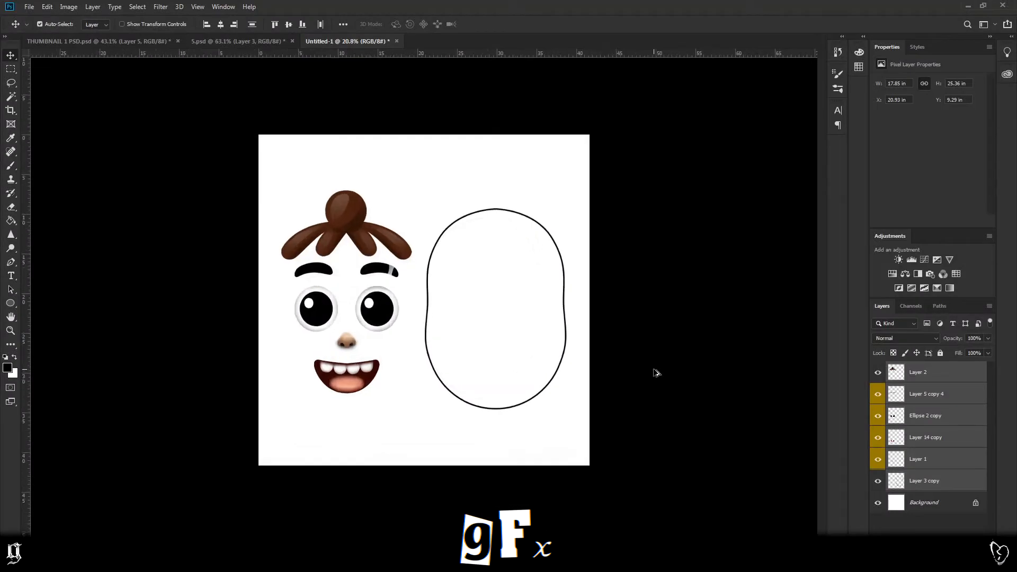
click(79, 545)
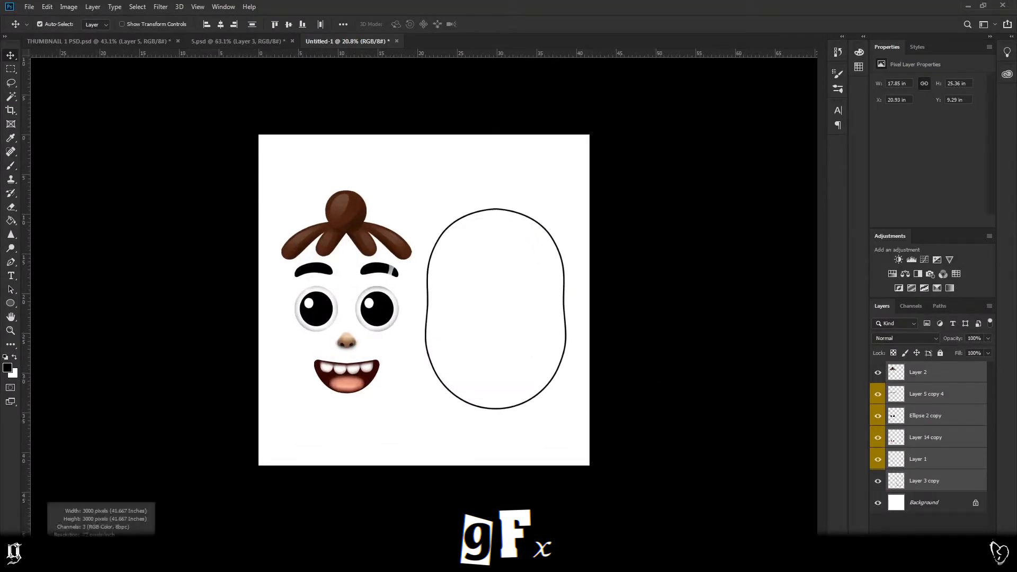
scroll(279, 313, down, 3)
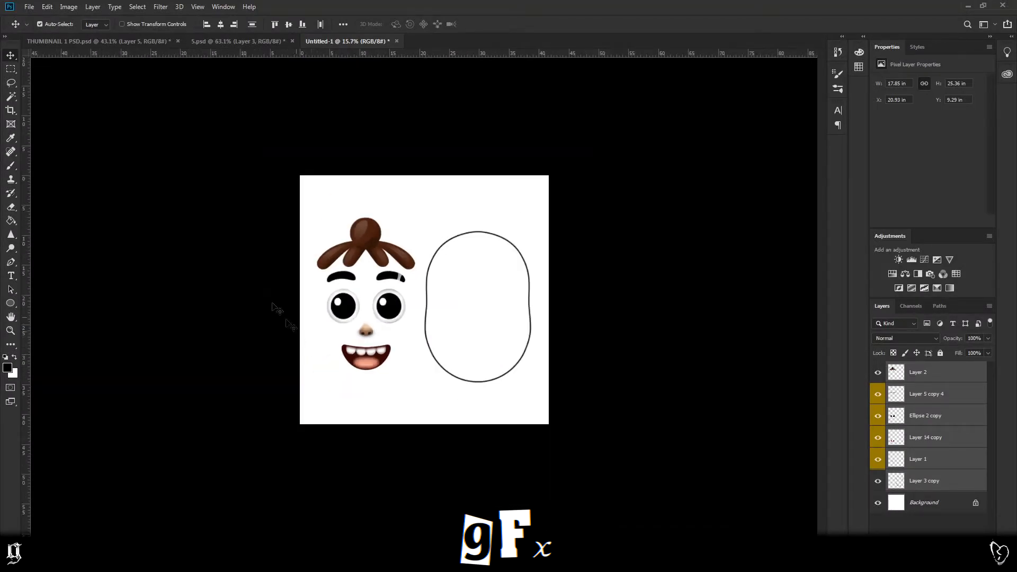
scroll(511, 322, up, 4)
scroll(512, 324, up, 1)
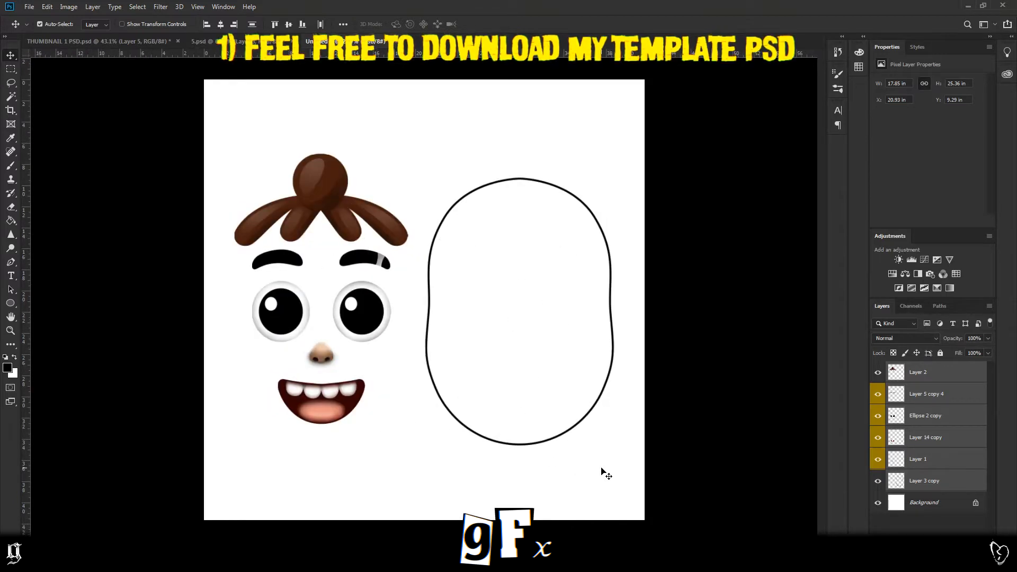
scroll(236, 315, up, 3)
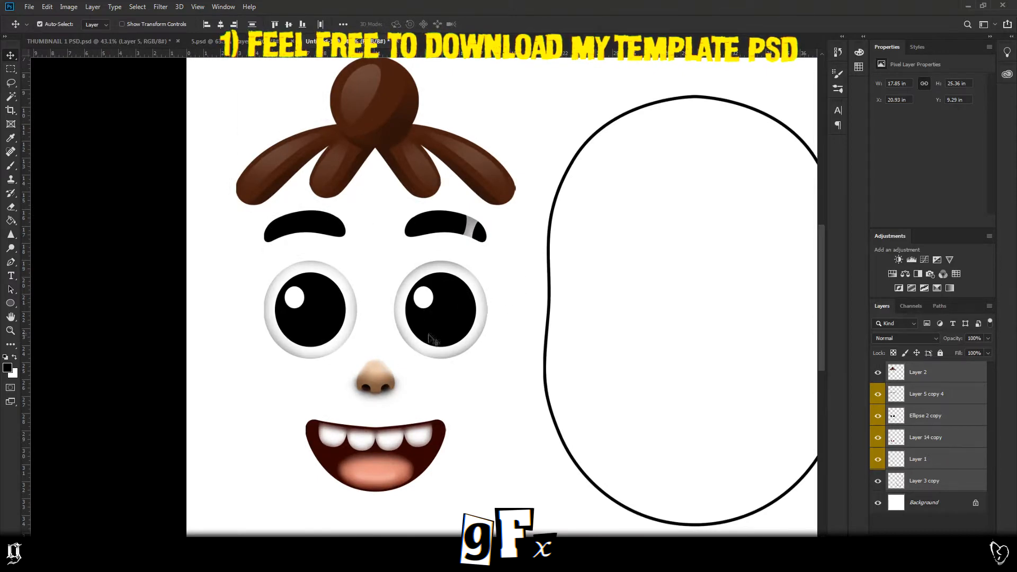
scroll(438, 356, up, 2)
Undo the move of the selected template layers, deselect them and select the eyebrows layer
mouse_move(437, 350)
mouse_down()
mouse_move(448, 320)
mouse_move(443, 339)
mouse_up()
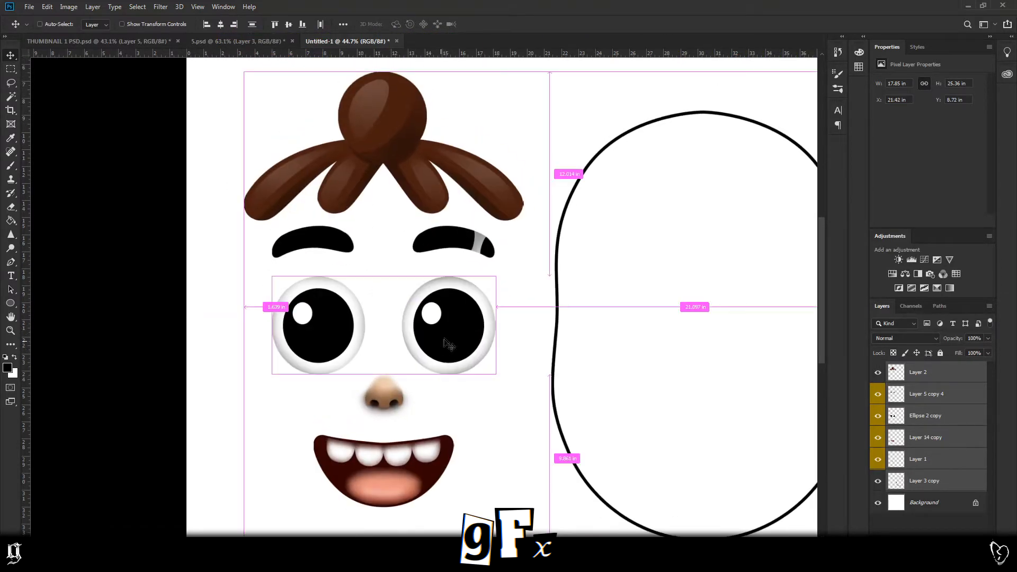
key(ctrl+z)
click(523, 284)
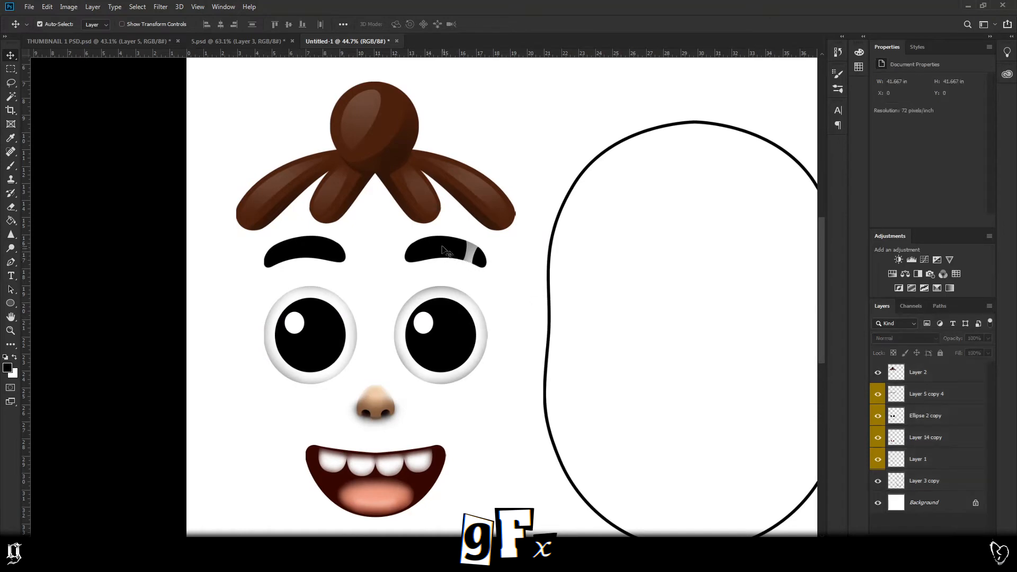
mouse_move(449, 250)
mouse_down()
mouse_move(482, 241)
mouse_move(442, 268)
mouse_up()
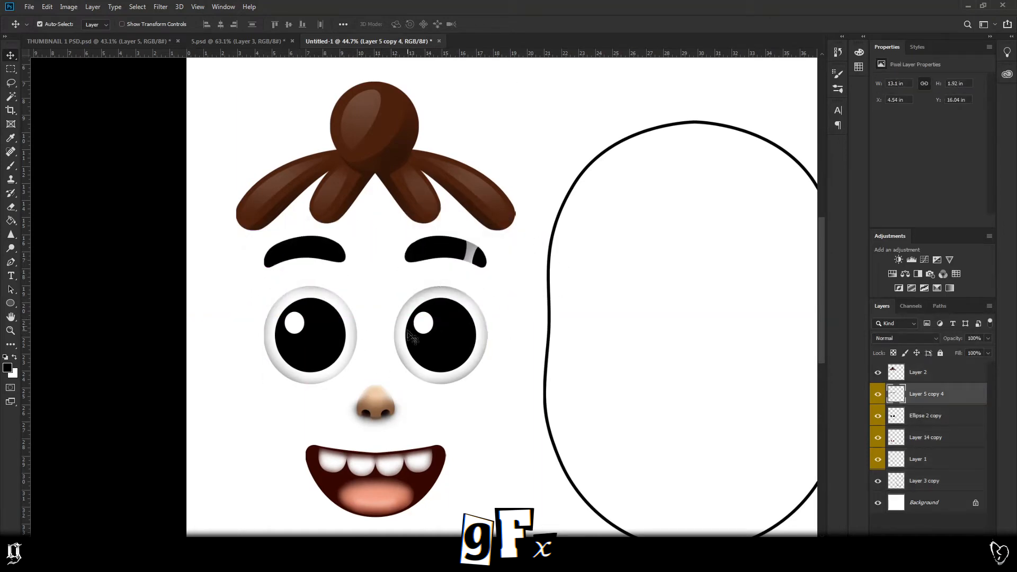
scroll(296, 297, down, 3)
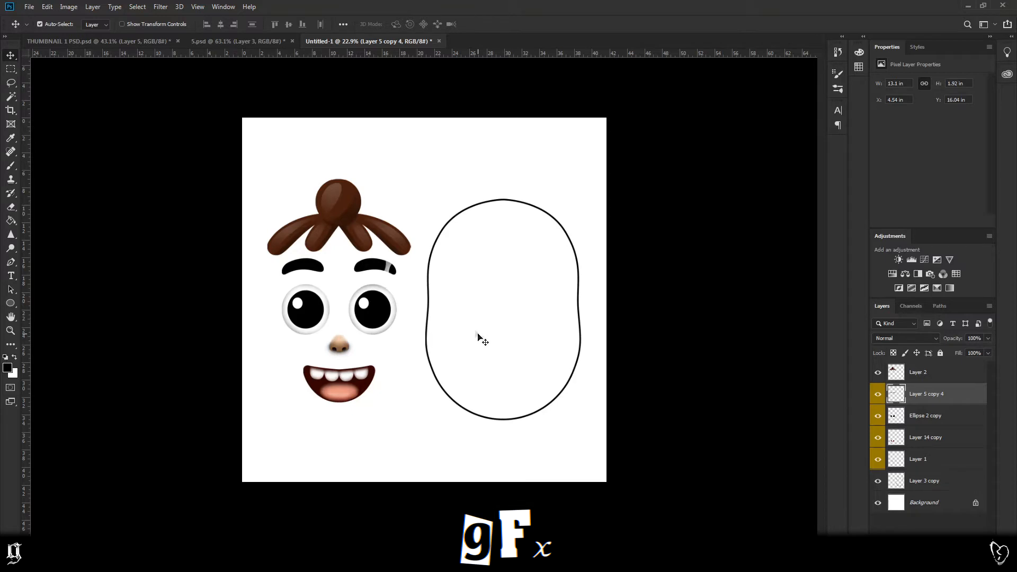
scroll(524, 318, up, 3)
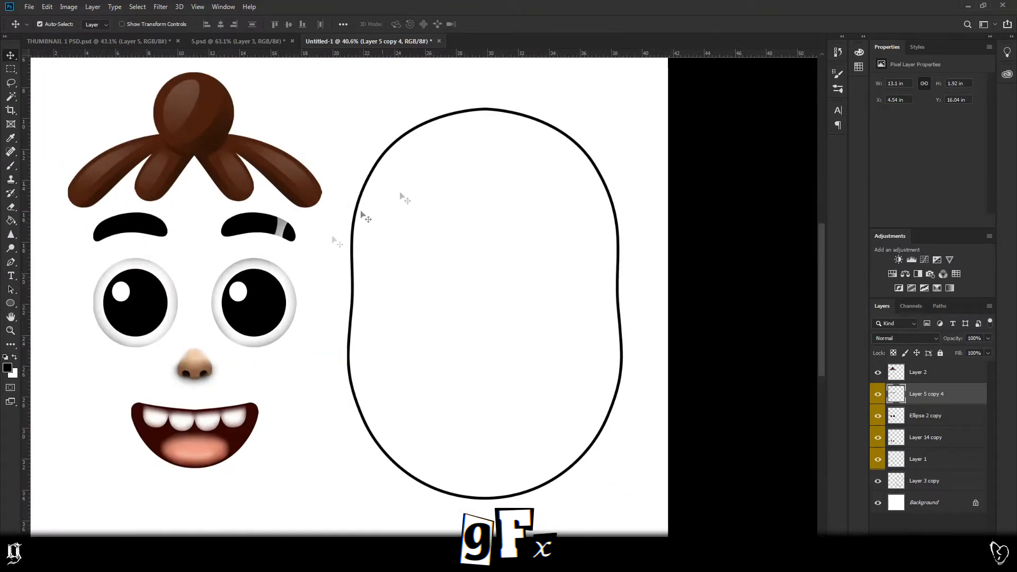
scroll(384, 381, down, 2)
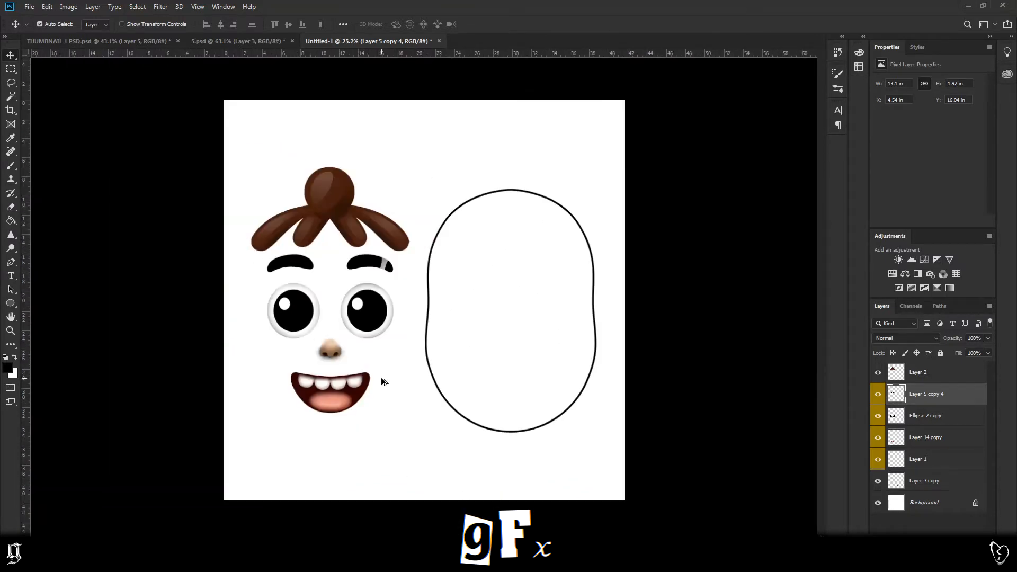
scroll(533, 297, up, 1)
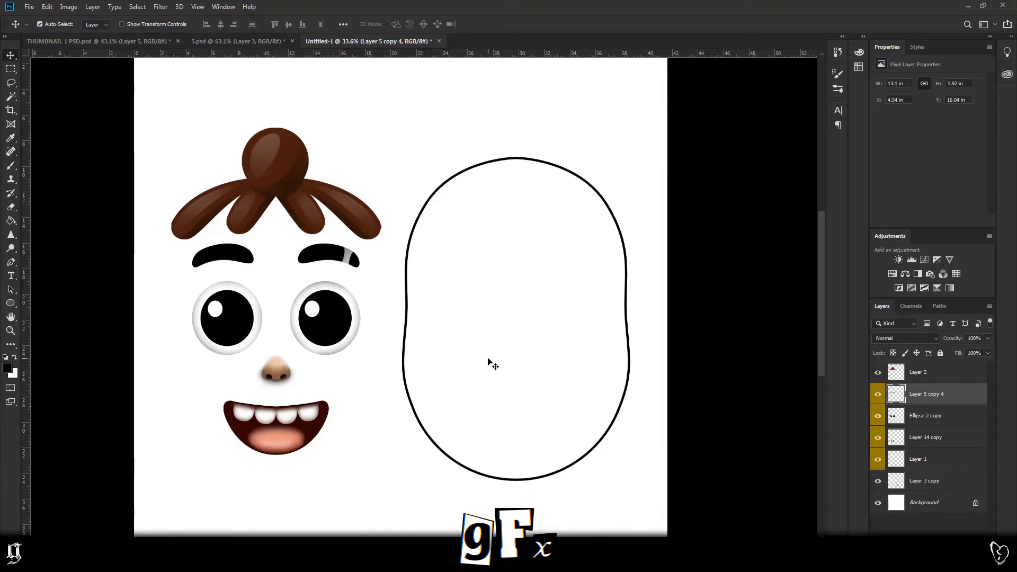
scroll(478, 348, down, 3)
scroll(407, 352, up, 2)
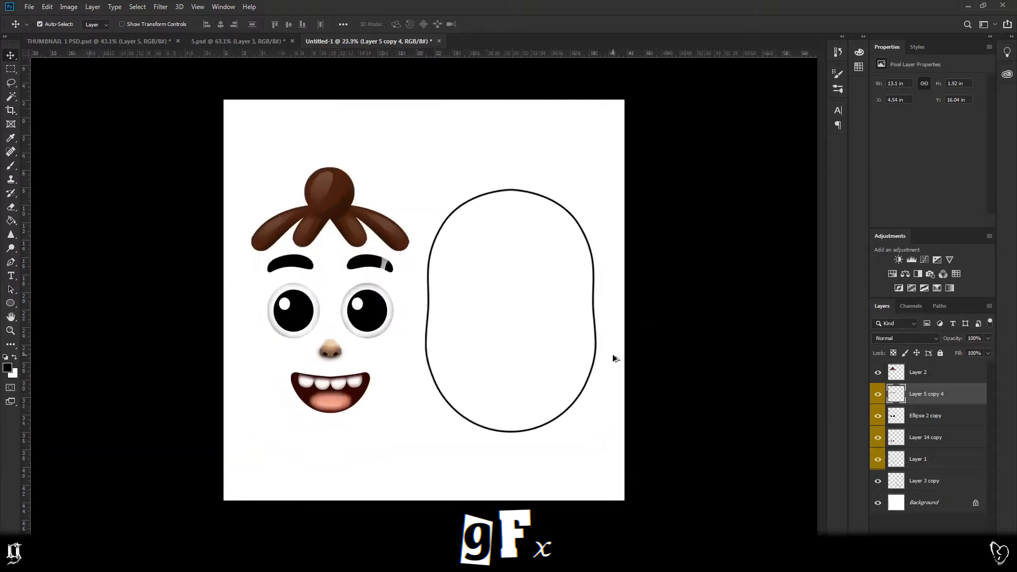
Extend the canvas width to about 104 in with the Crop tool, adding blank space beside the head outline
click(11, 110)
scroll(632, 331, down, 2)
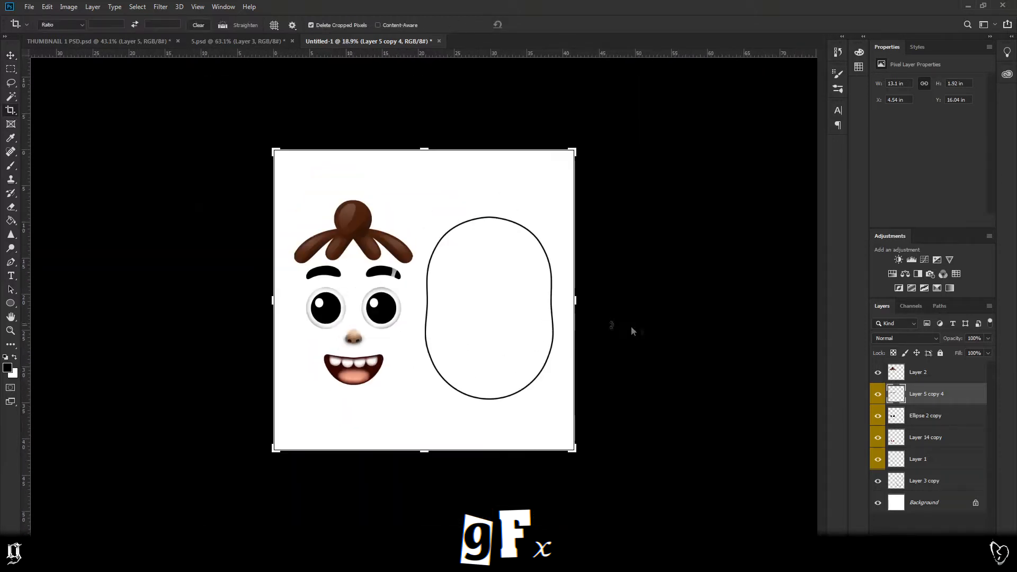
drag(576, 300, 794, 272)
key(Return)
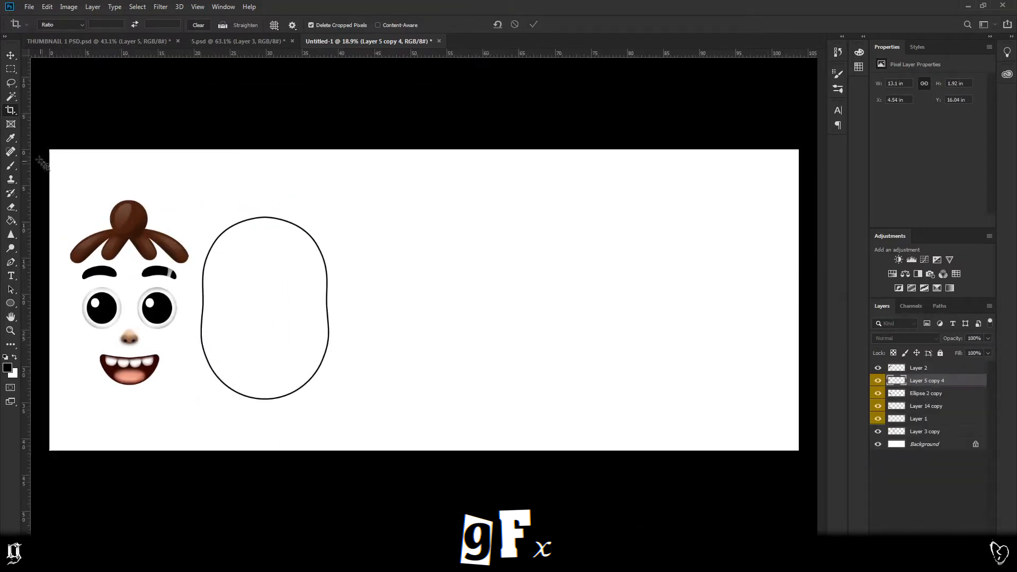
Fill a rectangular selection about 42 by 38 in on the blank canvas with bright green, and deselect it
click(11, 71)
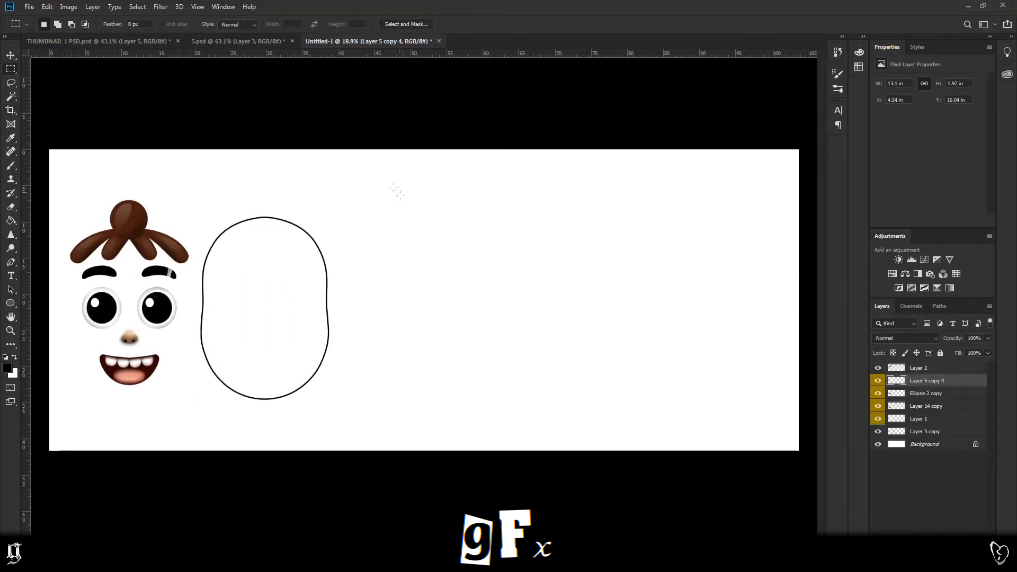
drag(354, 163, 656, 439)
click(7, 367)
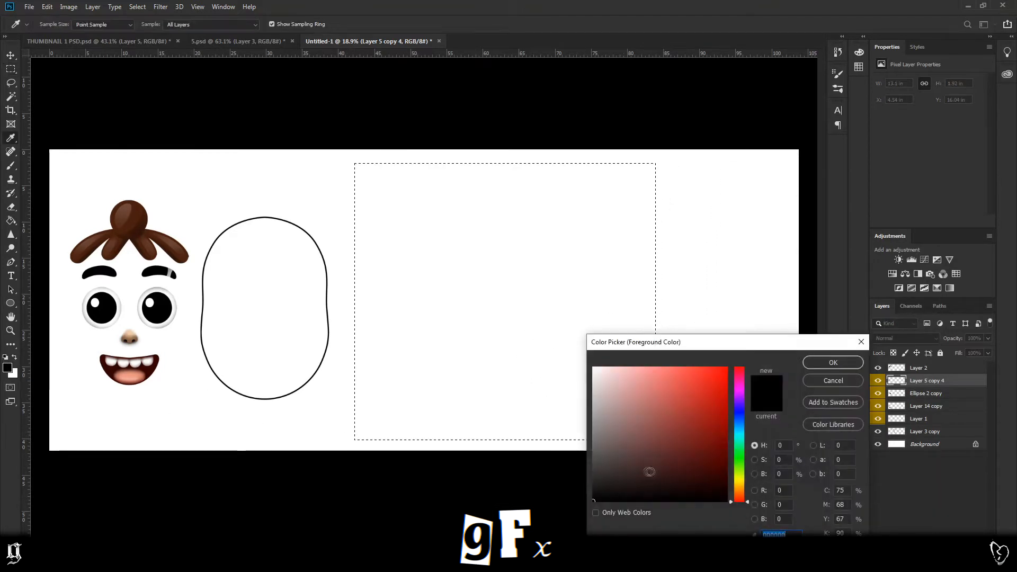
drag(740, 501, 743, 456)
click(833, 363)
key(g)
click(475, 320)
key(ctrl+d)
Move the head outline onto the green rectangle and place Layer 3 copy above Layer 5 copy 4
scroll(781, 337, up, 2)
click(11, 56)
drag(181, 263, 497, 263)
drag(919, 432, 920, 375)
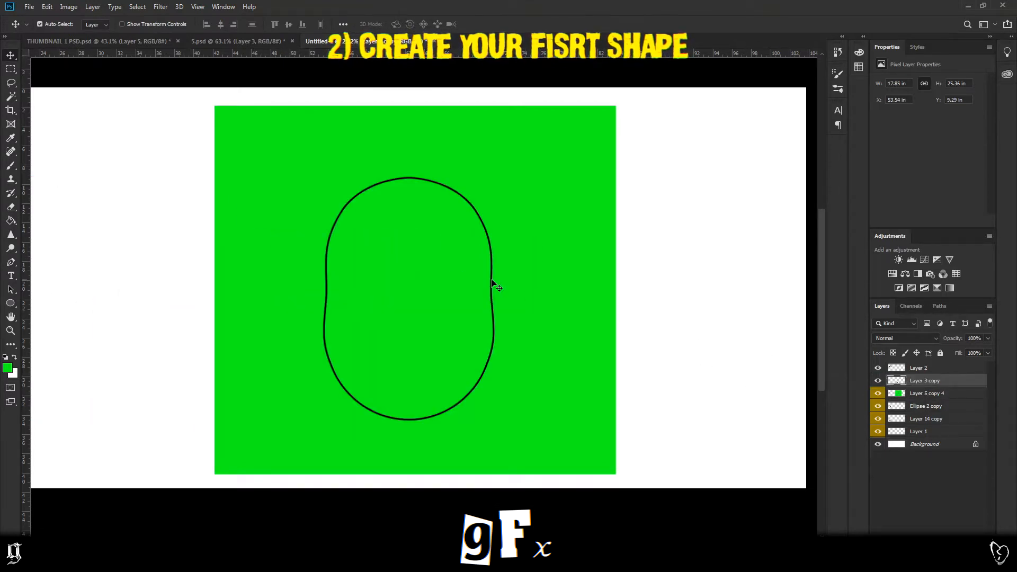
drag(491, 281, 481, 281)
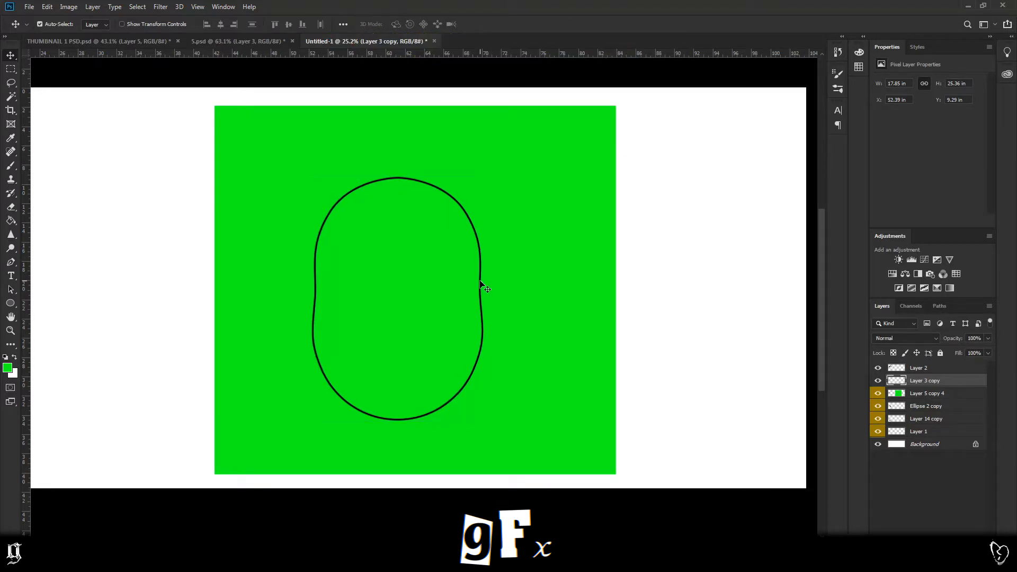
Place a vertical guide through the head outline's centre and lower the outline layer's opacity to 16%
scroll(437, 294, down, 3)
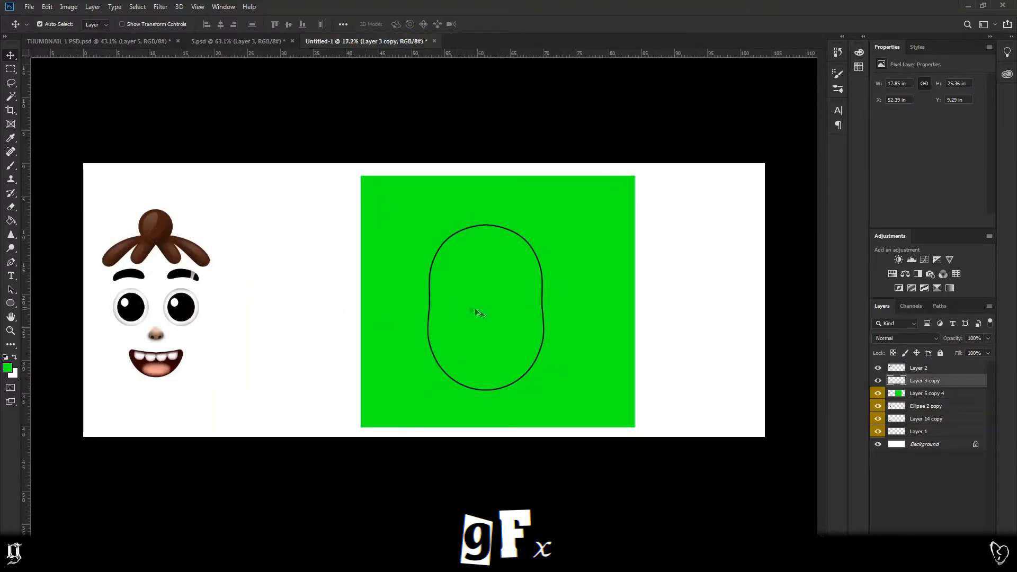
scroll(473, 309, up, 3)
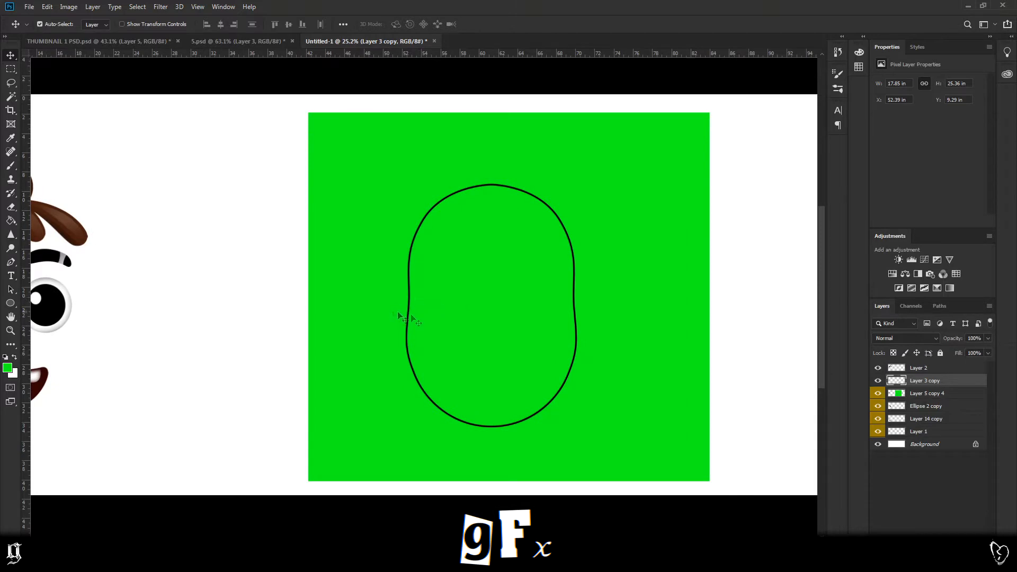
scroll(599, 348, up, 2)
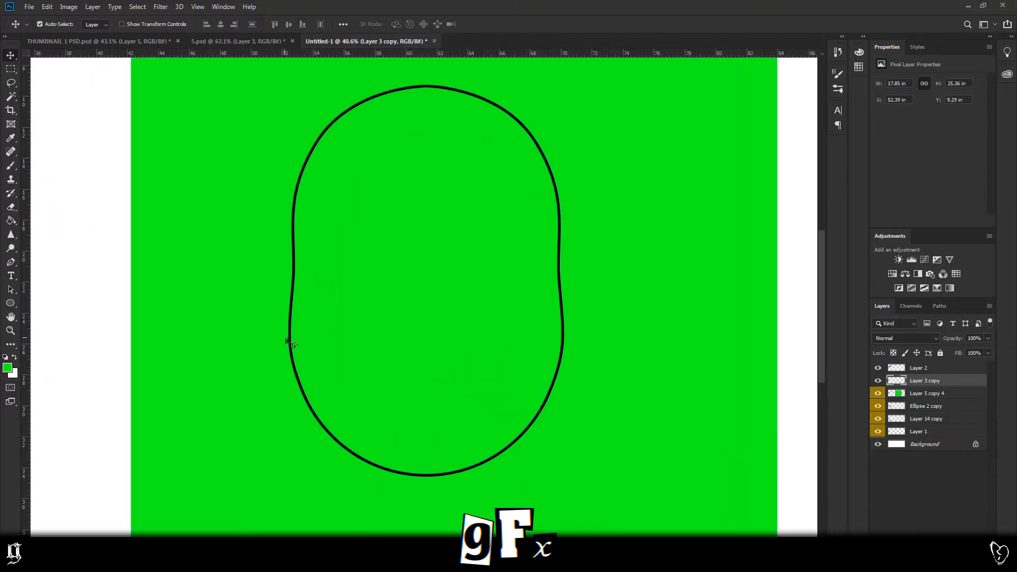
scroll(291, 347, down, 3)
scroll(611, 371, up, 2)
scroll(530, 358, down, 1)
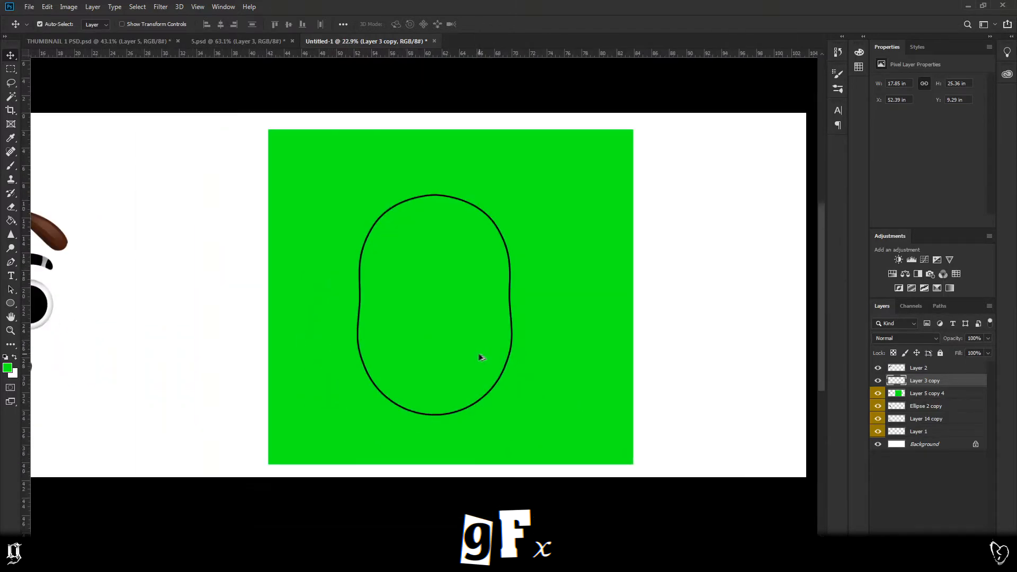
scroll(473, 357, up, 1)
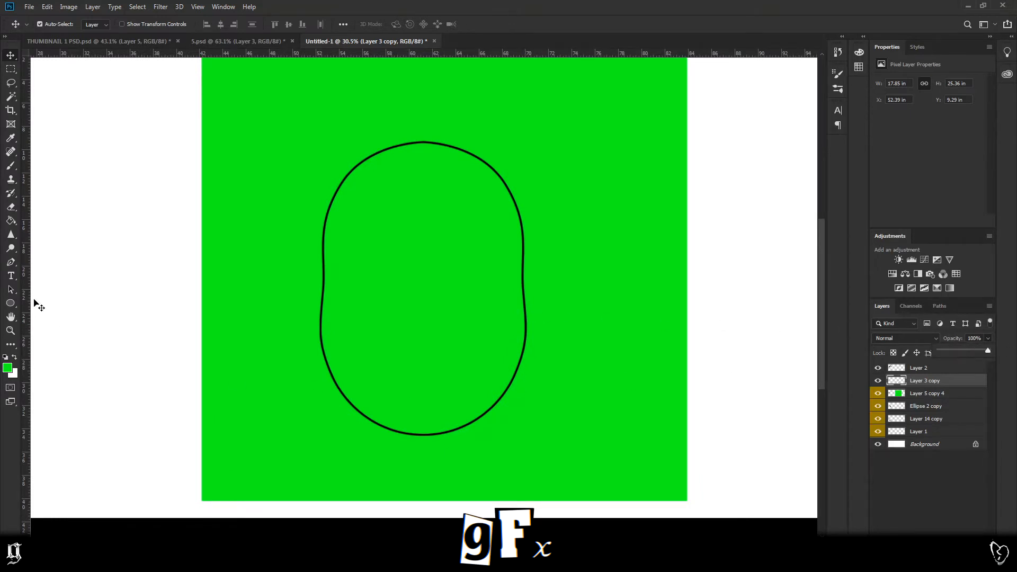
drag(29, 306, 422, 313)
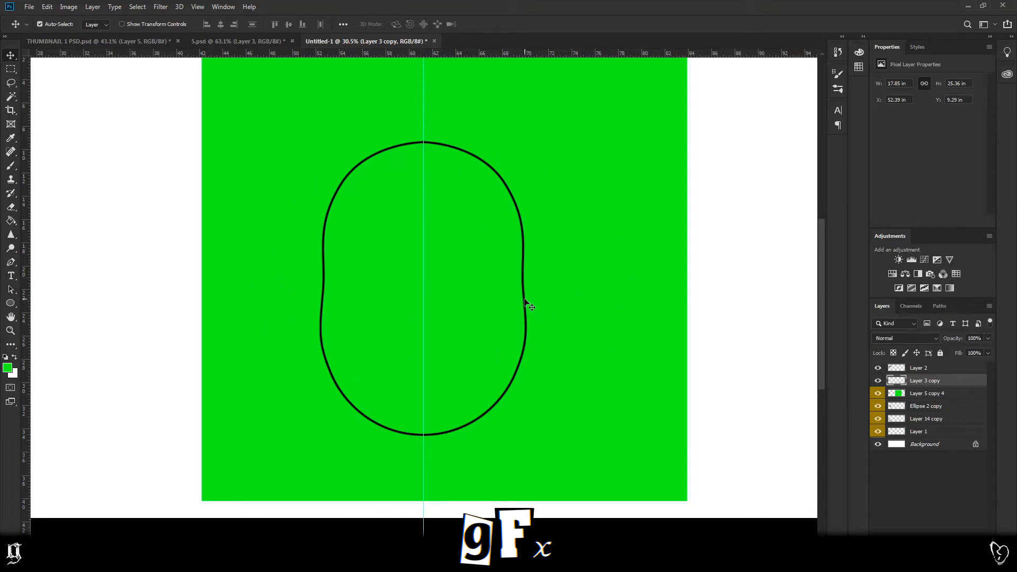
drag(962, 350, 946, 349)
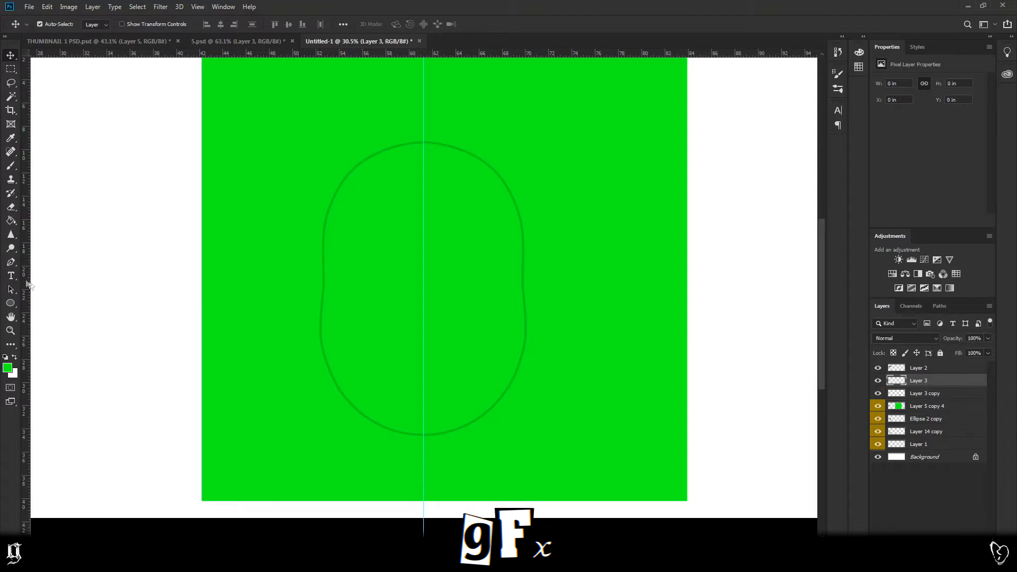
Trace the left half of the head outline up to the centre guide with the Pen tool and convert the path to a selection
key(p)
scroll(389, 434, up, 3)
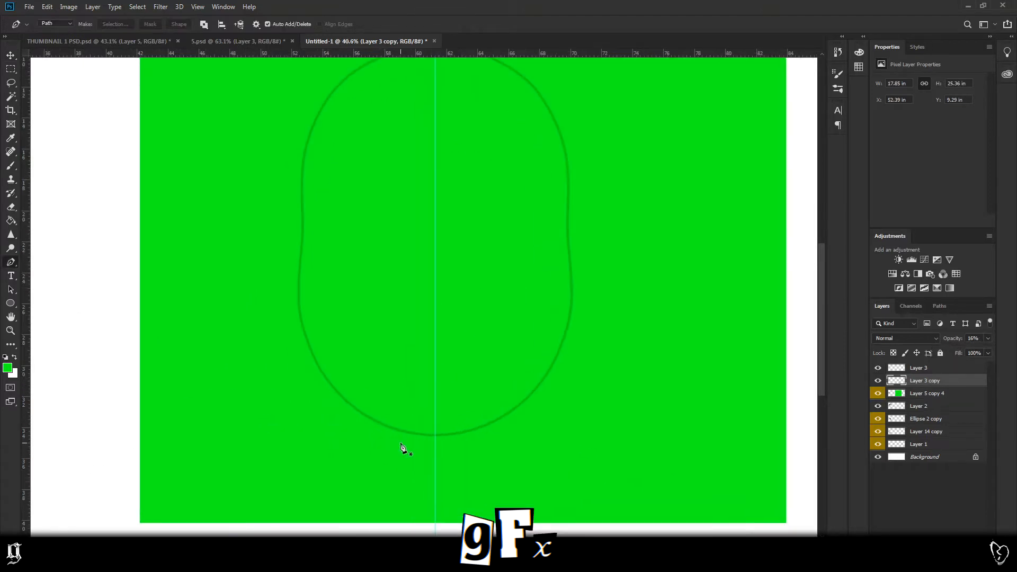
click(361, 435)
scroll(362, 436, down, 3)
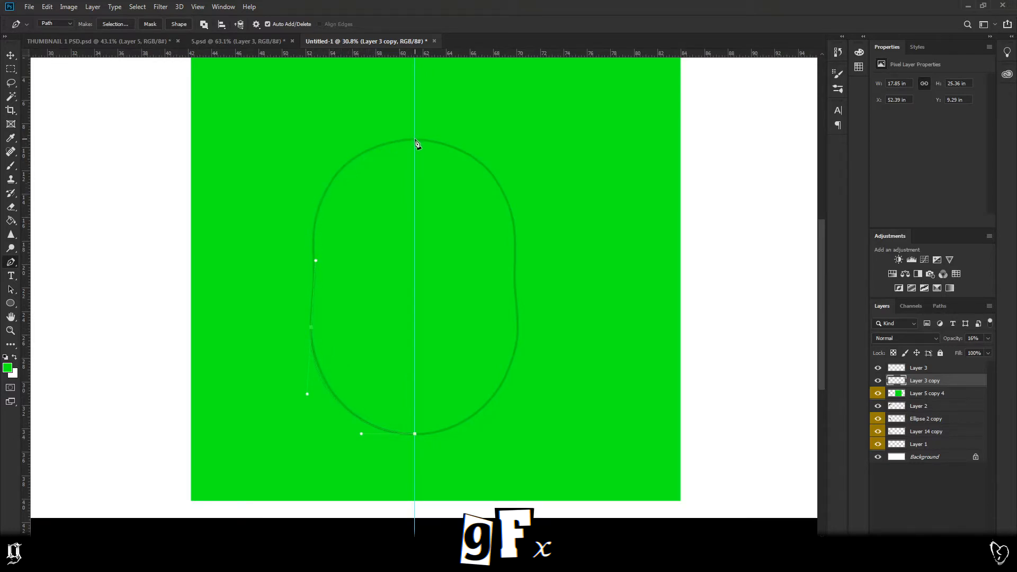
right_click(476, 248)
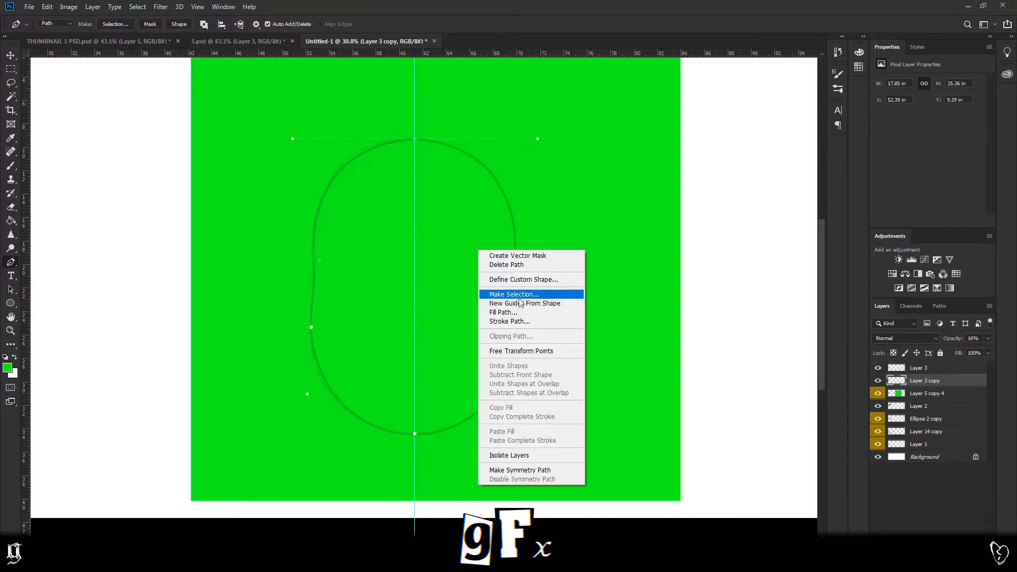
click(527, 291)
key(Return)
Set the foreground colour to skin tone #fec286 and fill the half-head selection on a new layer
click(8, 368)
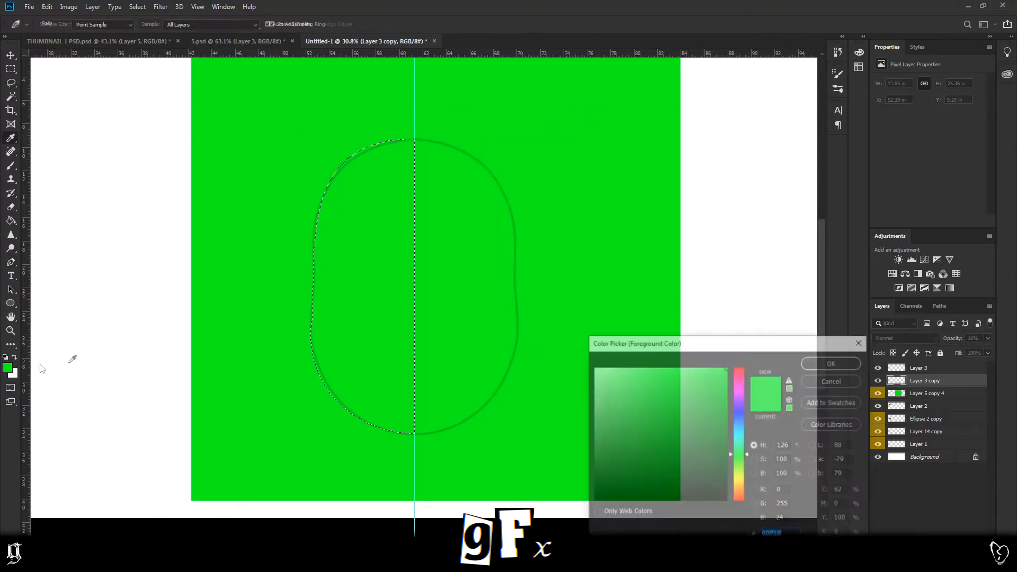
drag(737, 489, 739, 491)
drag(683, 403, 655, 366)
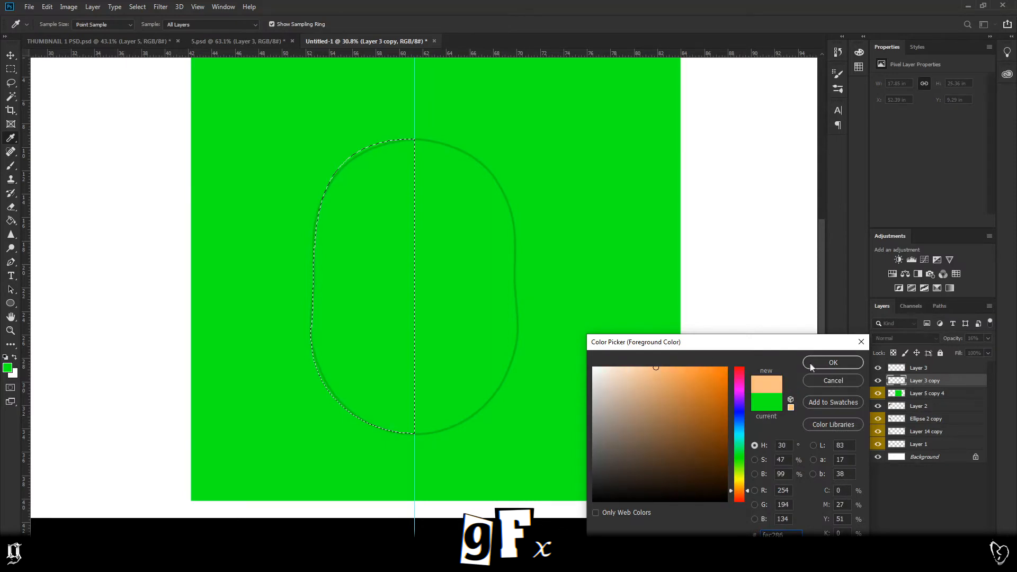
click(832, 363)
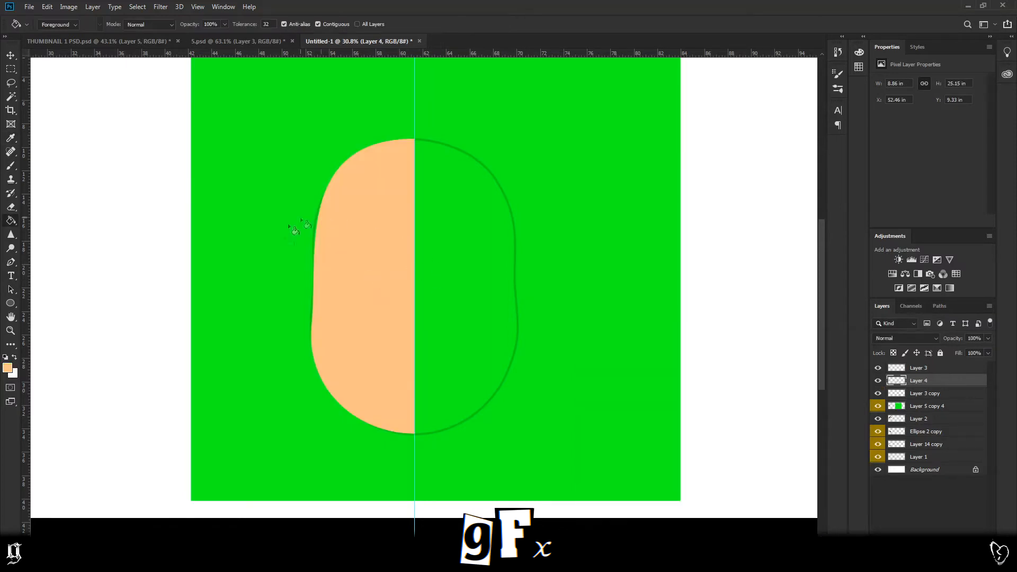
Add a Hue/Saturation adjustment clipped to the green rectangle layer and set its hue to -119
scroll(422, 276, up, 3)
key(v)
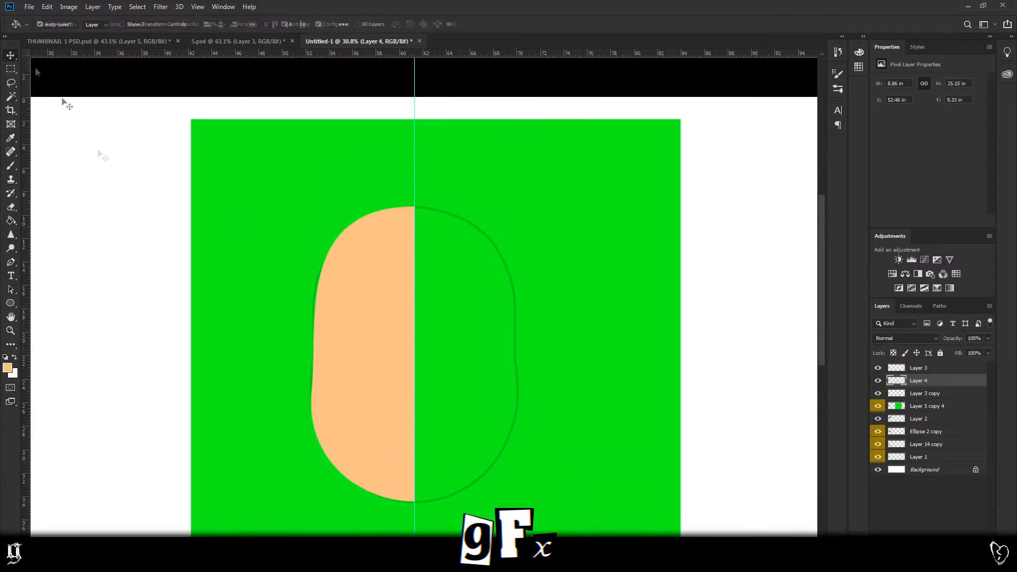
click(486, 390)
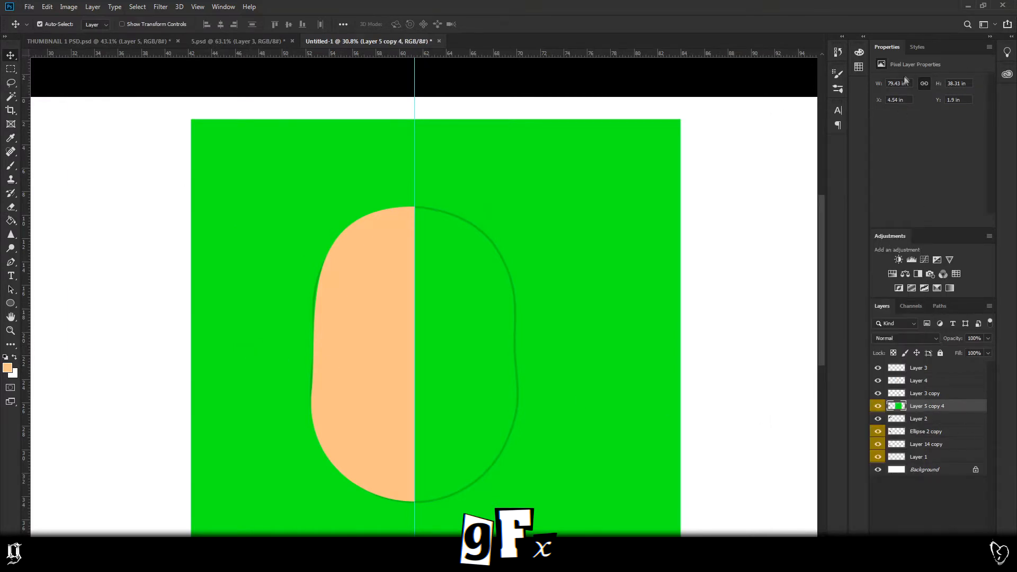
click(916, 47)
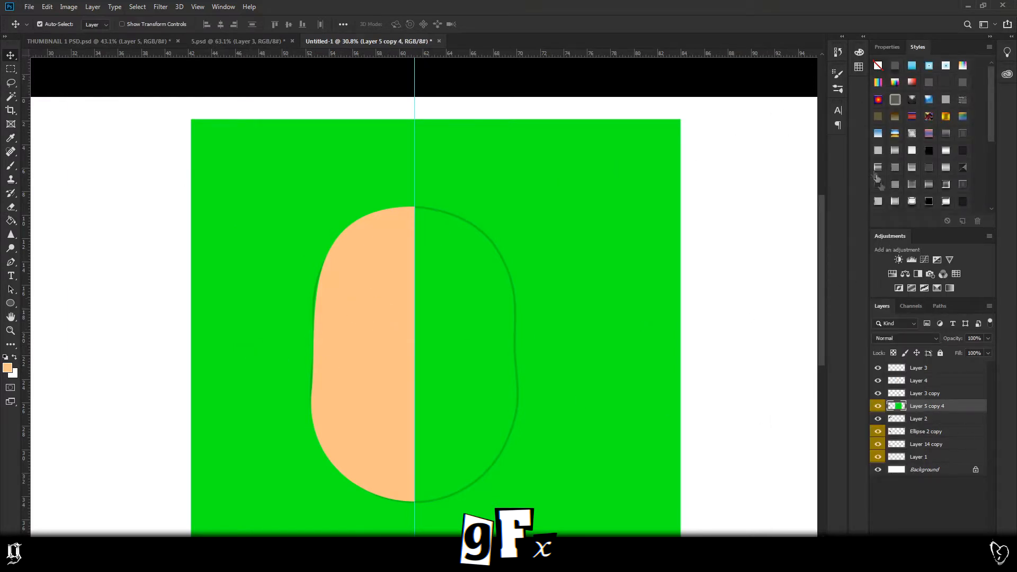
click(905, 274)
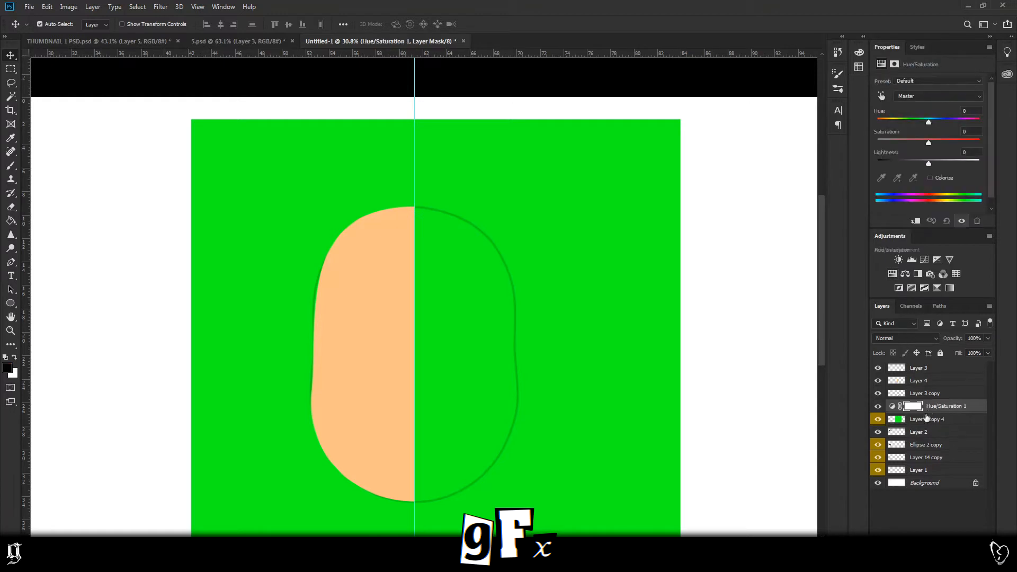
right_click(935, 407)
click(854, 305)
drag(929, 122, 889, 121)
scroll(384, 339, down, 2)
scroll(384, 332, down, 1)
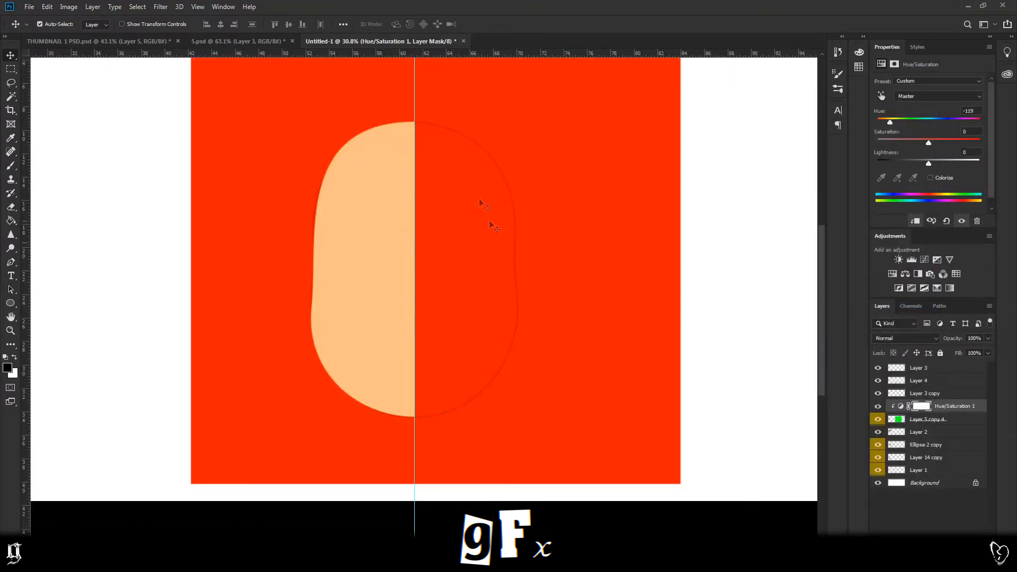
Hide the centre guide and delete the faint head outline layer, Layer 3 copy
scroll(388, 303, up, 1)
click(383, 308)
key(ctrl+h)
click(516, 304)
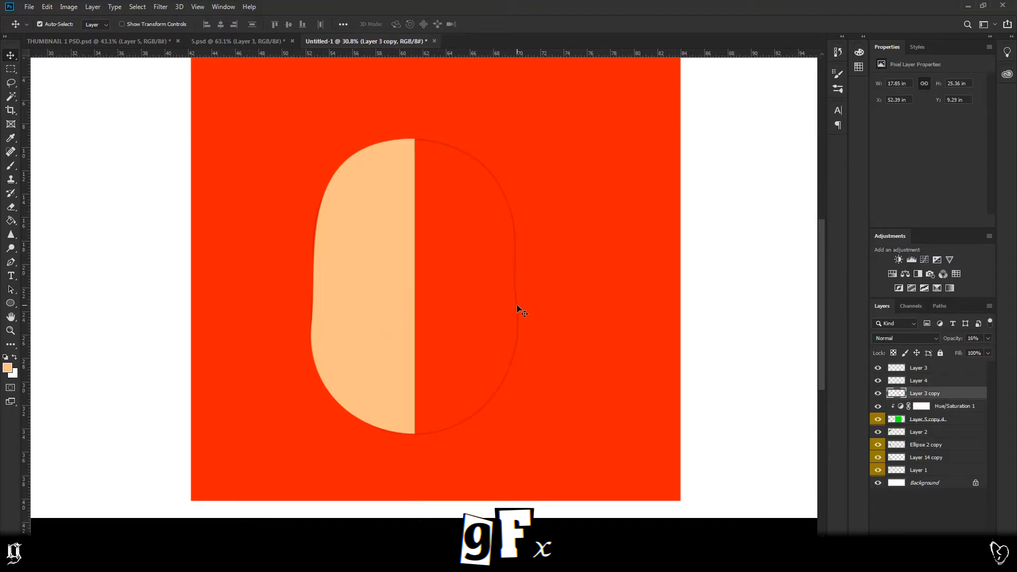
key(Delete)
Duplicate the skin-coloured half head, move the copy to the right of the original and flip it horizontally
click(379, 319)
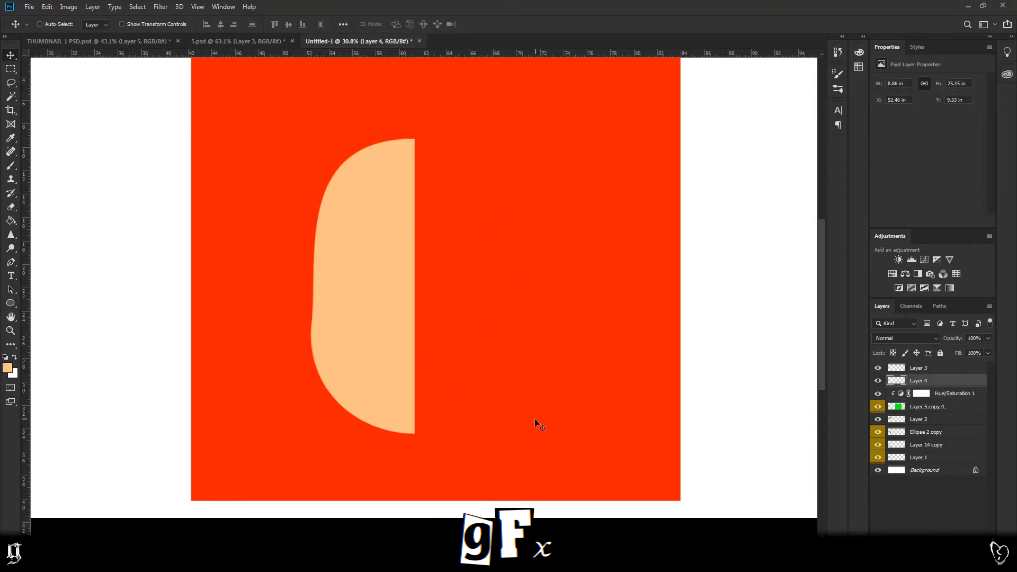
key(ctrl+j)
drag(379, 320, 513, 313)
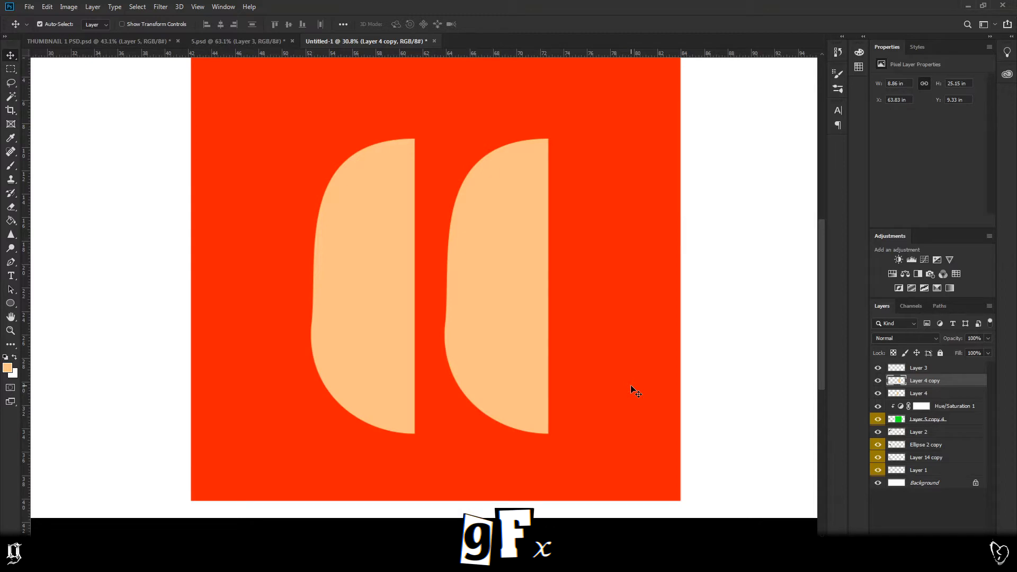
key(ctrl+shift+h)
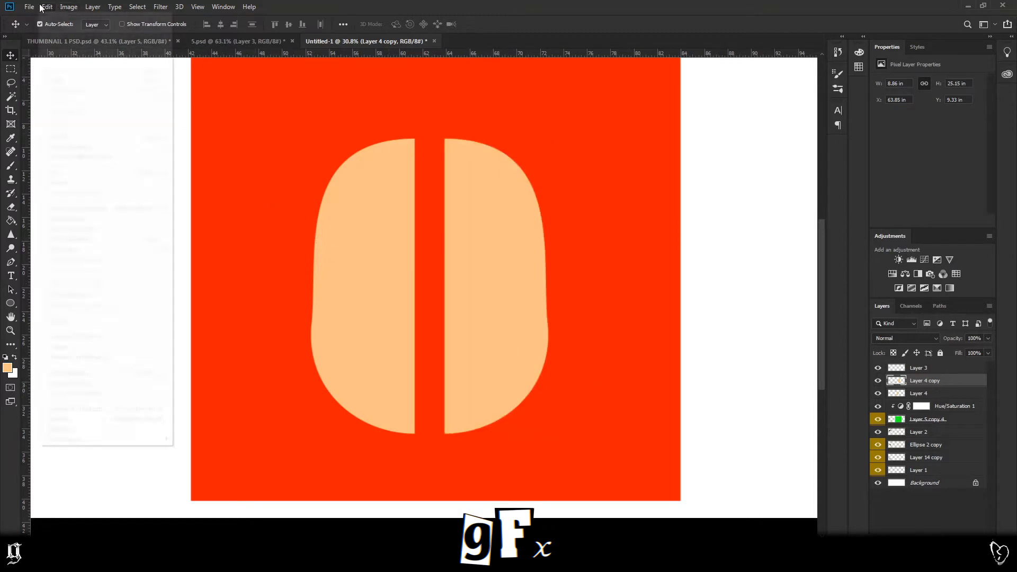
click(41, 7)
mouse_move(68, 7)
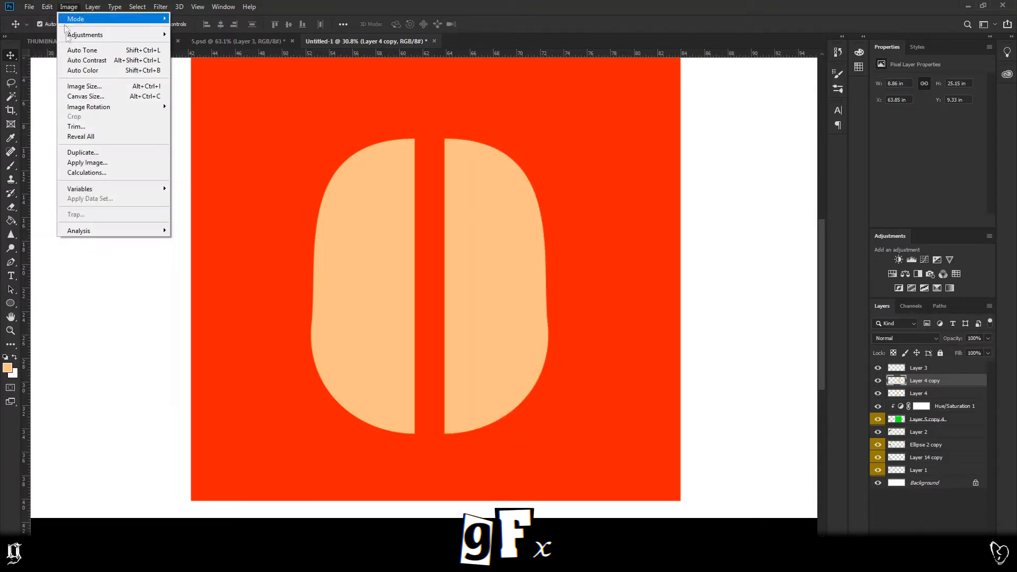
mouse_move(97, 251)
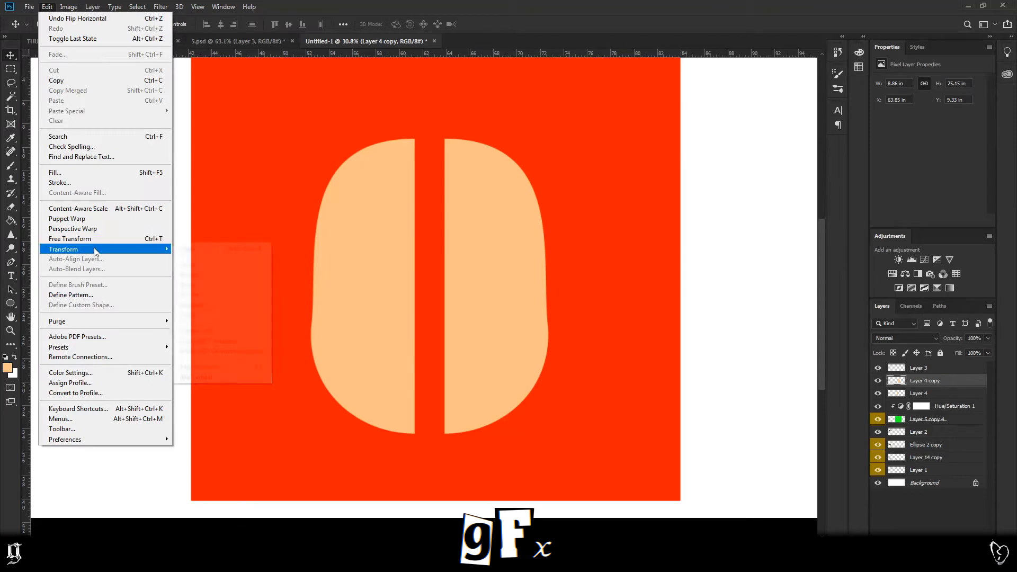
click(454, 339)
Move the flipped half flush against the original half so the two meet without a gap
drag(482, 325, 455, 325)
scroll(418, 301, up, 10)
scroll(414, 307, up, 1)
key(Left)
key(Left)
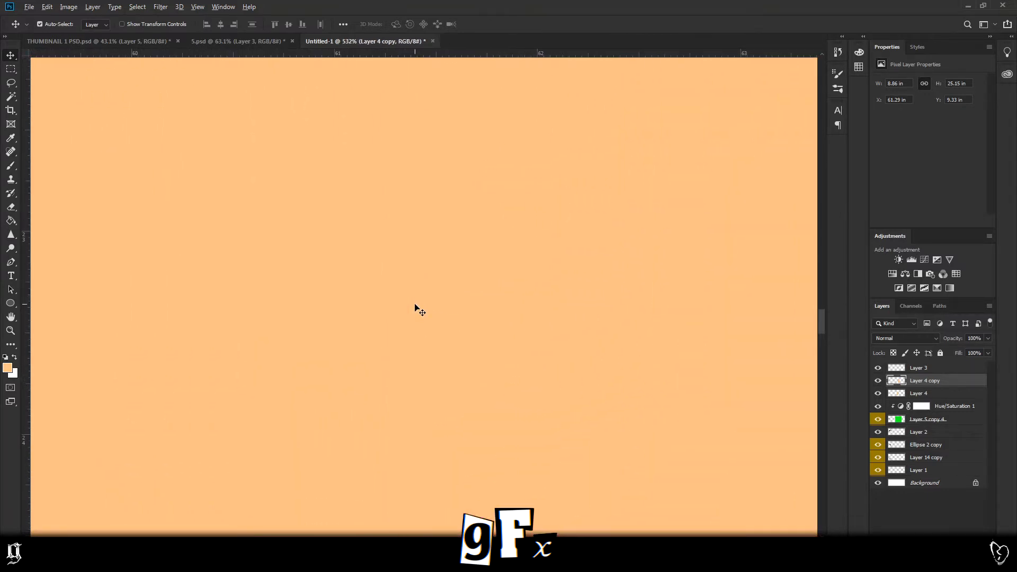
scroll(474, 323, down, 10)
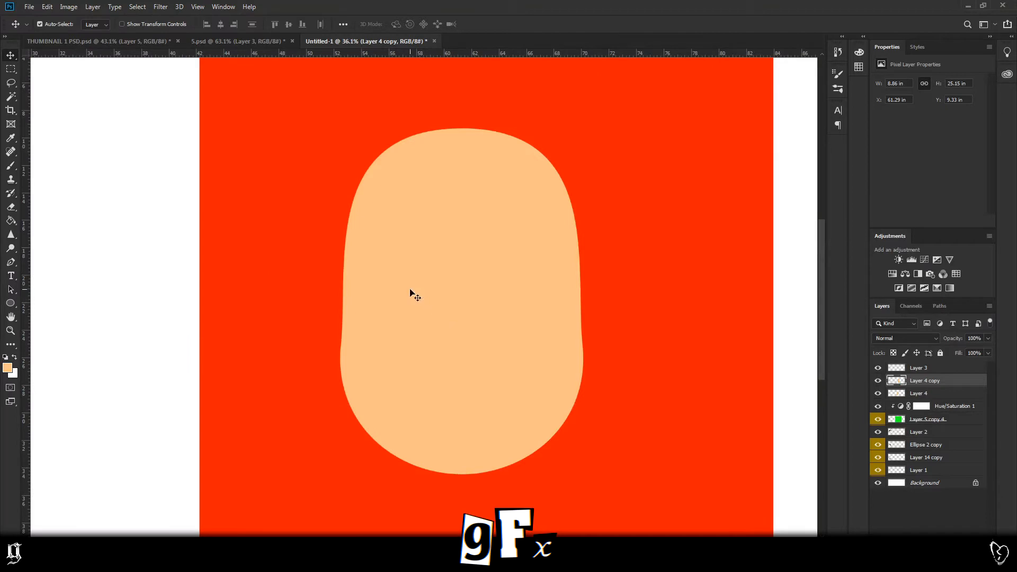
Merge the two half-head layers and place the merged head layer above Layer 3
shift+click(415, 296)
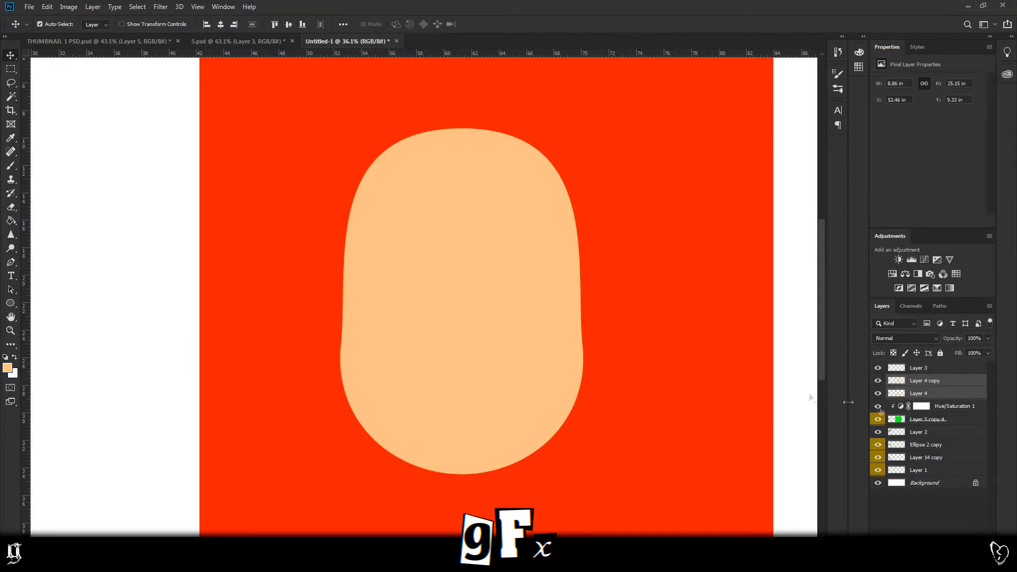
right_click(932, 389)
click(900, 413)
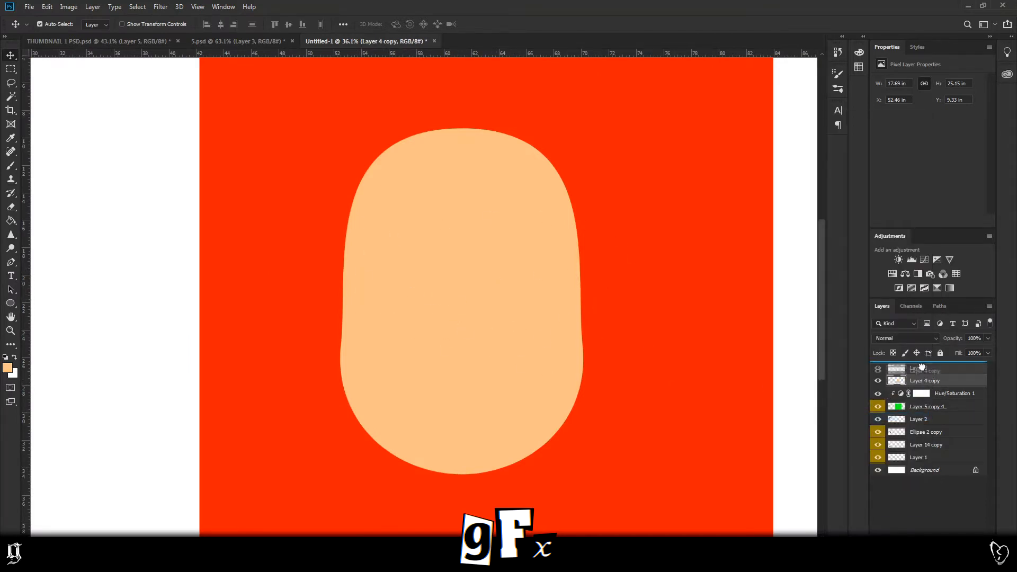
drag(921, 368, 921, 365)
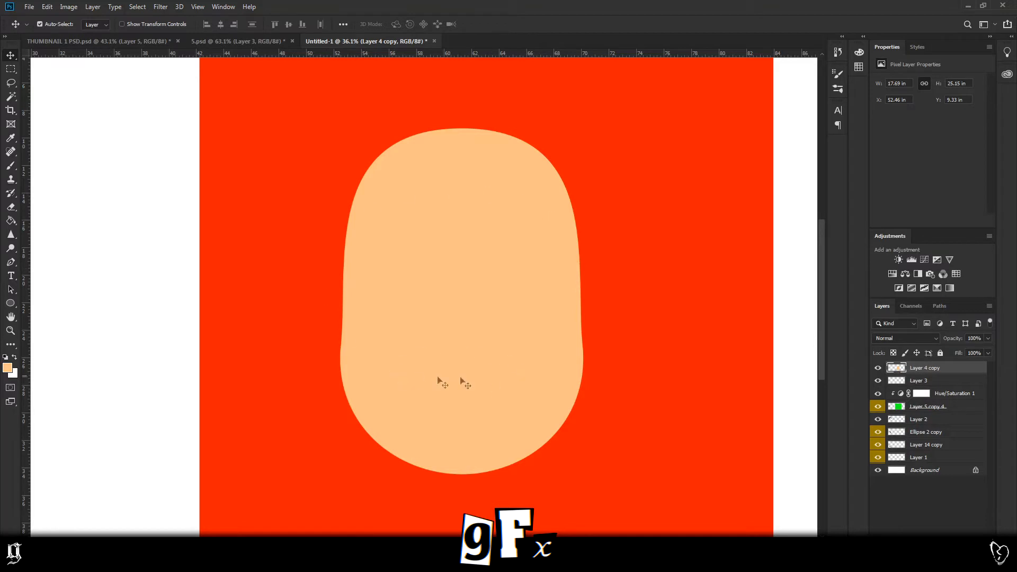
scroll(650, 387, up, 1)
click(10, 262)
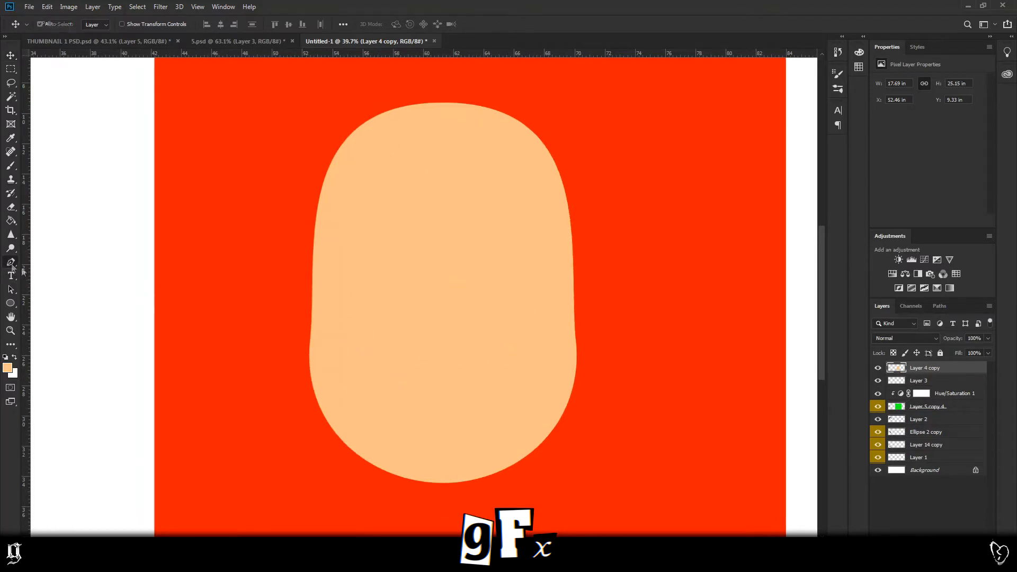
drag(261, 312, 218, 309)
drag(225, 209, 264, 187)
drag(292, 218, 300, 237)
drag(296, 260, 247, 290)
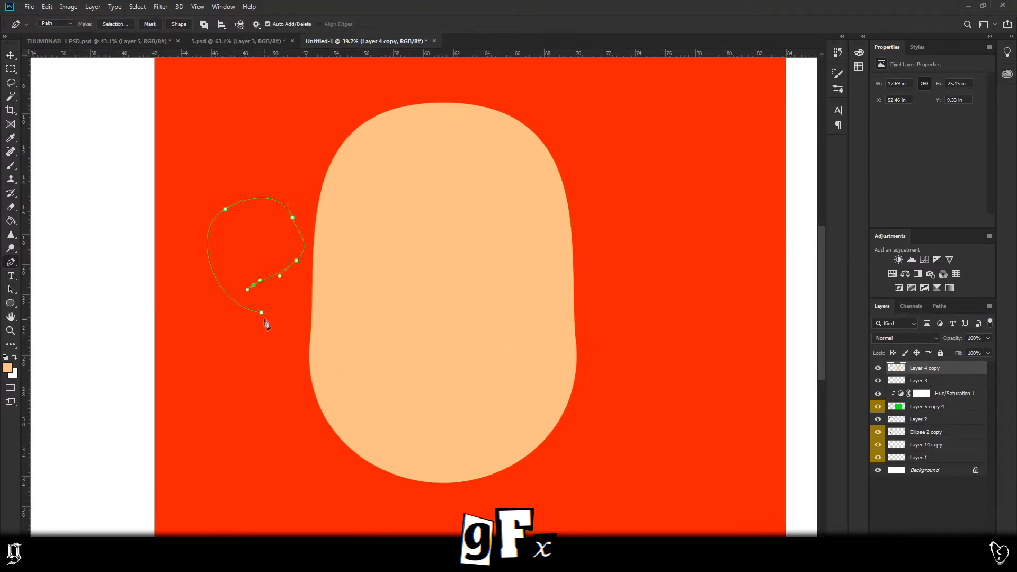
right_click(237, 253)
click(268, 294)
key(Return)
key(g)
click(247, 249)
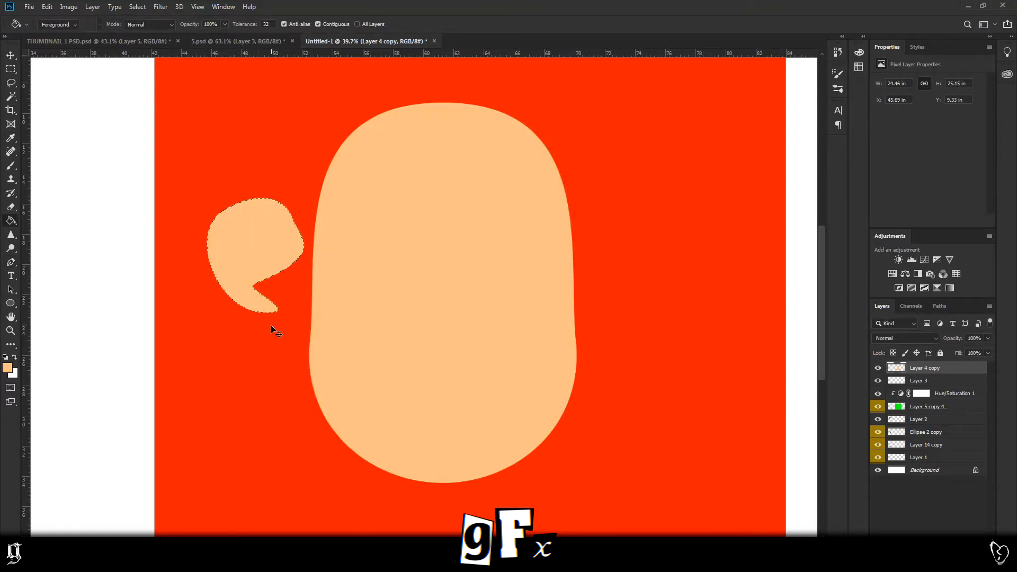
key(ctrl+z)
key(ctrl+d)
click(11, 58)
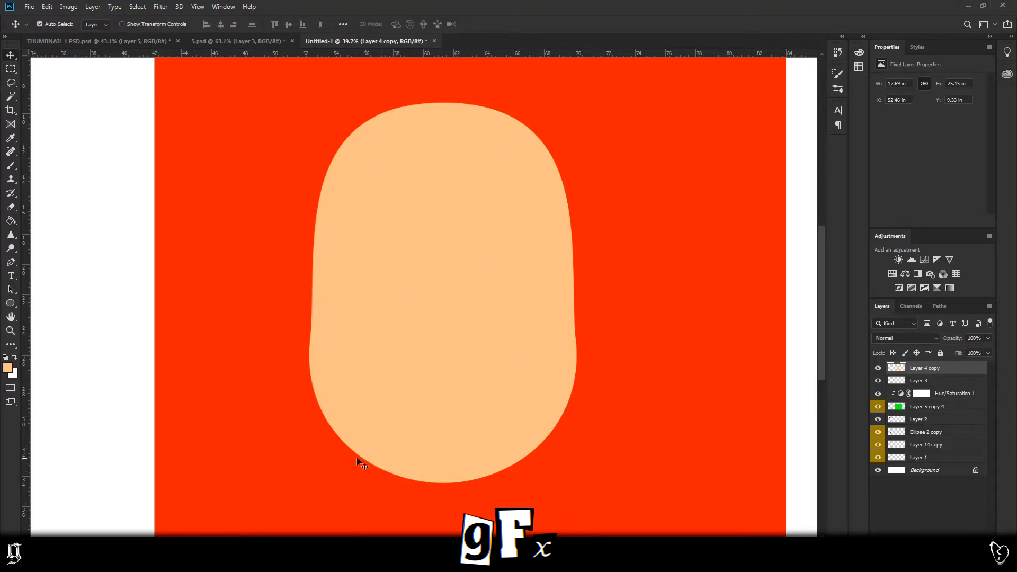
Add a new layer above the merged head and clip it to the head shape
drag(460, 280, 450, 344)
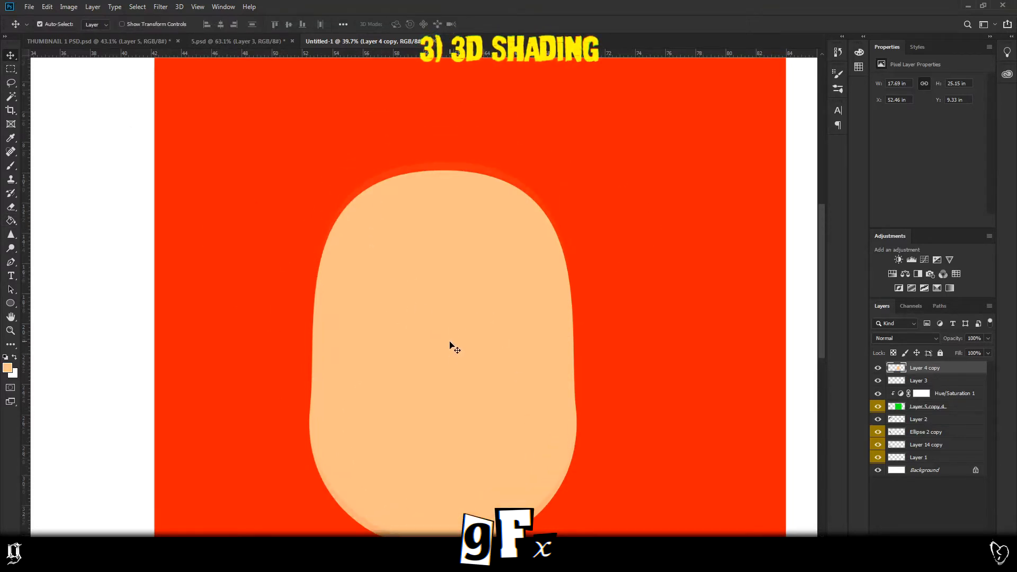
right_click(920, 367)
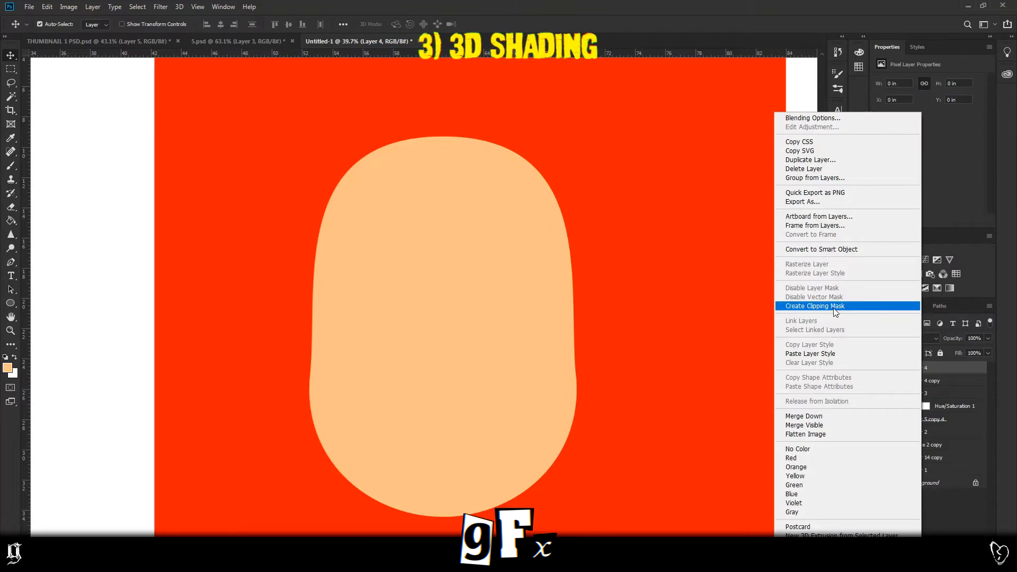
click(830, 309)
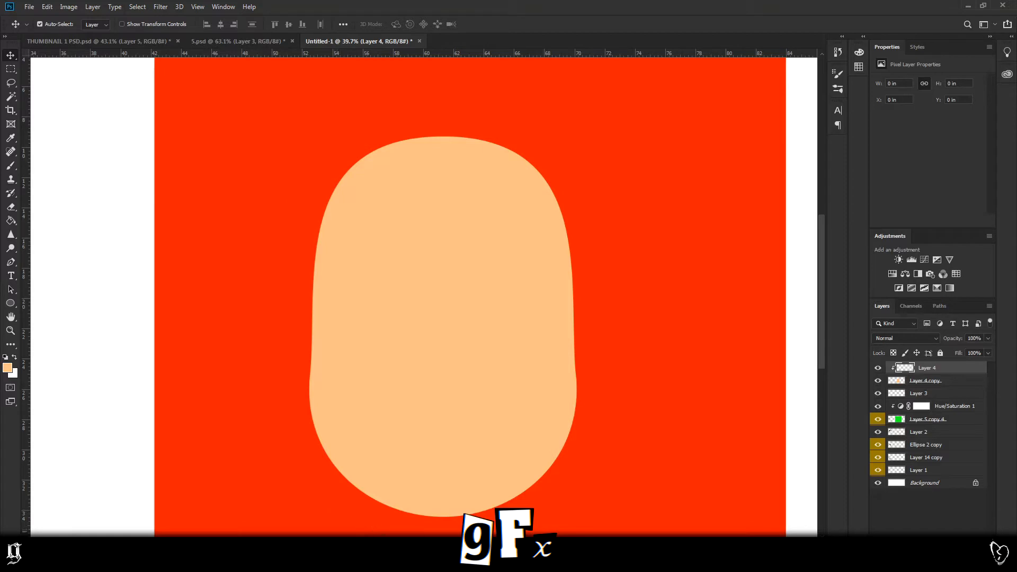
Set up a brush with 0% hardness and a size of 1457 px, and reset the foreground colour to black
key(b)
click(55, 24)
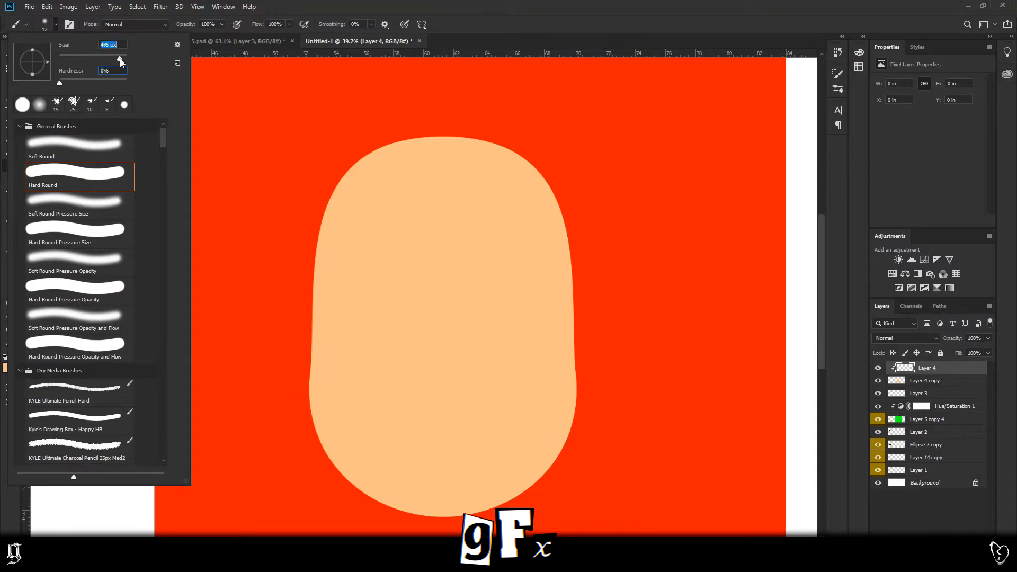
drag(120, 55, 122, 55)
click(355, 256)
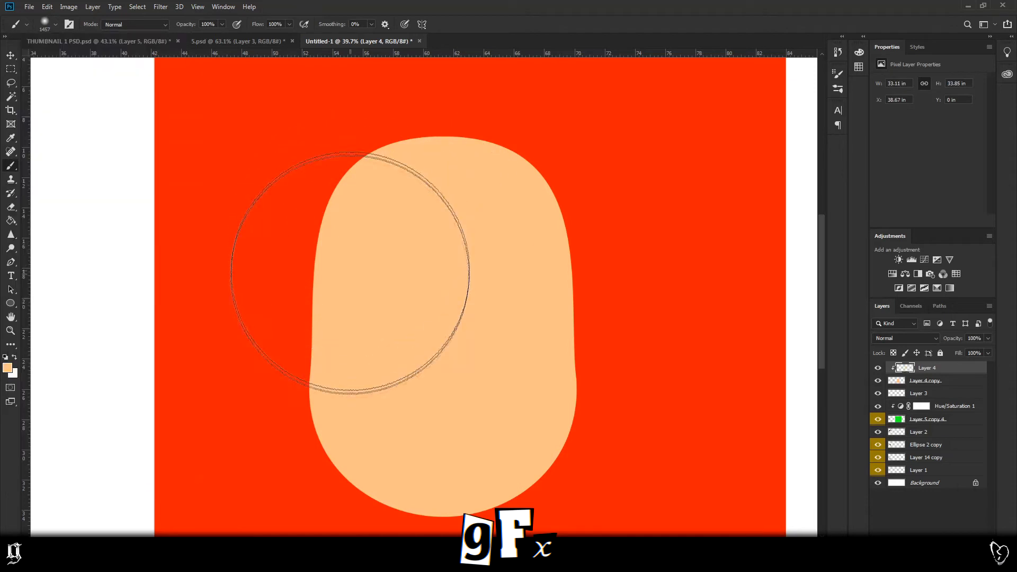
click(5, 357)
click(384, 315)
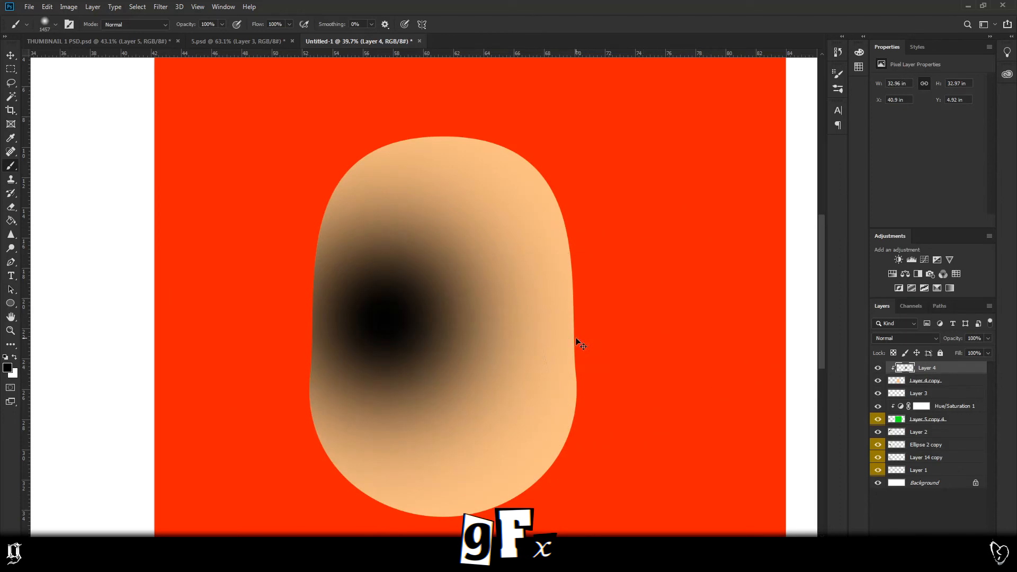
key(ctrl+z)
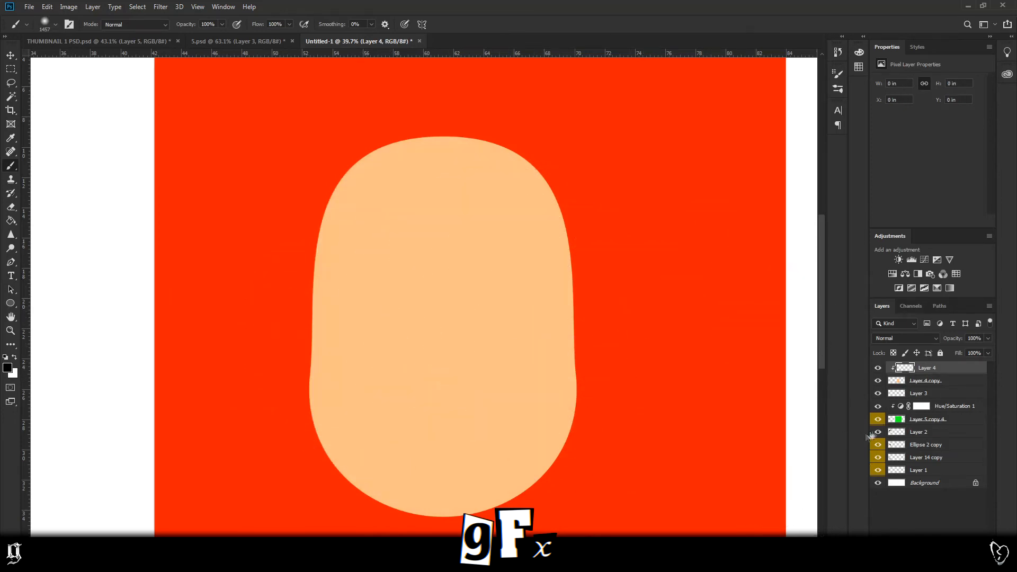
right_click(927, 368)
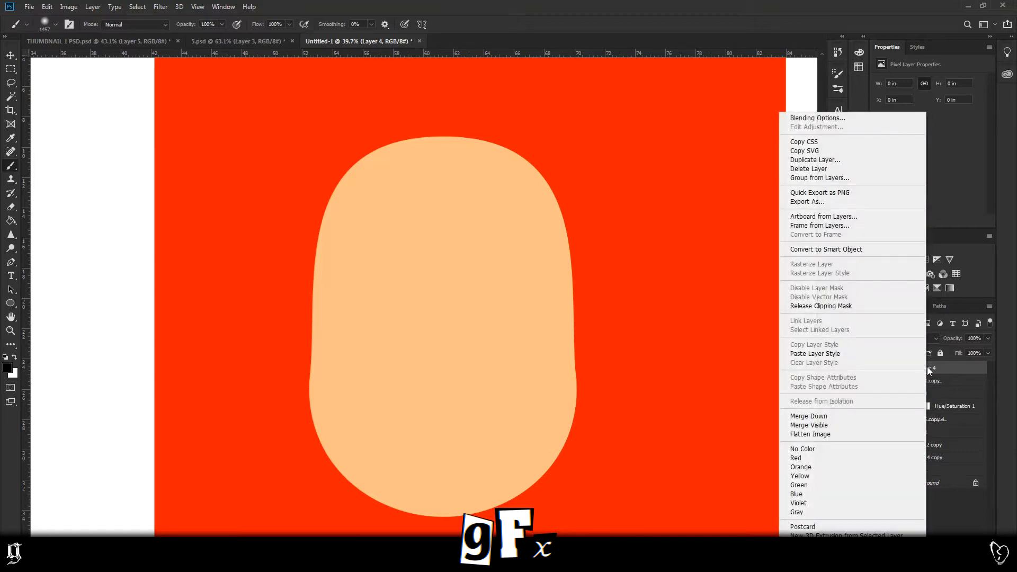
click(828, 307)
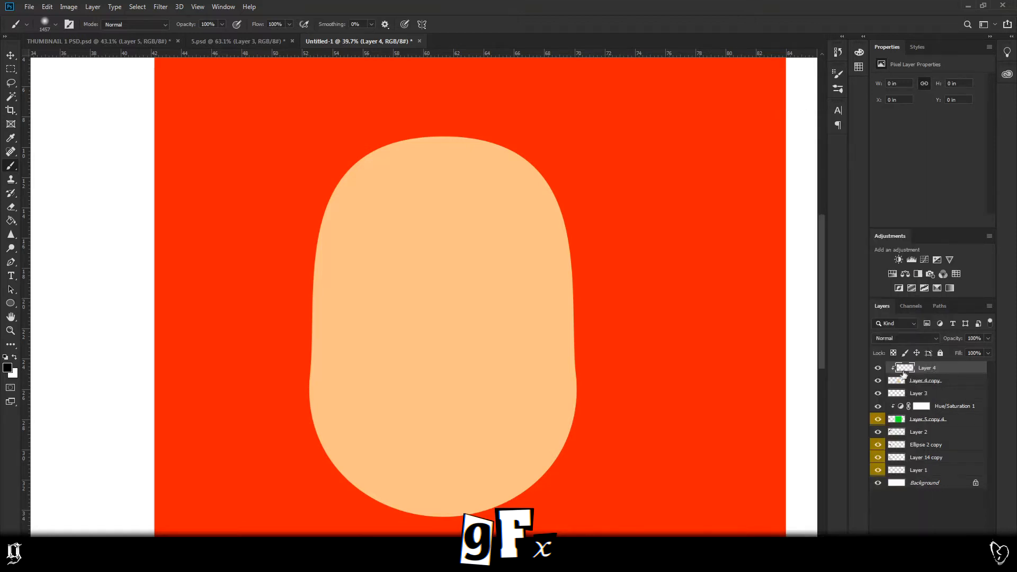
mouse_move(701, 310)
mouse_down()
mouse_move(522, 290)
mouse_move(116, 297)
mouse_up()
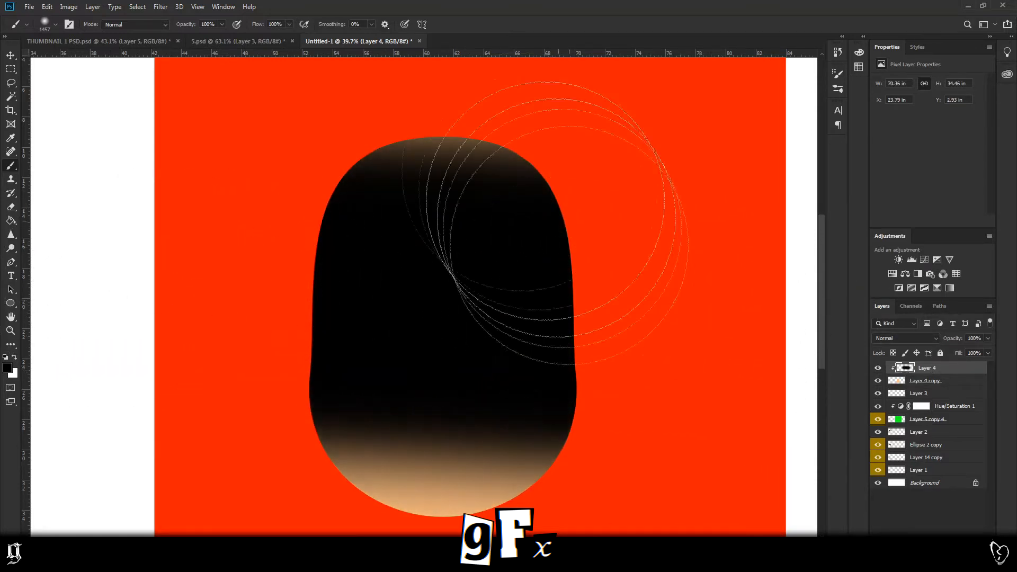
key(ctrl+z)
Paint soft black shading around the head's outer edge on Layer 4 and lower that layer's opacity to 34%
scroll(264, 270, down, 4)
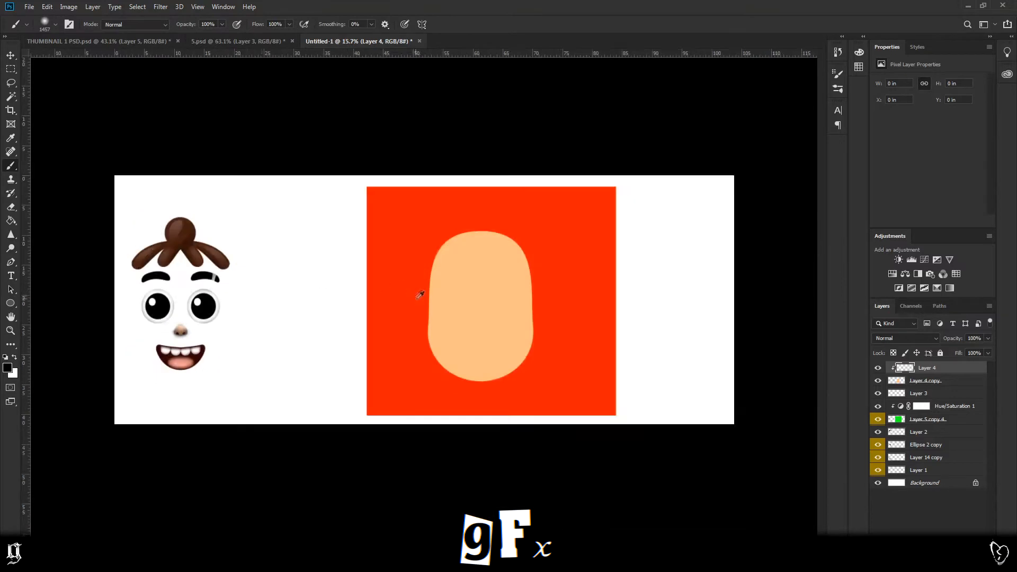
scroll(347, 331, up, 2)
mouse_move(329, 307)
mouse_down()
mouse_move(358, 170)
mouse_move(333, 375)
mouse_move(362, 447)
mouse_move(430, 492)
mouse_move(480, 504)
mouse_move(535, 514)
mouse_move(577, 498)
mouse_move(638, 442)
mouse_move(664, 380)
mouse_move(663, 239)
mouse_move(637, 166)
mouse_up()
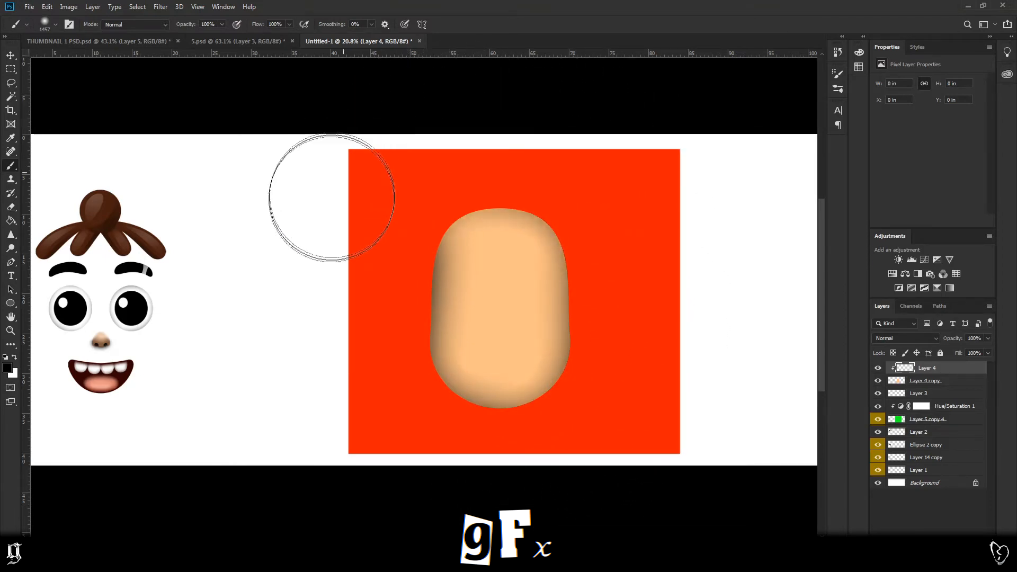
mouse_move(365, 184)
mouse_down()
mouse_move(437, 113)
mouse_move(563, 114)
mouse_move(646, 193)
mouse_move(669, 300)
mouse_move(665, 390)
mouse_move(606, 464)
mouse_move(517, 491)
mouse_move(428, 486)
mouse_move(363, 436)
mouse_move(335, 363)
mouse_move(334, 249)
mouse_move(373, 127)
mouse_up()
drag(978, 351, 956, 353)
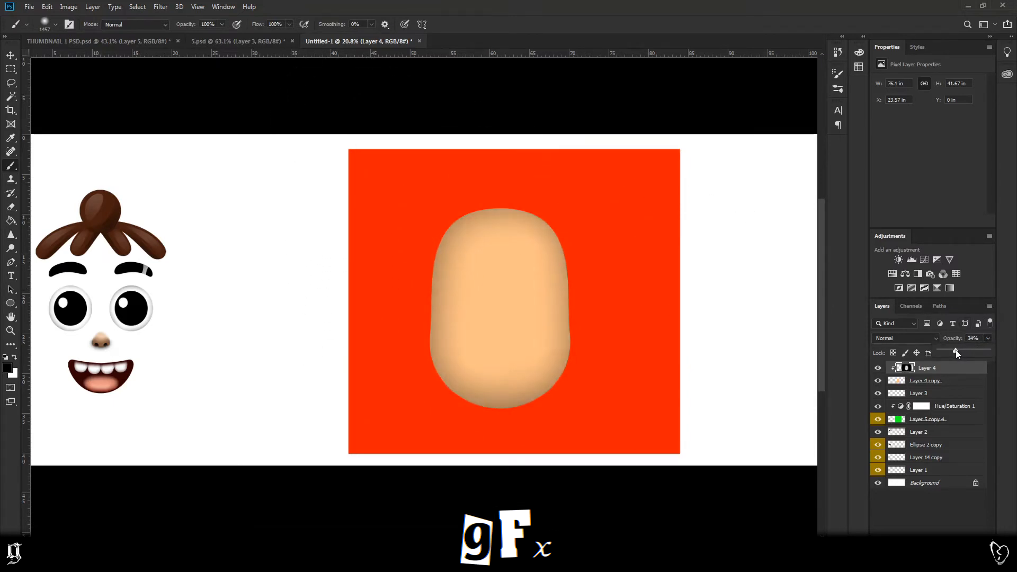
Add another layer clipped to the head and paint darker edge shading on it with the brush reduced to 500 px
key(ctrl+shift+alt+n)
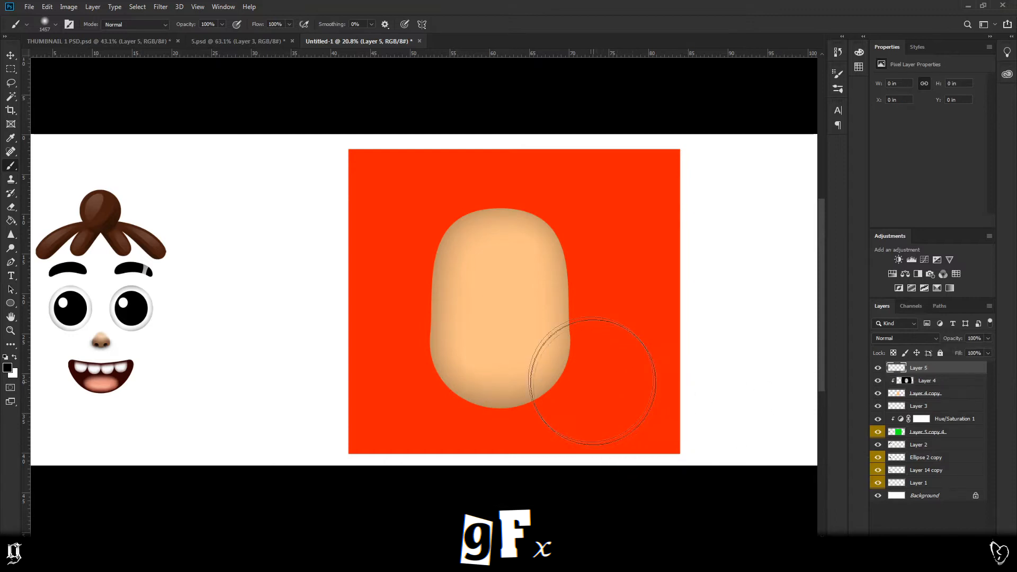
key(bracketleft)
key(bracketleft)
key(bracketleft)
mouse_move(603, 328)
mouse_down()
mouse_move(598, 294)
mouse_move(609, 296)
mouse_up()
key(ctrl+z)
right_click(919, 370)
click(813, 306)
key(ctrl+z)
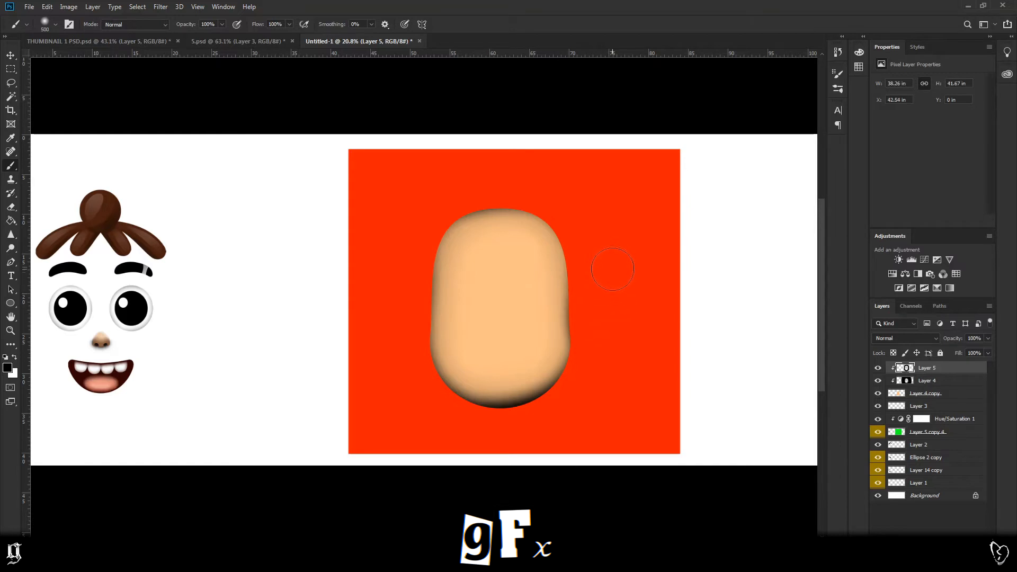
Lower the opacity of the darker edge shading on Layer 5 to 30%
drag(975, 347, 971, 350)
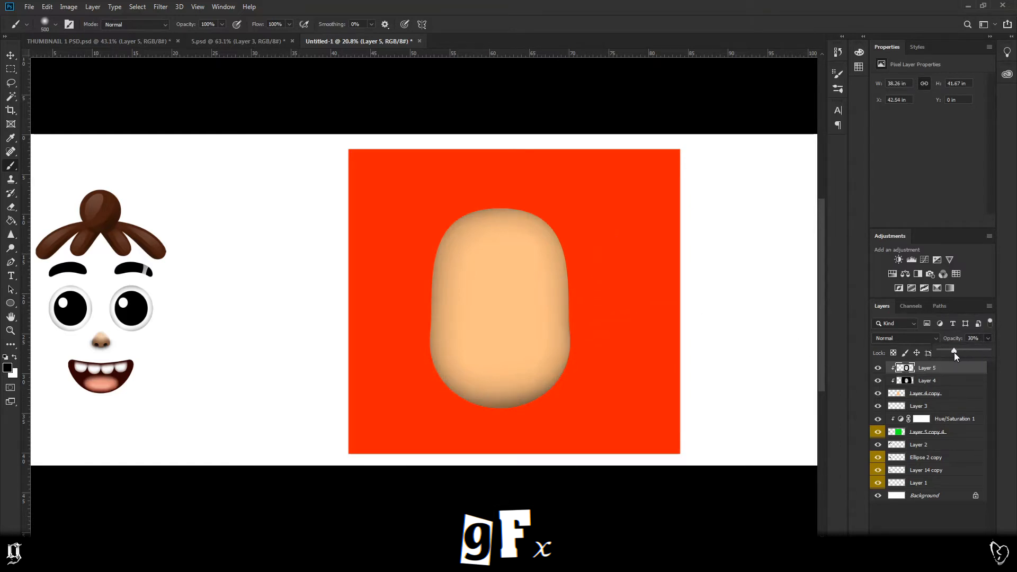
scroll(588, 320, up, 4)
scroll(415, 315, up, 1)
scroll(413, 318, down, 3)
scroll(413, 319, up, 1)
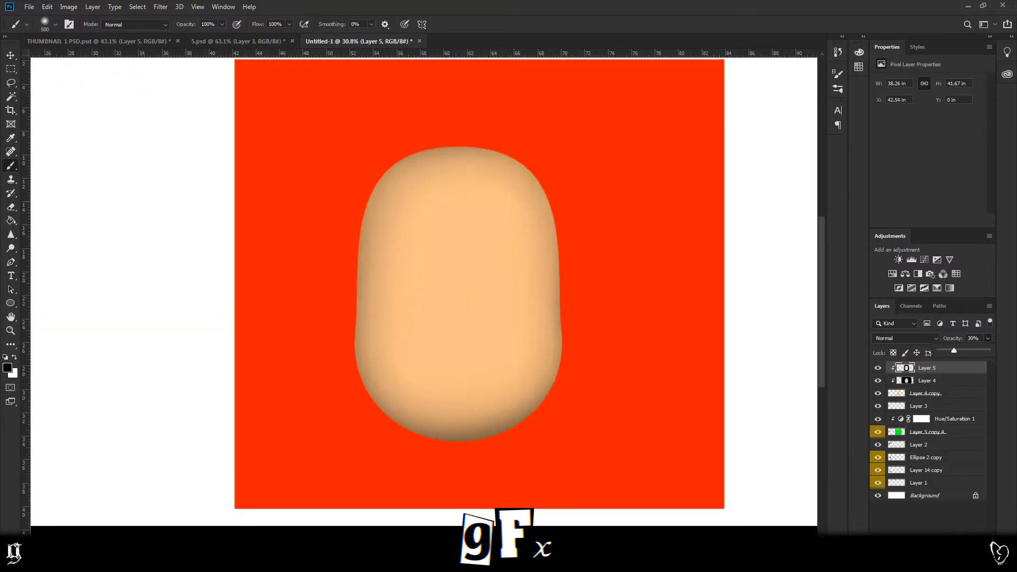
Add a new layer above Layer 5 and clip it to the head shape
click(953, 526)
right_click(924, 373)
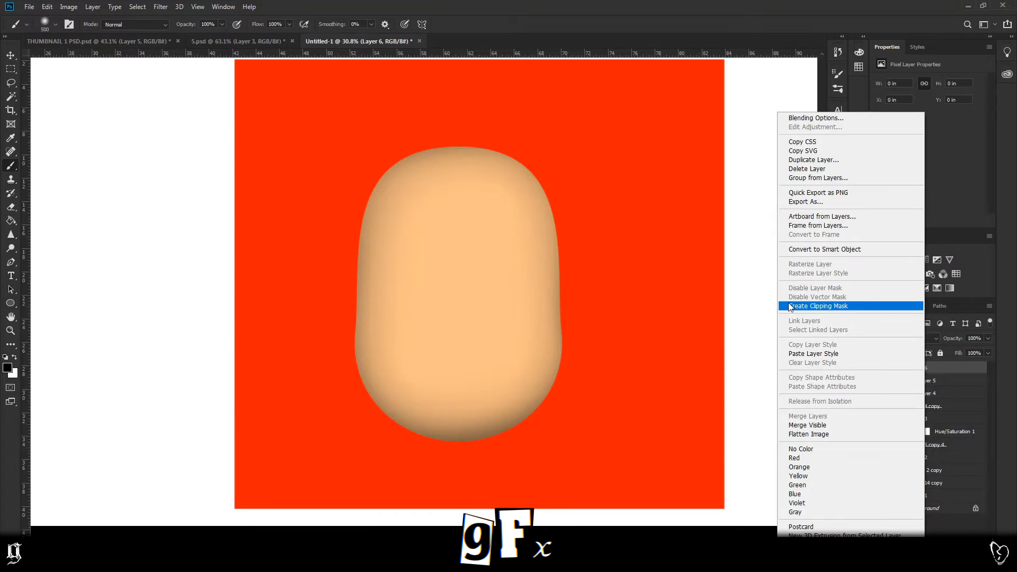
click(826, 307)
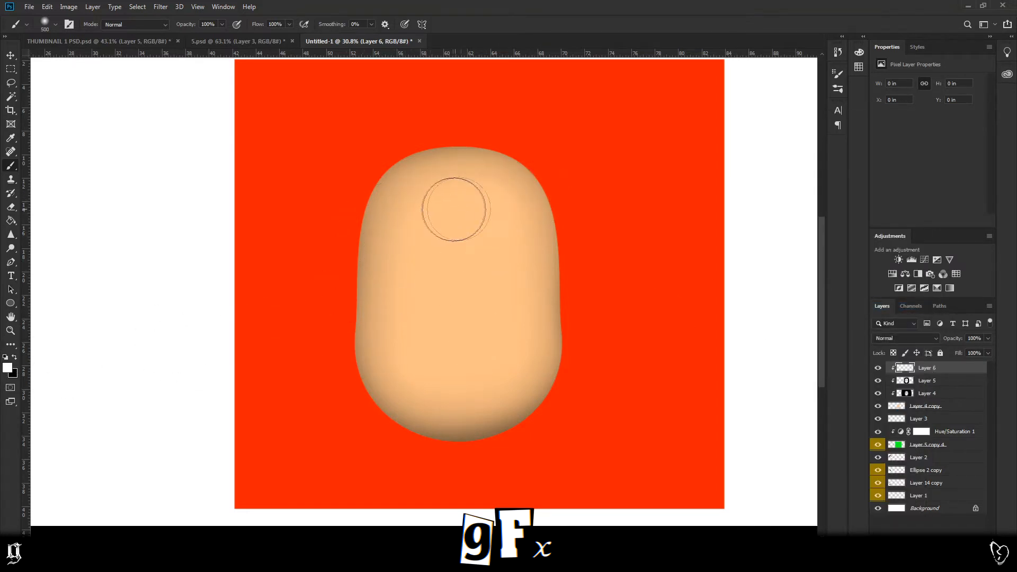
Paint soft white highlights with two spots on the forehead and one at the nose position, and set their layer's opacity to 26%
click(437, 208)
click(499, 207)
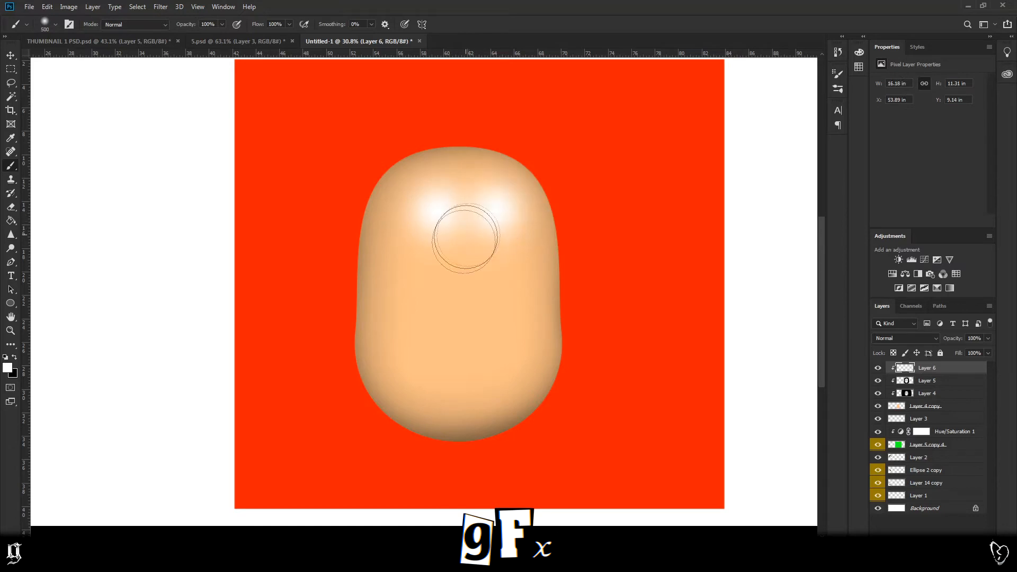
click(459, 297)
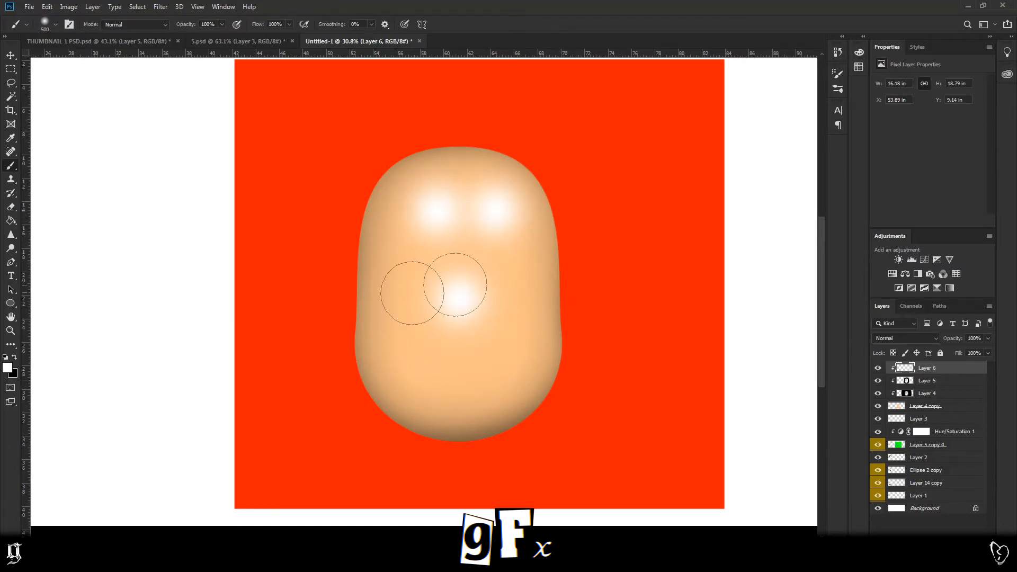
drag(963, 349, 950, 350)
scroll(462, 279, up, 3)
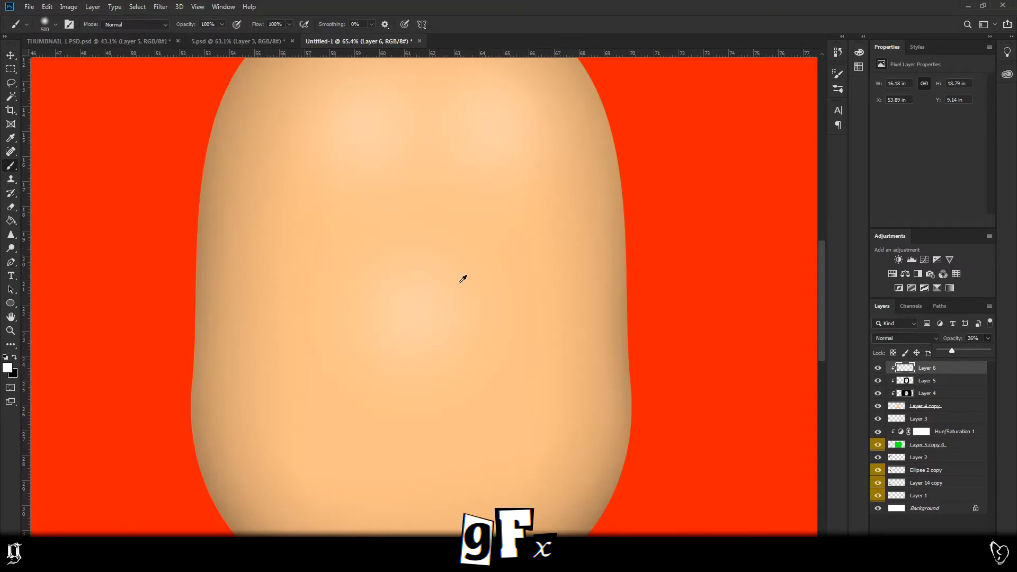
scroll(462, 279, down, 4)
scroll(351, 334, down, 3)
scroll(608, 316, up, 1)
scroll(570, 309, up, 2)
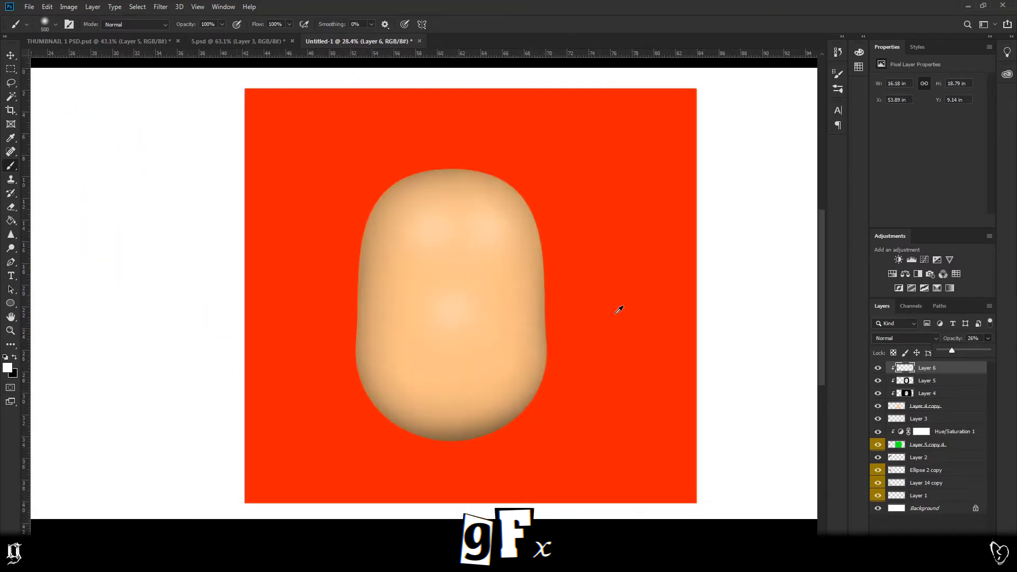
Move the template eyes onto the upper half of the head and place their layer at the top of the stack
click(11, 55)
scroll(174, 296, down, 2)
drag(140, 307, 521, 294)
drag(917, 469, 917, 367)
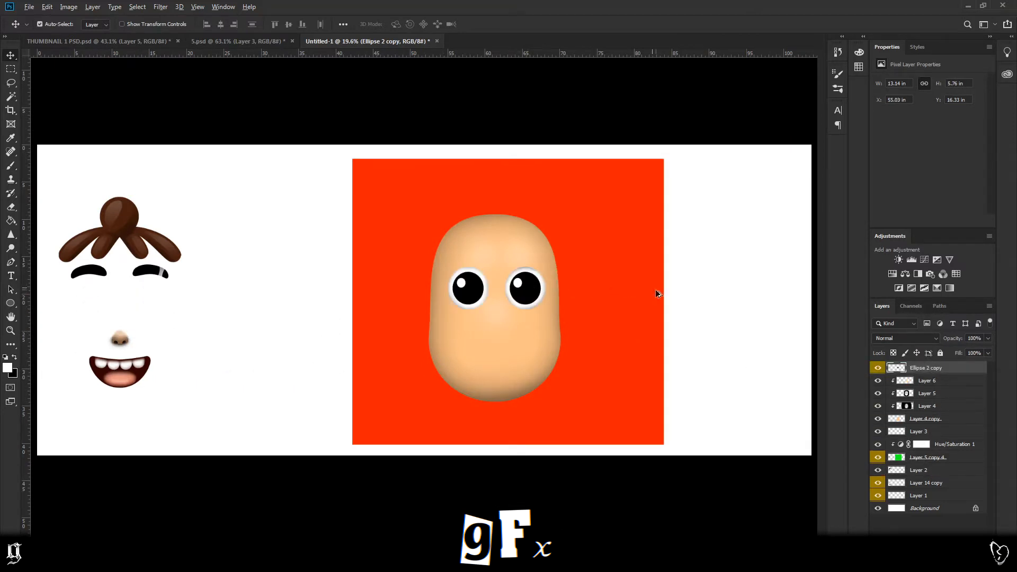
Examine up close how the eyes are built from the shaded white, black pupil and white highlight shapes
scroll(487, 268, up, 5)
scroll(371, 318, down, 2)
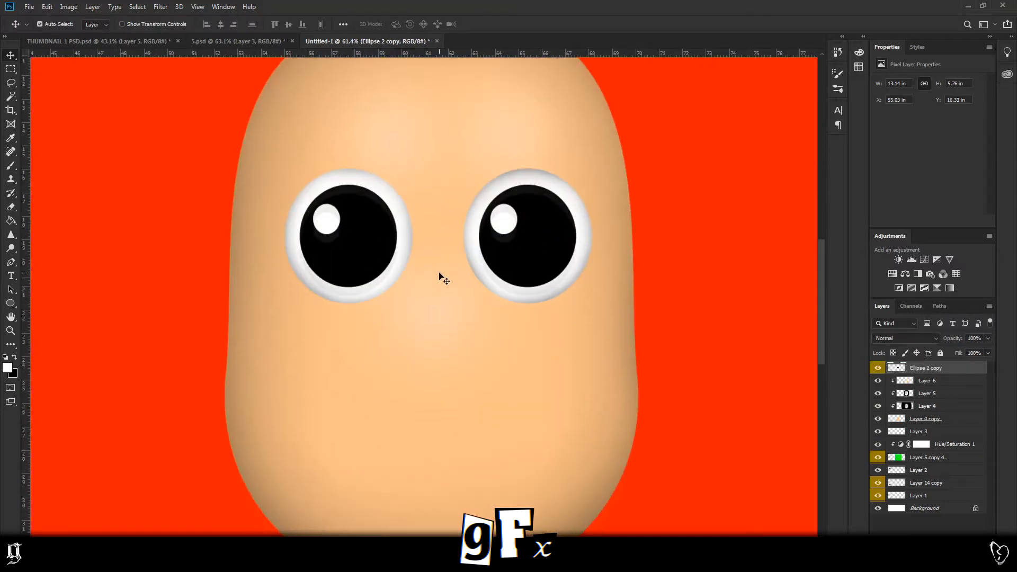
scroll(413, 238, up, 2)
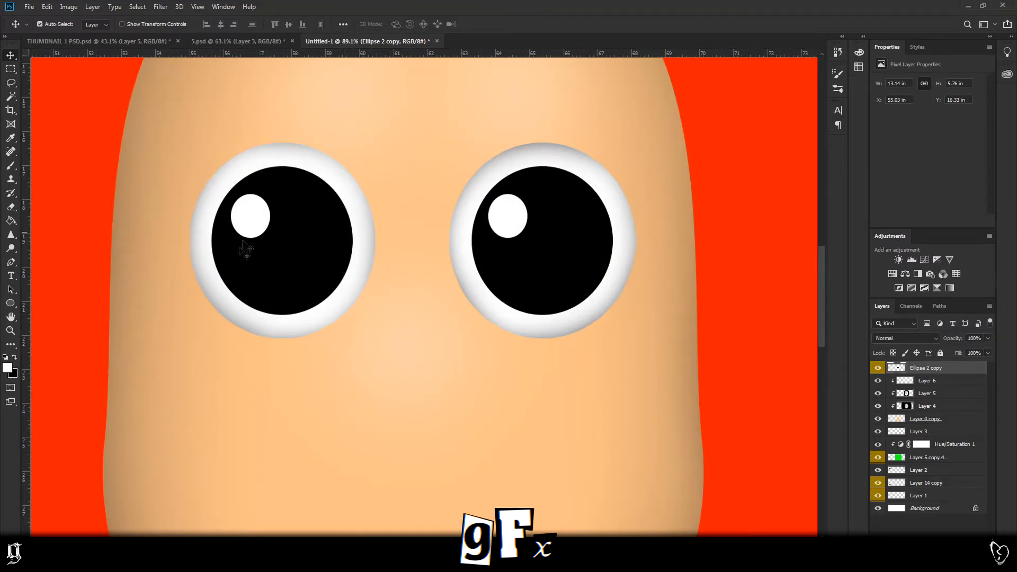
scroll(260, 317, up, 4)
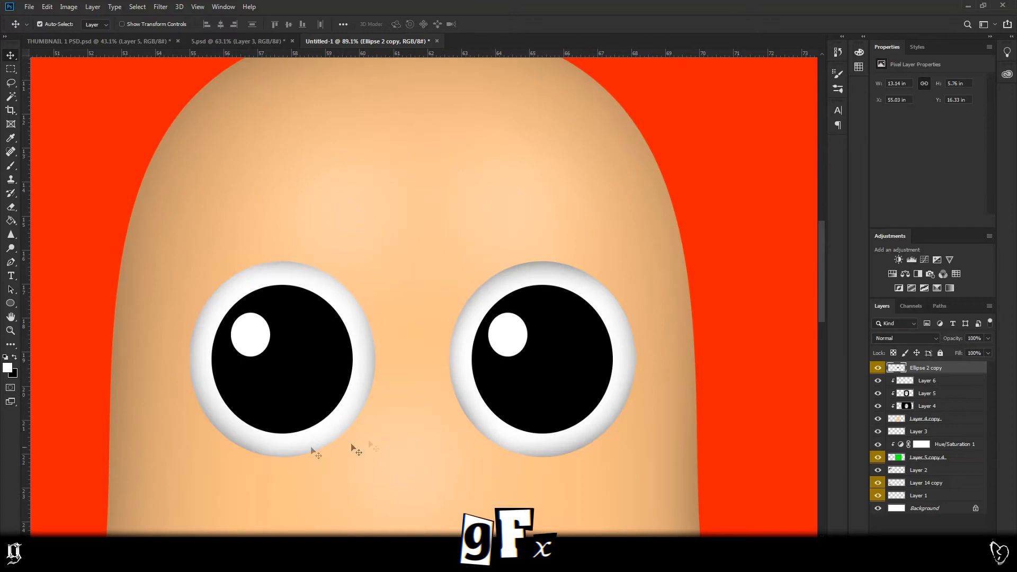
scroll(217, 442, up, 2)
scroll(216, 442, up, 2)
scroll(158, 254, up, 4)
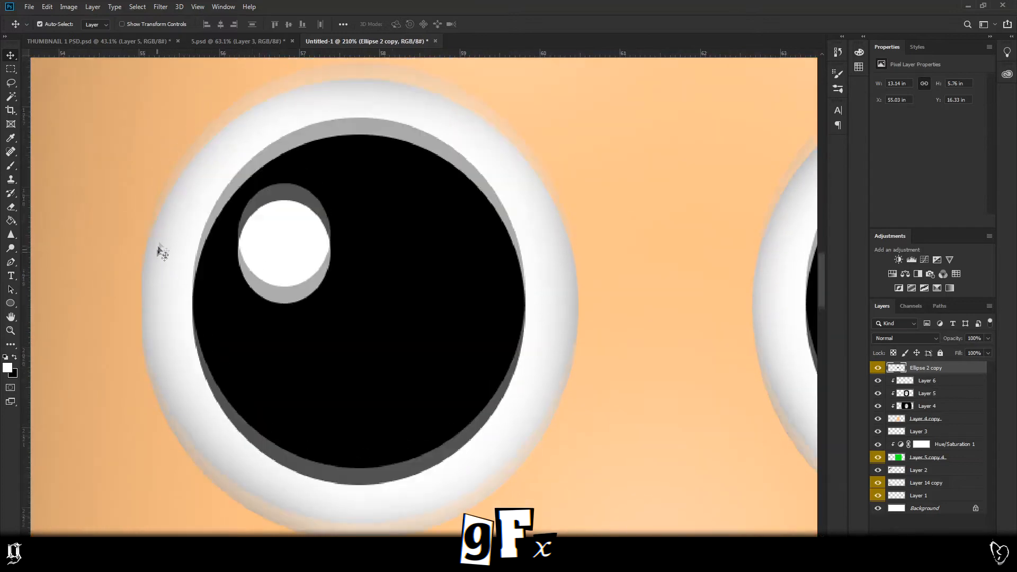
scroll(182, 344, down, 2)
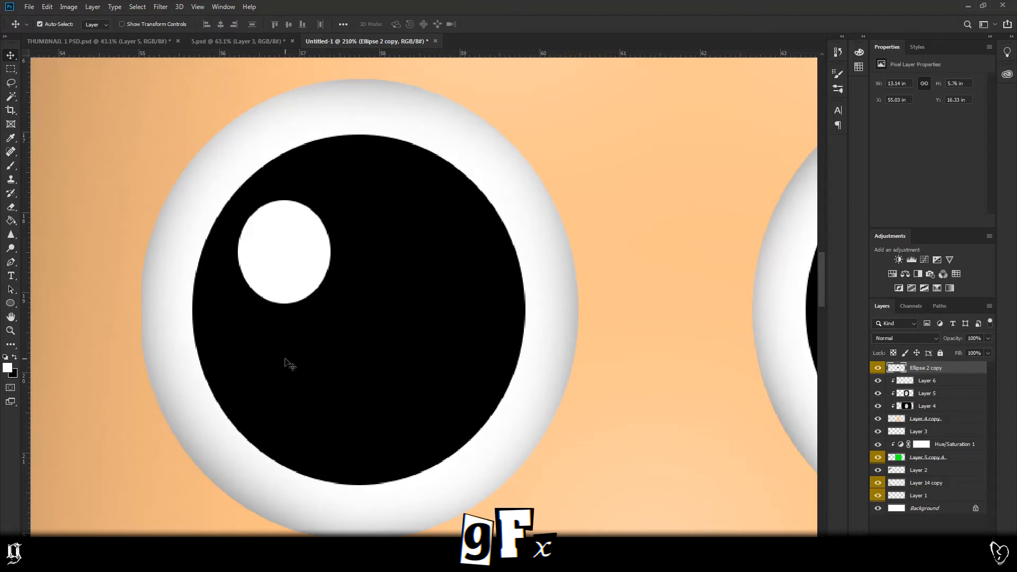
scroll(483, 404, down, 2)
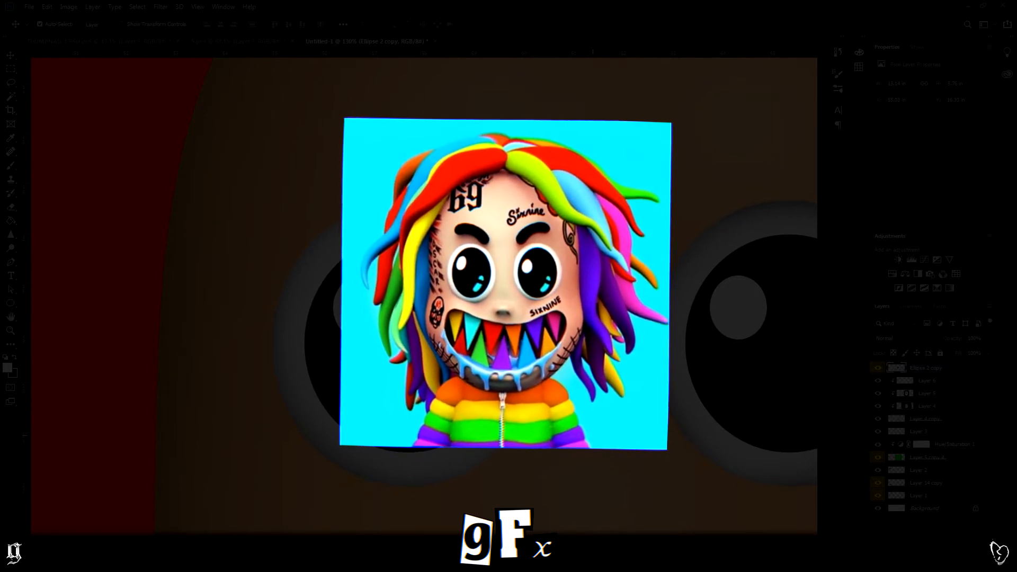
scroll(392, 384, down, 4)
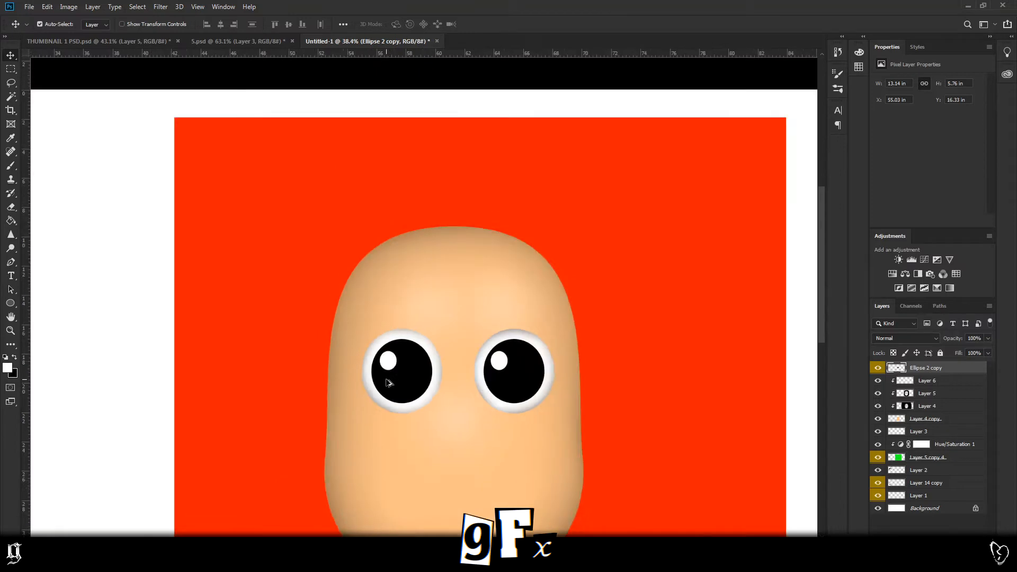
Bring the template nose layer to the top of the stack and position the nose centrally just below the eyes
scroll(388, 383, down, 3)
drag(388, 382, 457, 344)
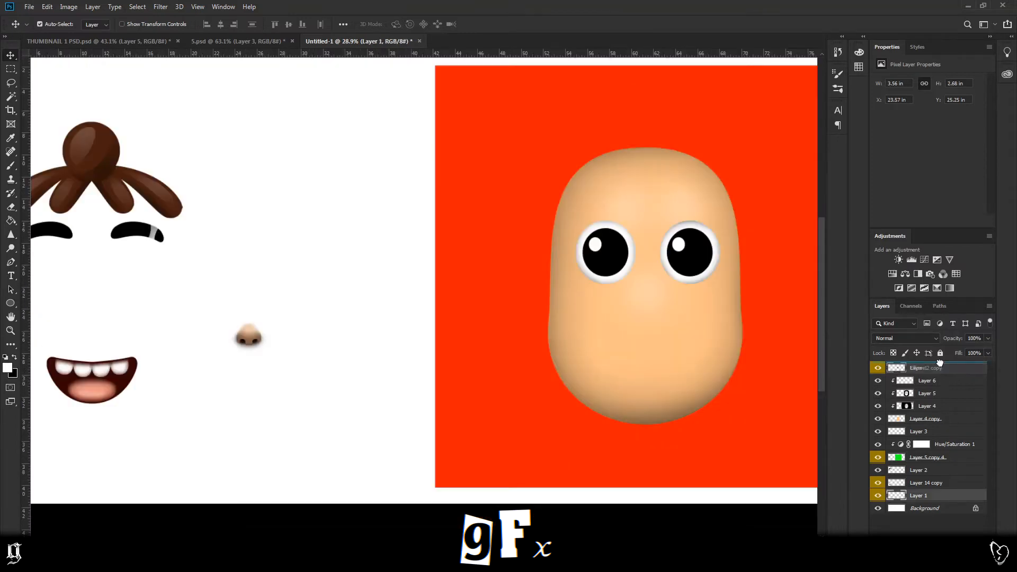
drag(939, 363, 939, 365)
drag(256, 342, 644, 303)
scroll(722, 298, up, 5)
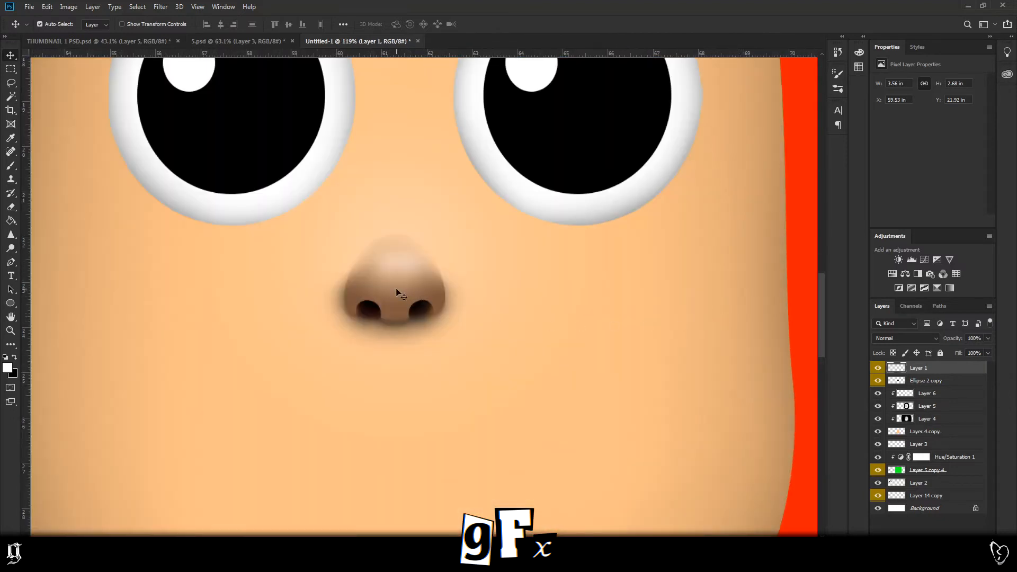
drag(398, 293, 406, 284)
Draw a rounded nose outline beside the template nose with the Pen tool on a new layer and convert it to a selection
scroll(437, 292, up, 3)
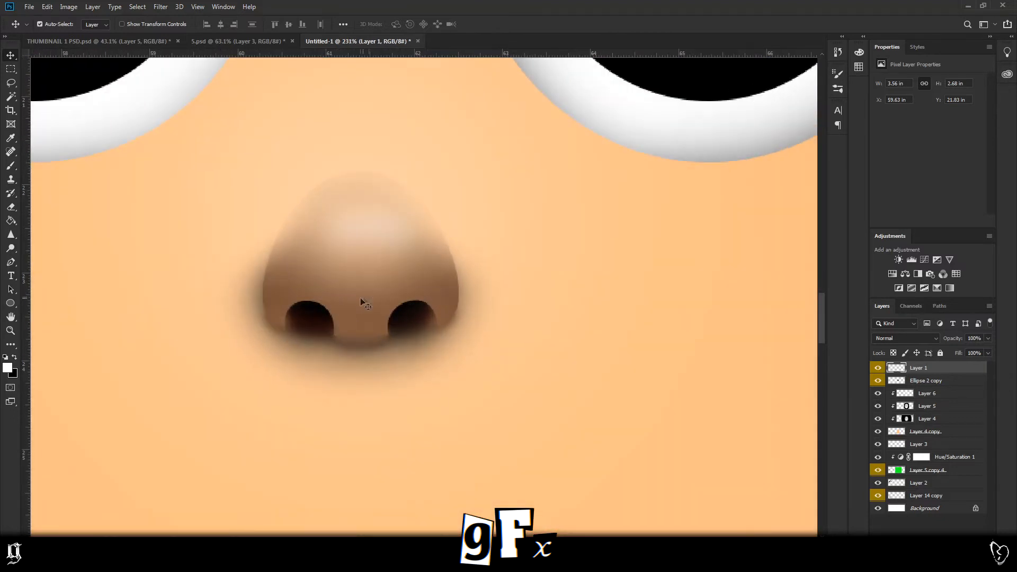
scroll(364, 302, down, 1)
scroll(459, 401, down, 2)
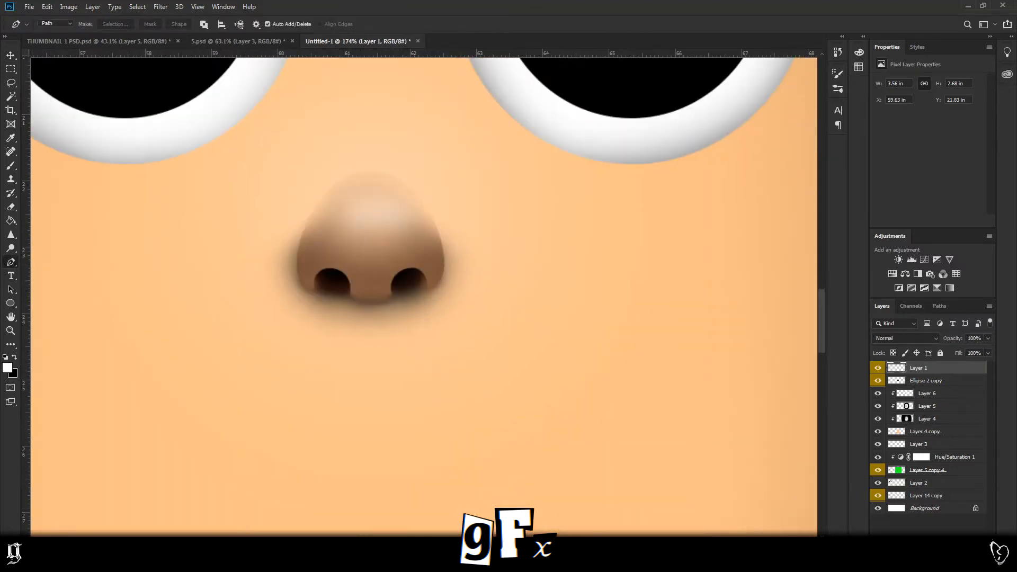
key(ctrl+shift+alt+n)
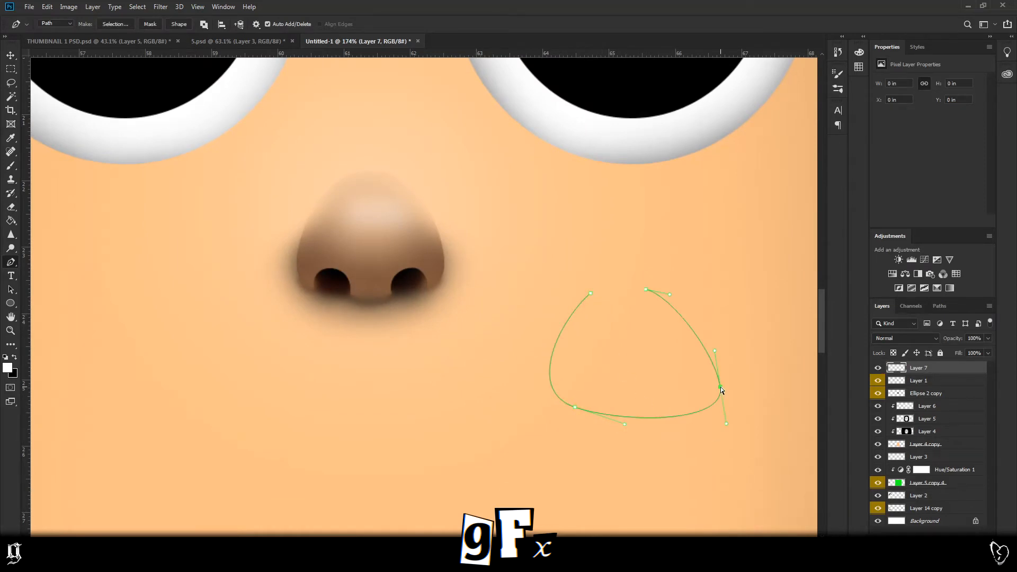
drag(720, 387, 709, 378)
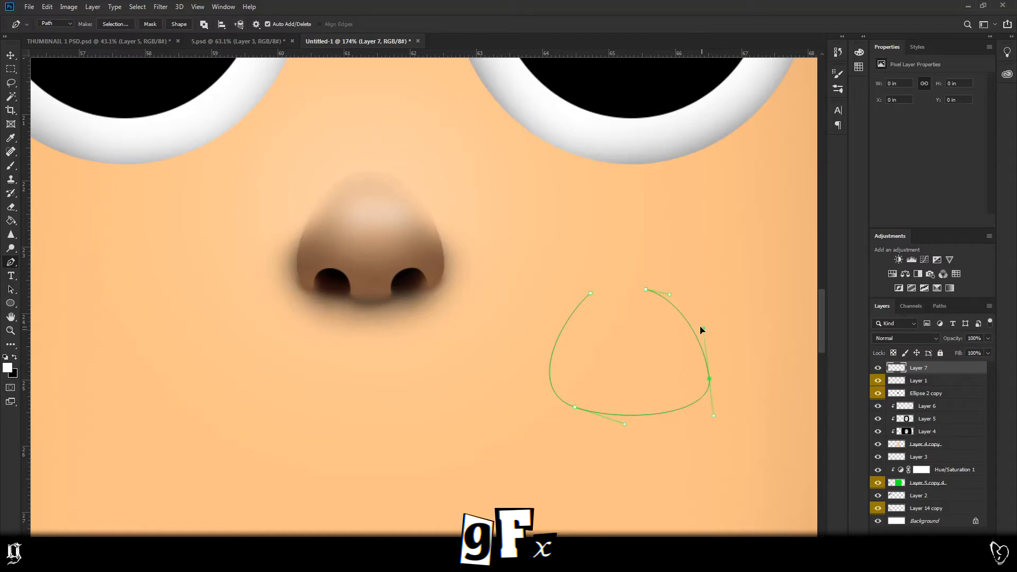
key(ctrl+Return)
Fill the nose-shaped selection with brown sampled from the template nose
key(b)
alt+click(374, 266)
drag(699, 409, 611, 395)
Fade the upper part of the brown nose shape with a 500 px eraser at 0% hardness, and deselect it
key(e)
click(55, 24)
drag(78, 79, 55, 80)
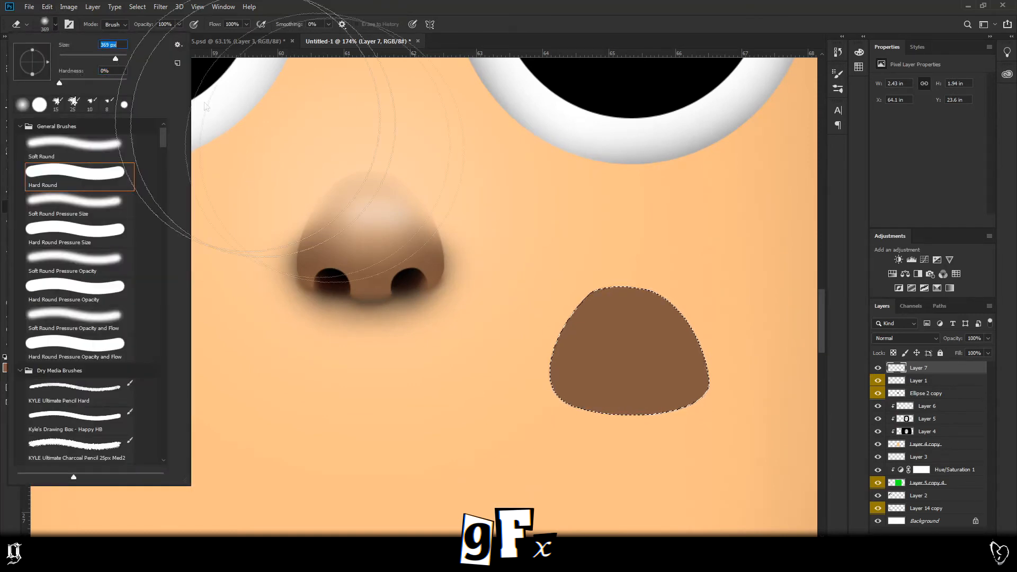
drag(115, 59, 106, 60)
drag(565, 236, 671, 233)
key(ctrl+z)
key(bracketright)
key(bracketright)
key(bracketright)
key(bracketright)
key(bracketright)
click(620, 224)
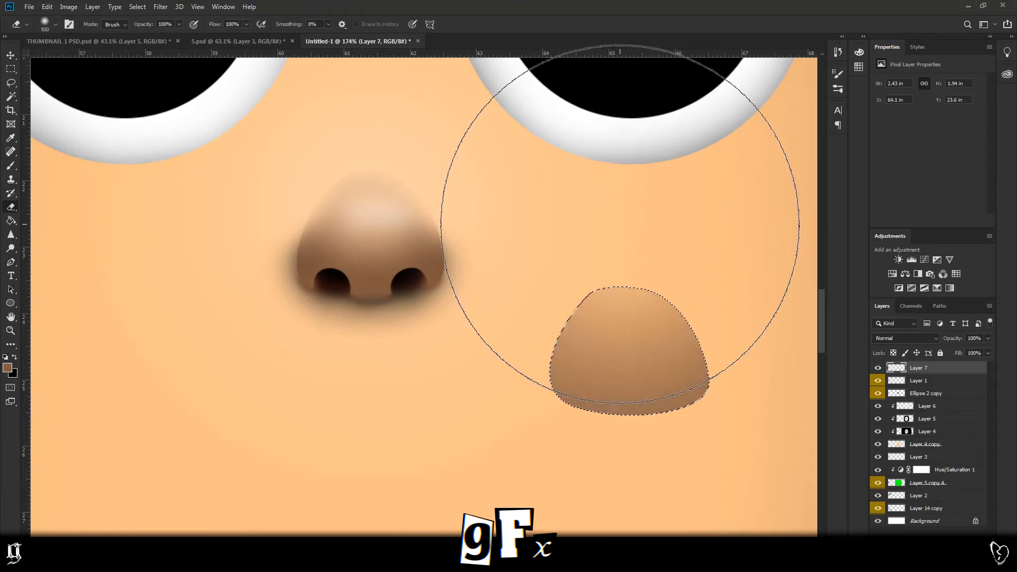
key(ctrl+d)
Outline two curved nostrils along the practice nose's lower edge with the Pen tool and cut them out of the shape
key(p)
scroll(692, 427, up, 2)
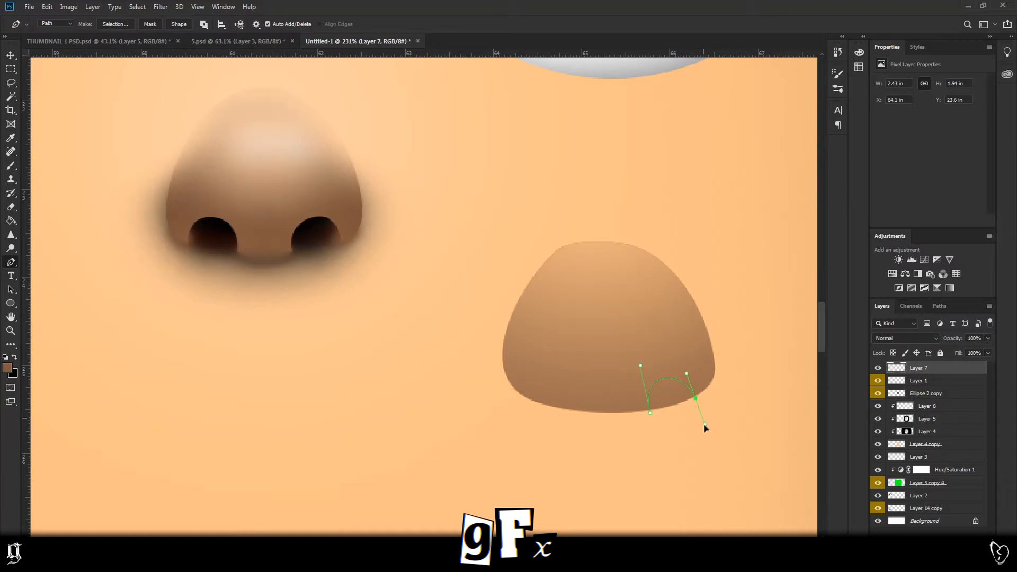
right_click(744, 347)
right_click(674, 435)
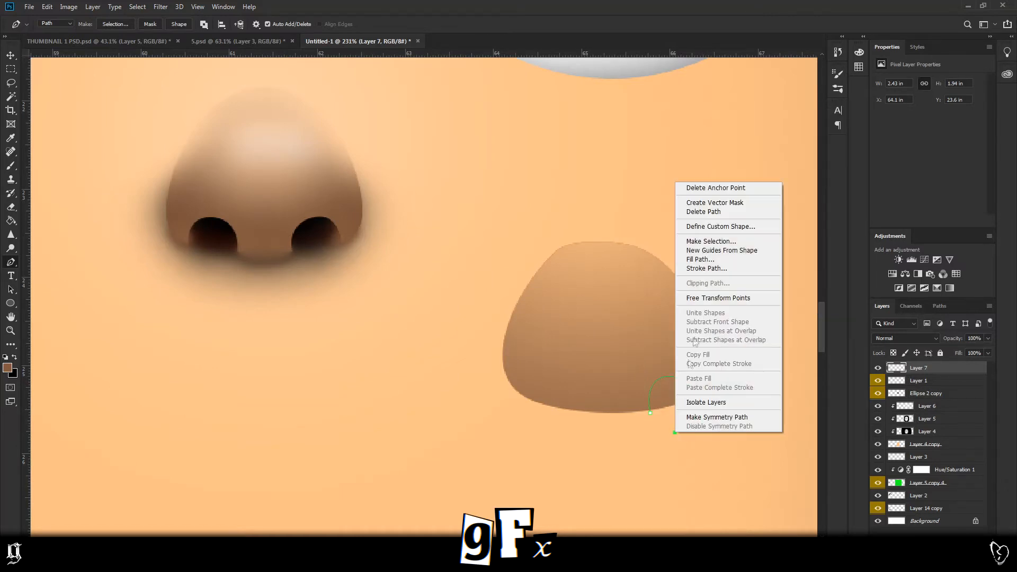
click(704, 240)
key(Return)
key(Delete)
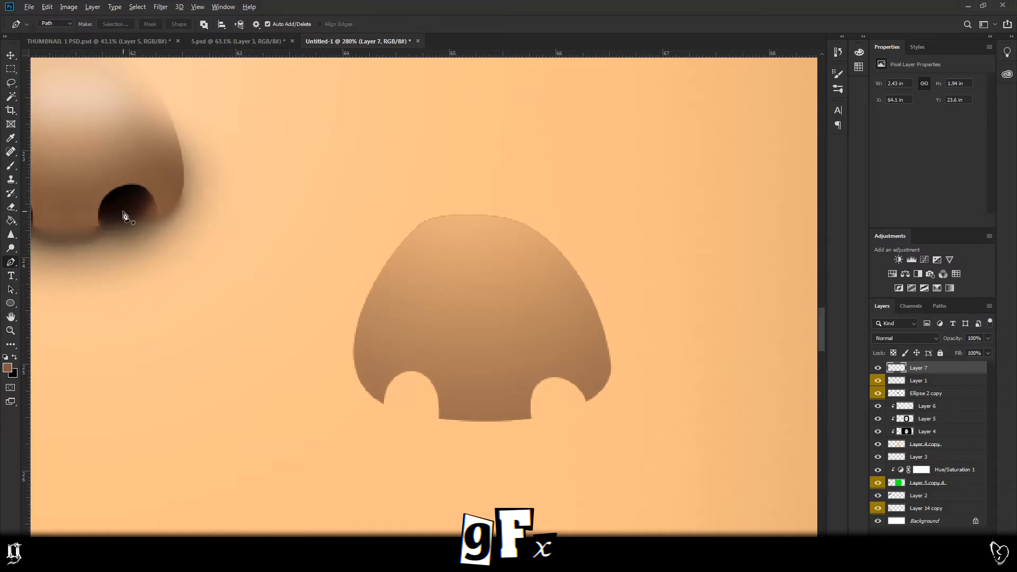
scroll(123, 216, down, 3)
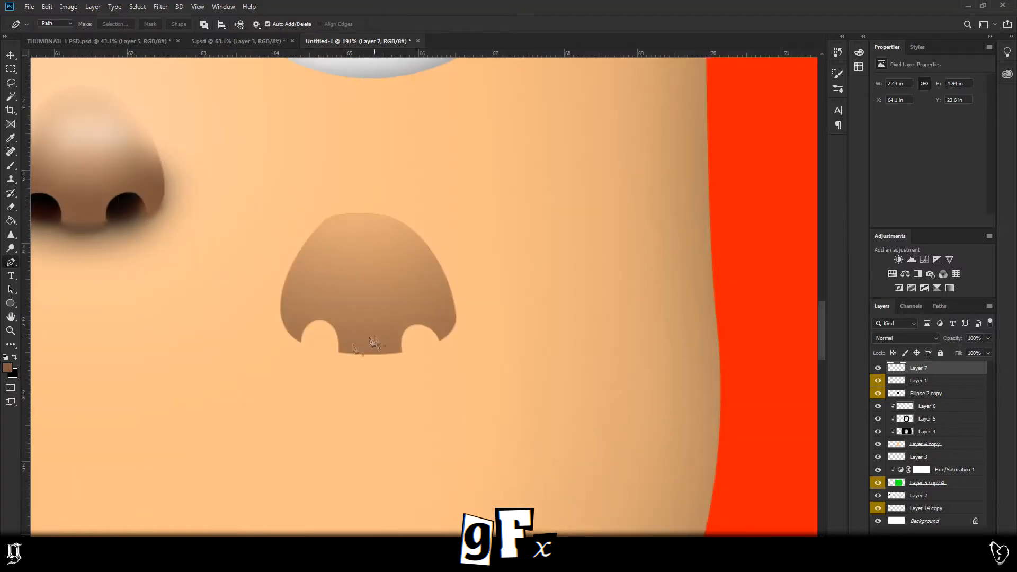
Add a layer beneath the practice nose shape and paint near-black nostrils and shading on it with a soft 40 px brush
click(916, 382)
key(ctrl+shift+alt+n)
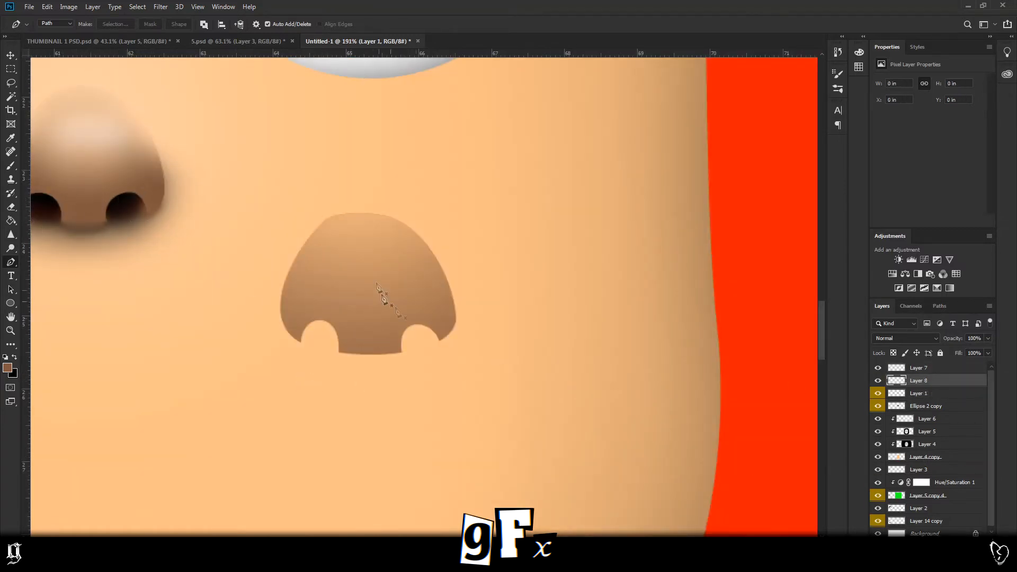
key(b)
key(bracketleft)
key(bracketleft)
key(bracketleft)
key(bracketleft)
key(bracketleft)
key(bracketleft)
key(bracketleft)
key(bracketleft)
key(bracketleft)
key(bracketleft)
key(bracketleft)
key(bracketleft)
key(bracketleft)
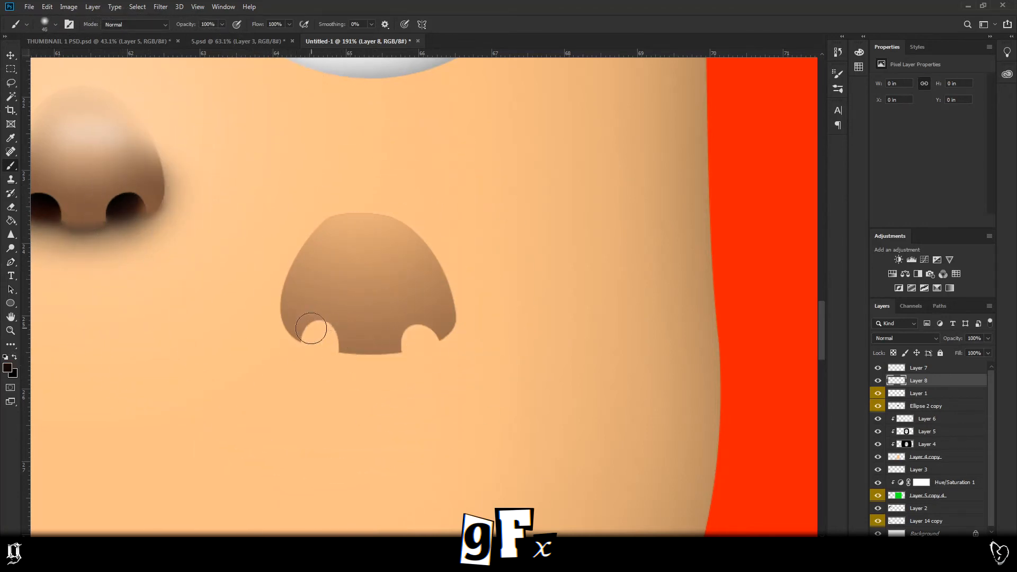
mouse_move(311, 329)
mouse_down()
mouse_move(360, 341)
mouse_move(430, 324)
mouse_up()
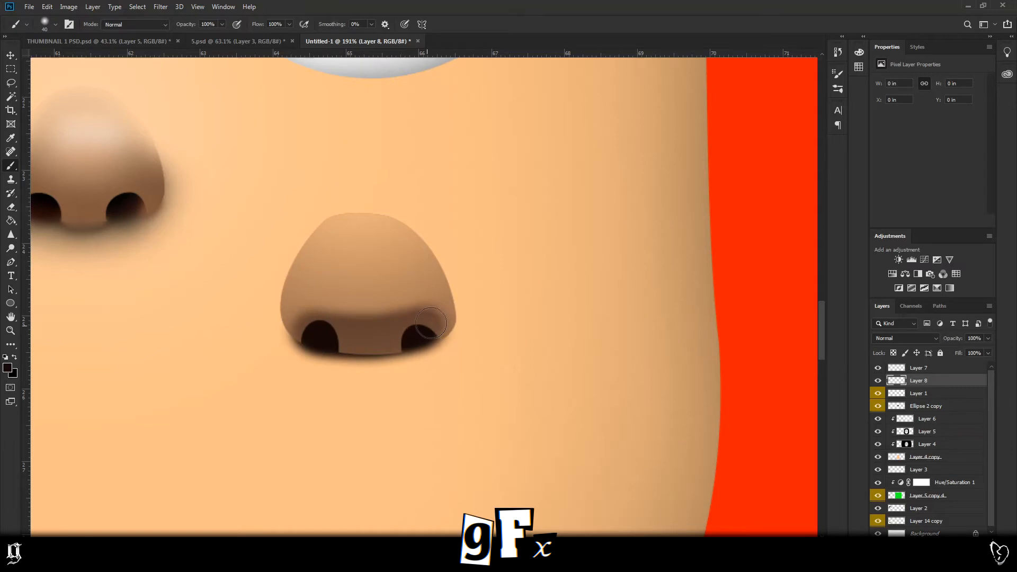
mouse_move(344, 302)
mouse_down()
mouse_move(374, 281)
mouse_move(305, 309)
mouse_move(336, 281)
mouse_move(384, 282)
mouse_move(417, 306)
mouse_move(428, 293)
mouse_move(409, 269)
mouse_move(367, 248)
mouse_move(331, 268)
mouse_up()
Soften the dark shading on the practice nose with the eraser and trim the spill around its lower edge at 70 px
key(e)
mouse_move(358, 225)
mouse_down()
mouse_move(314, 230)
mouse_move(534, 213)
mouse_up()
key(ctrl+z)
drag(291, 223, 631, 204)
key(ctrl+z)
click(365, 238)
key(bracketleft)
key(bracketleft)
key(bracketleft)
key(bracketleft)
key(bracketleft)
key(bracketleft)
mouse_move(272, 376)
mouse_down()
mouse_move(319, 398)
mouse_move(396, 400)
mouse_up()
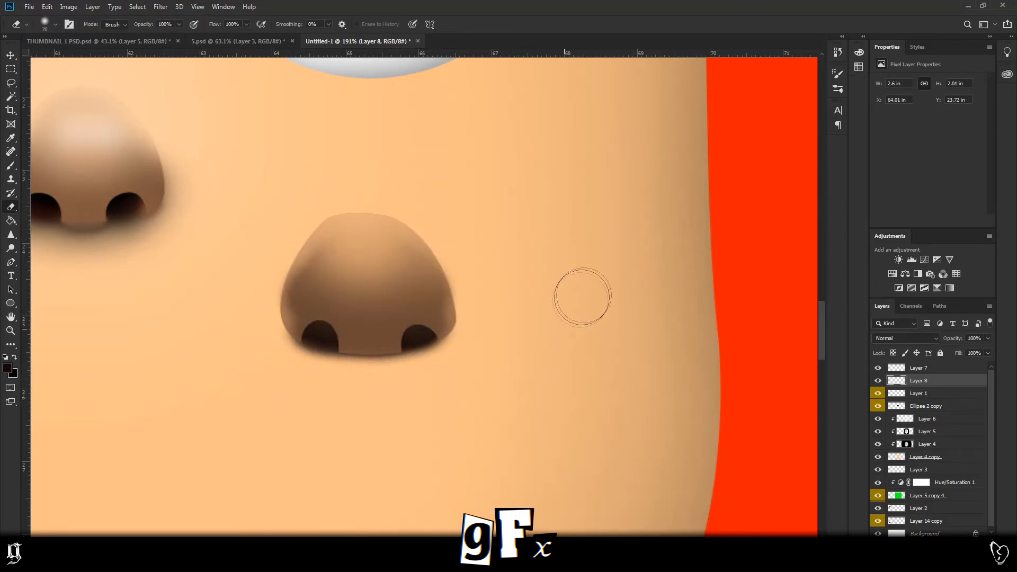
Try to refine the practice nose's shading with a smaller eraser and extra dark brush strokes, undoing the strokes
scroll(328, 238, up, 8)
key(bracketleft)
key(bracketleft)
key(bracketleft)
key(bracketleft)
mouse_move(583, 419)
mouse_down()
mouse_move(580, 396)
mouse_move(586, 408)
mouse_up()
key(ctrl+z)
key(b)
key(ctrl+z)
mouse_move(262, 378)
mouse_down()
mouse_move(269, 397)
mouse_move(345, 228)
mouse_move(381, 240)
mouse_up()
drag(329, 386, 386, 295)
key(ctrl+z)
key(ctrl+z)
Try to paint a highlight on the upper part of the practice nose, and undo it
scroll(497, 392, down, 5)
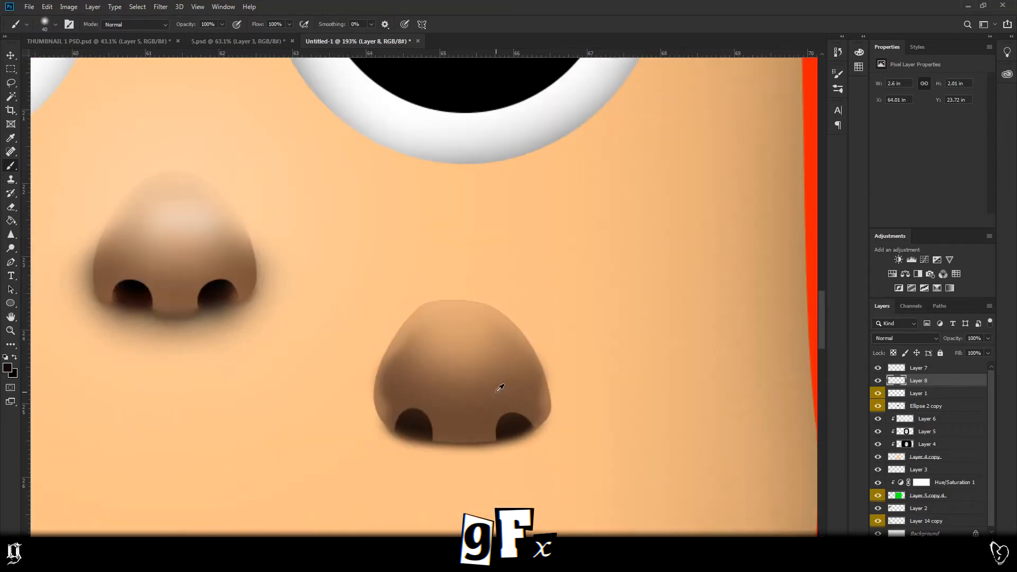
scroll(114, 191, up, 3)
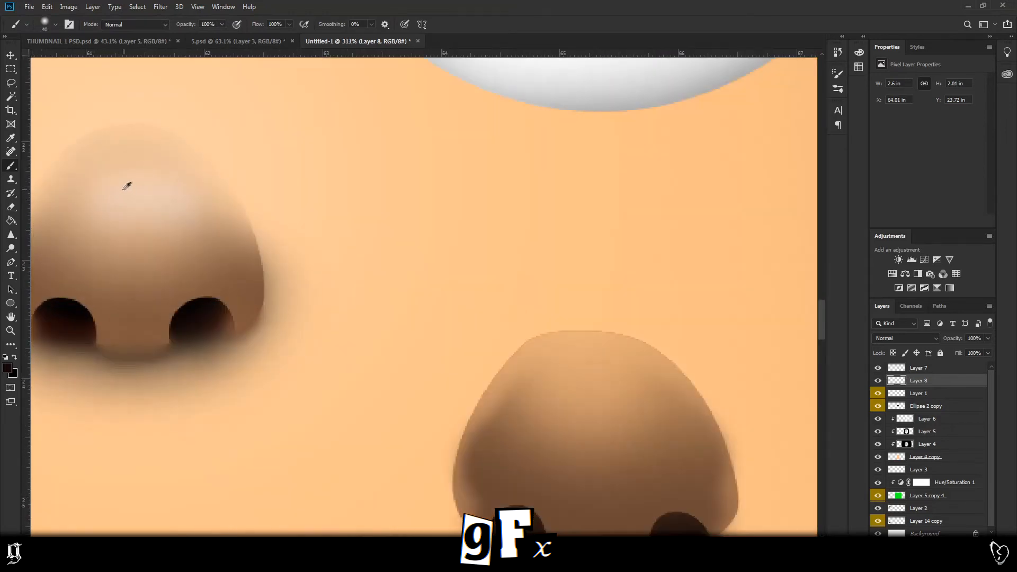
scroll(350, 339, down, 2)
mouse_move(517, 380)
mouse_down()
mouse_move(507, 388)
mouse_move(530, 396)
mouse_up()
key(ctrl+z)
click(959, 542)
key(ctrl+z)
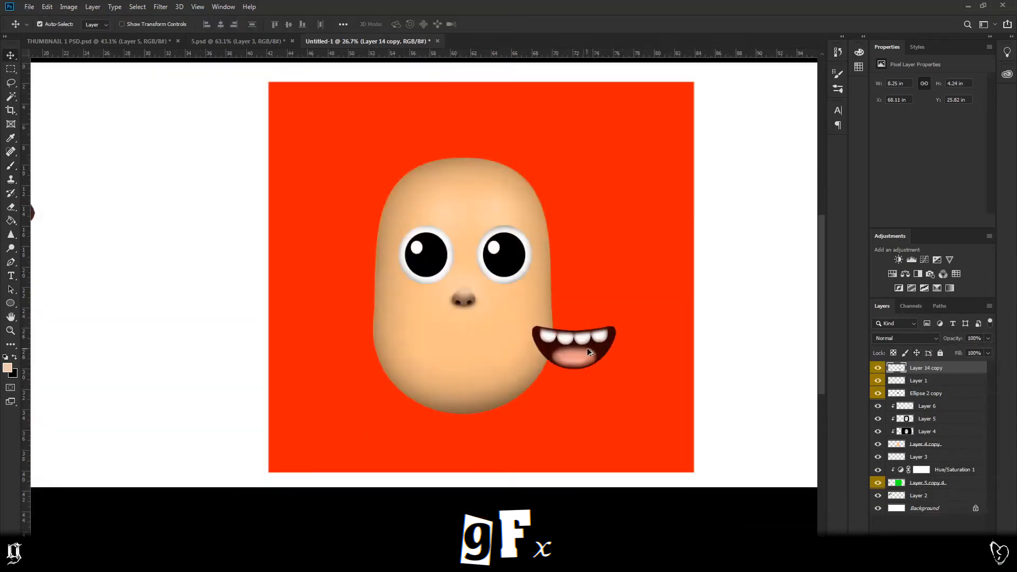
Move the mouth from beside the head onto the face, centred just below the nose
scroll(538, 347, up, 5)
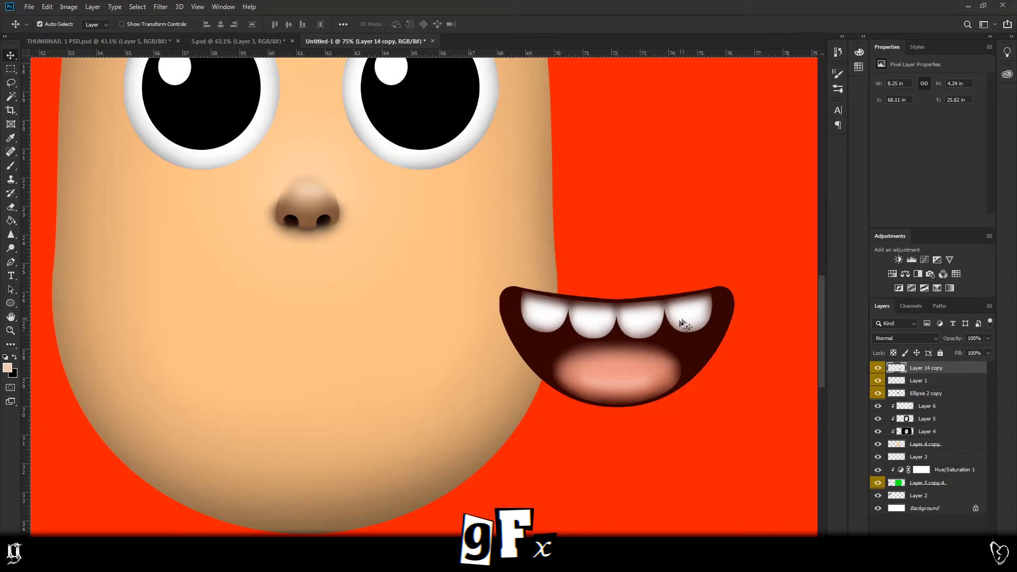
scroll(639, 324, up, 4)
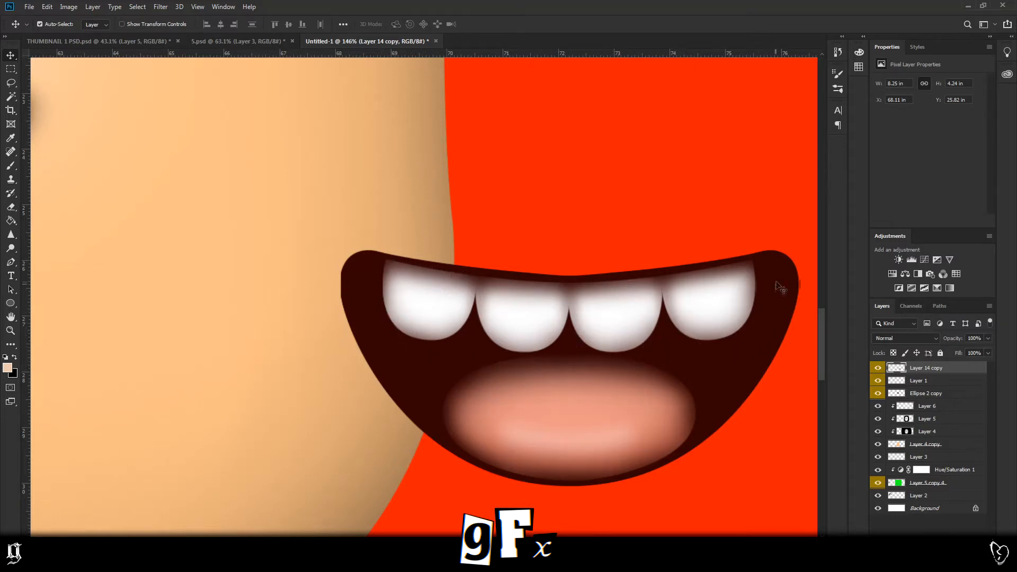
scroll(542, 398, down, 5)
drag(574, 385, 396, 372)
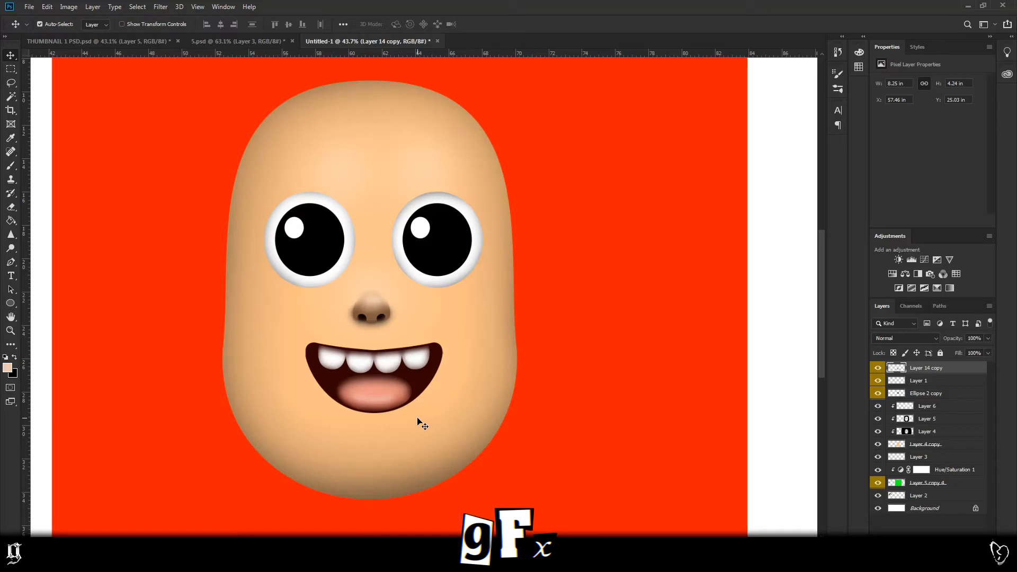
On a new clipped layer above the head, paint soft black shadows behind both eyes with a 400 px brush
scroll(251, 318, down, 6)
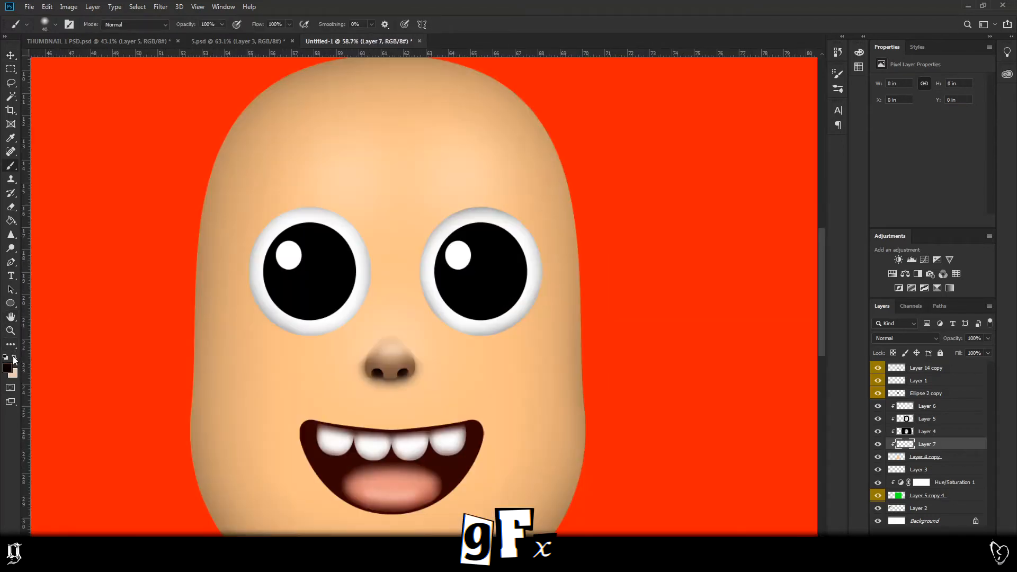
key(bracketright)
key(bracketright)
key(bracketright)
key(bracketright)
key(bracketright)
key(bracketright)
key(bracketright)
key(bracketright)
key(bracketright)
key(bracketright)
key(bracketright)
key(bracketright)
key(bracketright)
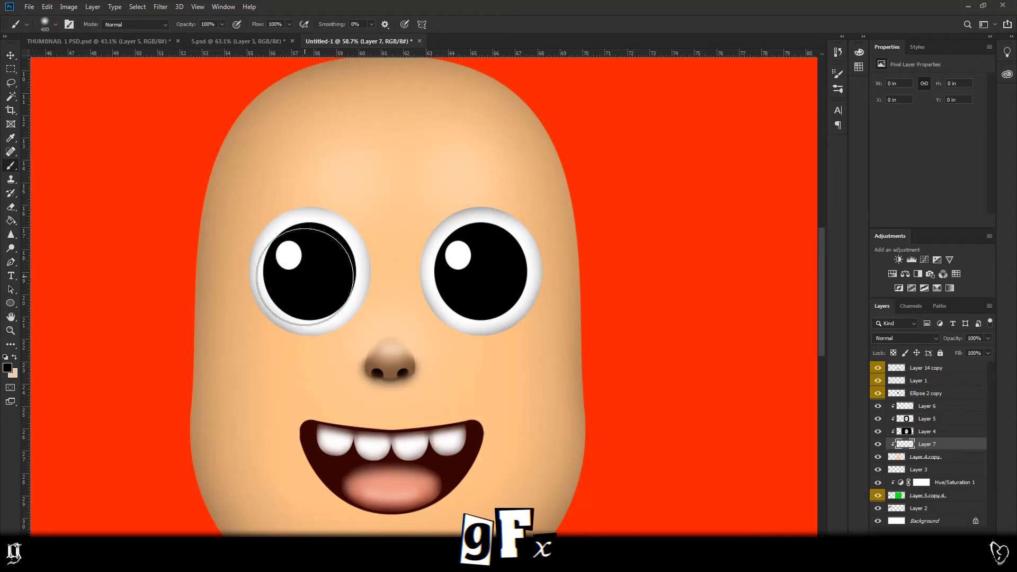
key(bracketleft)
click(309, 271)
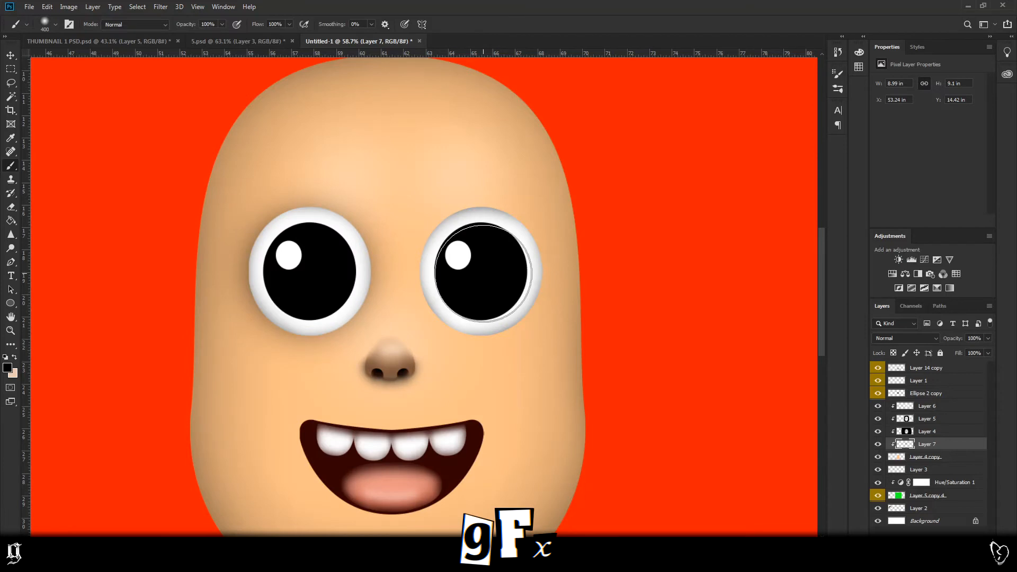
click(481, 272)
click(480, 273)
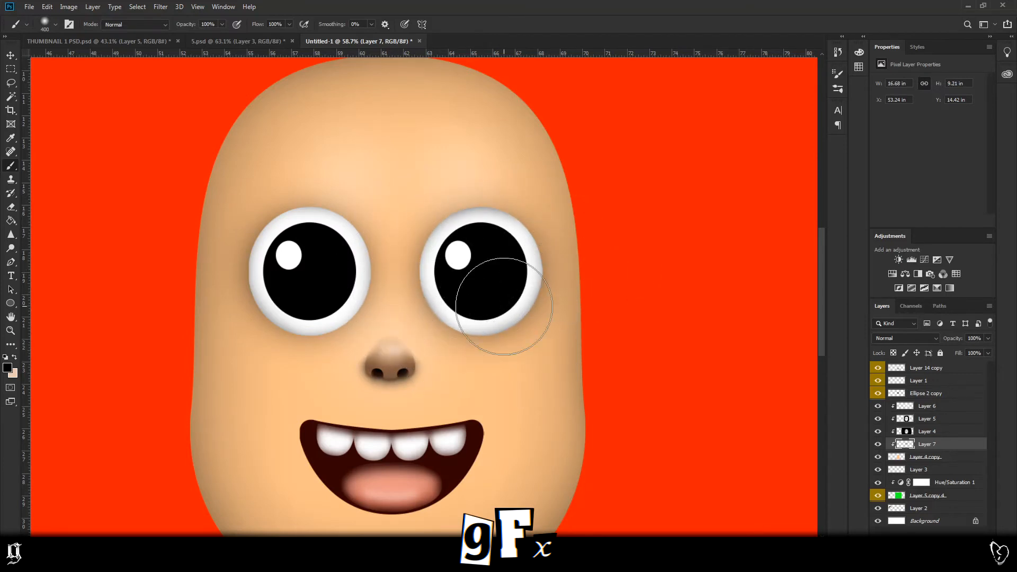
Reduce the brush to 125 px and draw a closed curved path just inside the mouth's outline
scroll(503, 306, down, 2)
key(bracketleft)
key(bracketleft)
key(bracketleft)
key(bracketleft)
key(bracketleft)
key(bracketleft)
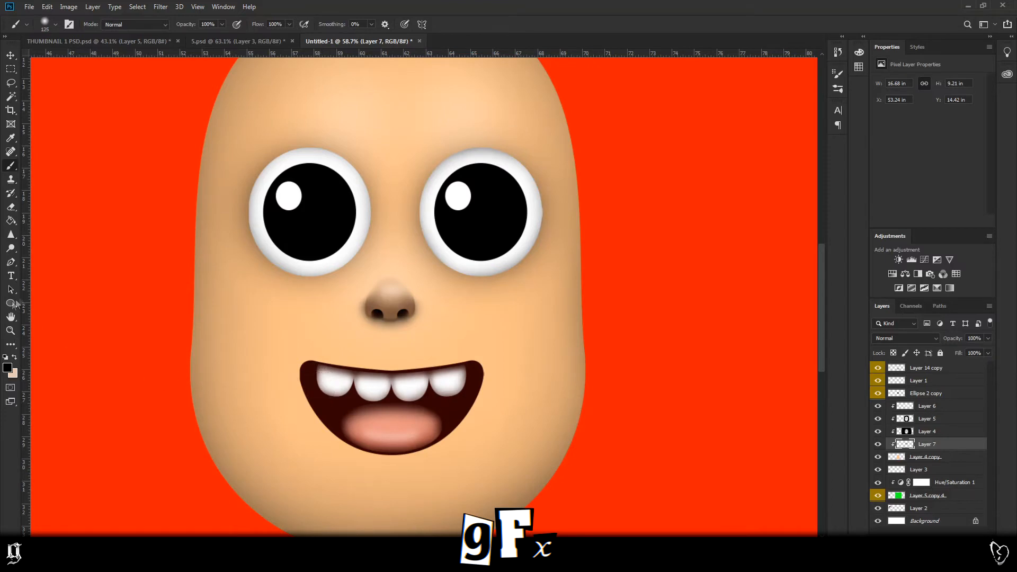
click(11, 262)
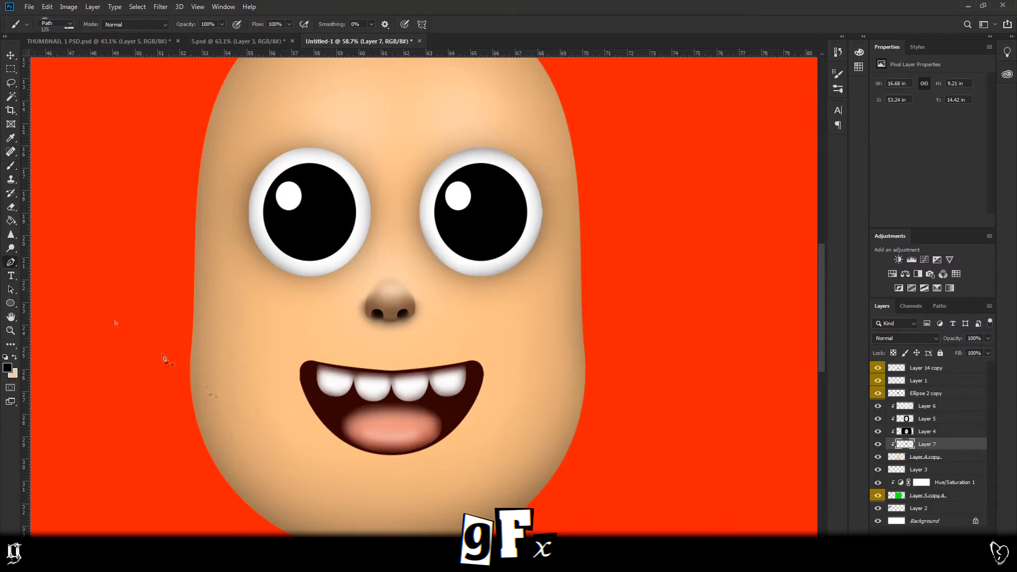
drag(382, 444, 398, 445)
drag(407, 390, 458, 399)
drag(398, 449, 383, 449)
Stroke the mouth path with the soft black brush to shade around the lips, and delete the path
right_click(396, 170)
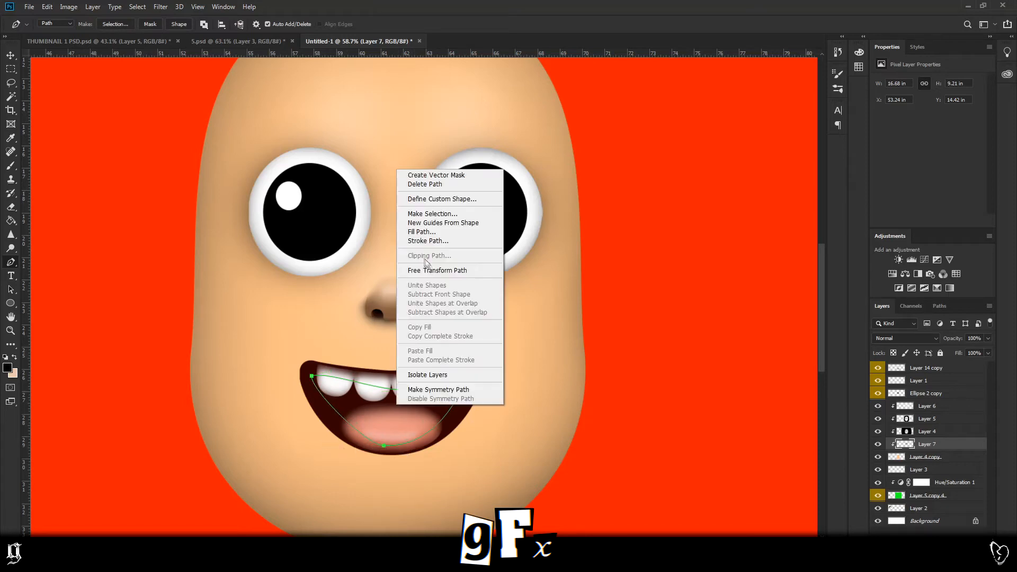
click(443, 233)
click(572, 175)
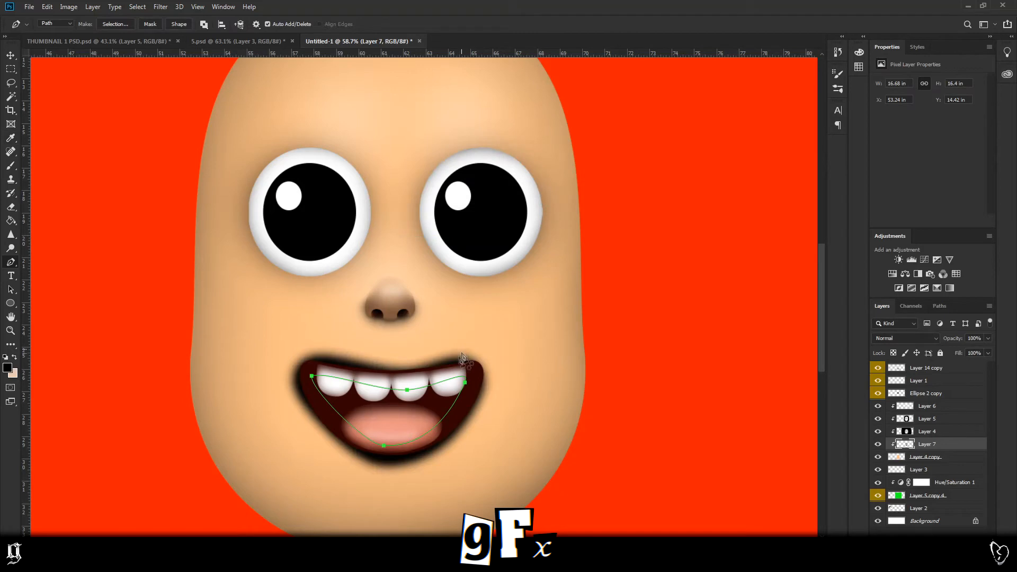
scroll(411, 433, up, 3)
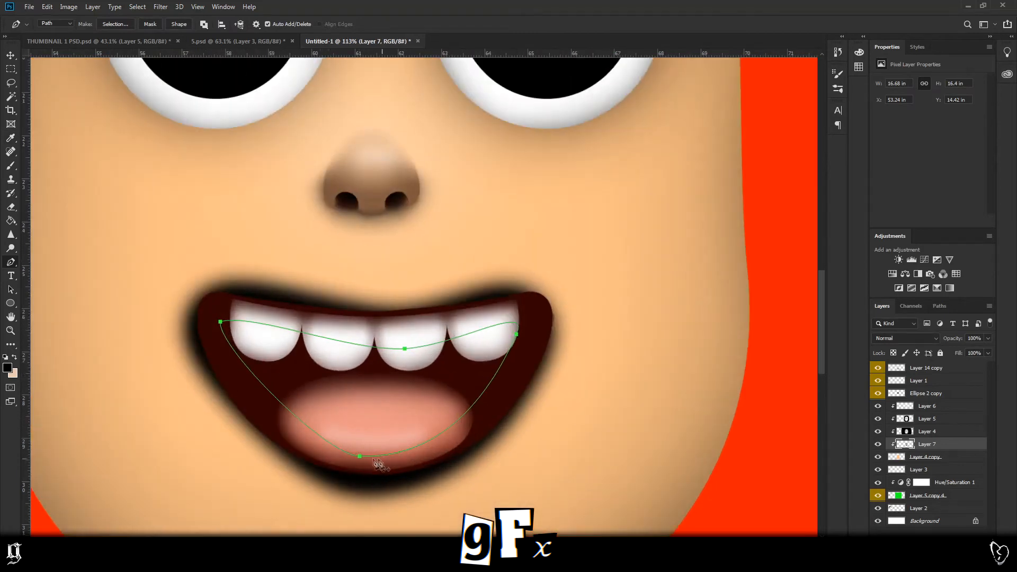
right_click(391, 377)
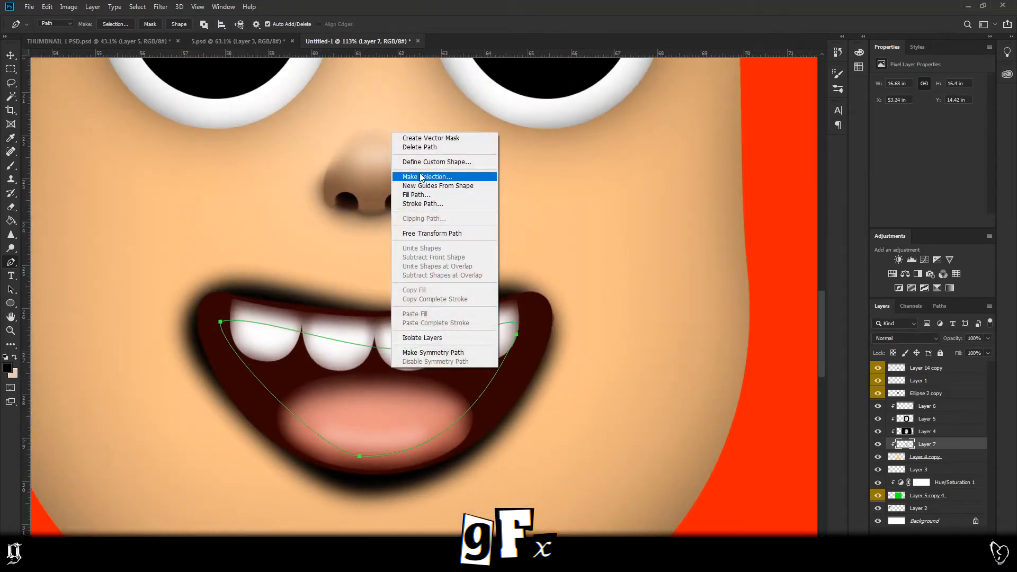
click(430, 152)
Try to paint a black shadow around the mouth's edge freehand with an 80 px soft brush, and undo it
key(b)
scroll(216, 272, down, 2)
mouse_move(216, 272)
mouse_down()
mouse_move(248, 347)
mouse_move(299, 392)
mouse_move(356, 407)
mouse_move(450, 400)
mouse_up()
key(ctrl+z)
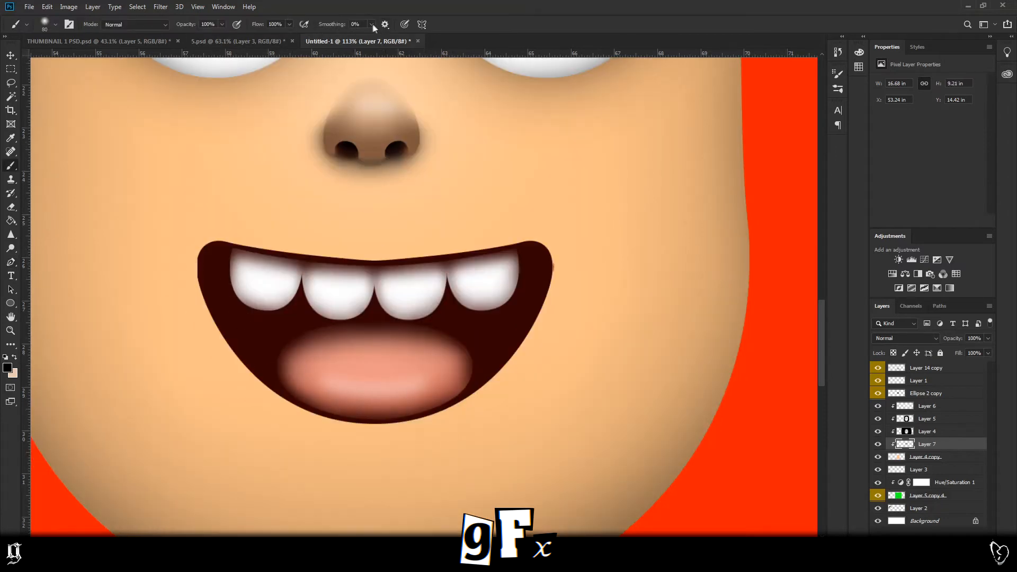
Set the brush smoothing to 100% and try shadow strokes along the mouth's outer edge, undoing them
drag(379, 33, 423, 35)
mouse_move(622, 159)
mouse_down()
mouse_move(668, 231)
mouse_move(684, 289)
mouse_move(670, 352)
mouse_move(622, 384)
mouse_move(580, 384)
mouse_move(544, 365)
mouse_move(524, 310)
mouse_move(528, 249)
mouse_move(566, 204)
mouse_up()
key(ctrl+z)
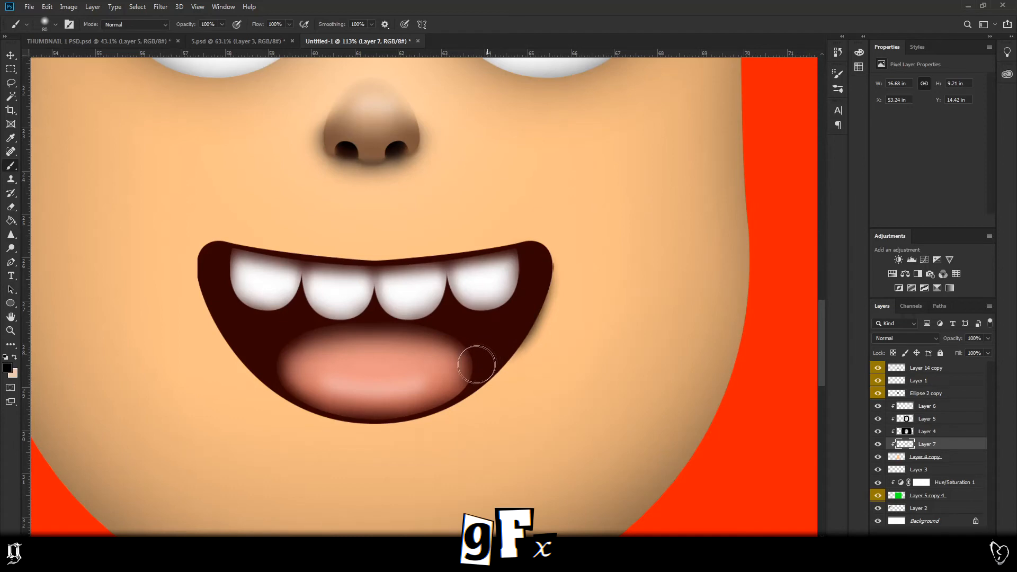
mouse_move(423, 395)
mouse_down()
mouse_move(354, 404)
mouse_move(285, 378)
mouse_move(248, 344)
mouse_move(218, 253)
mouse_up()
key(ctrl+z)
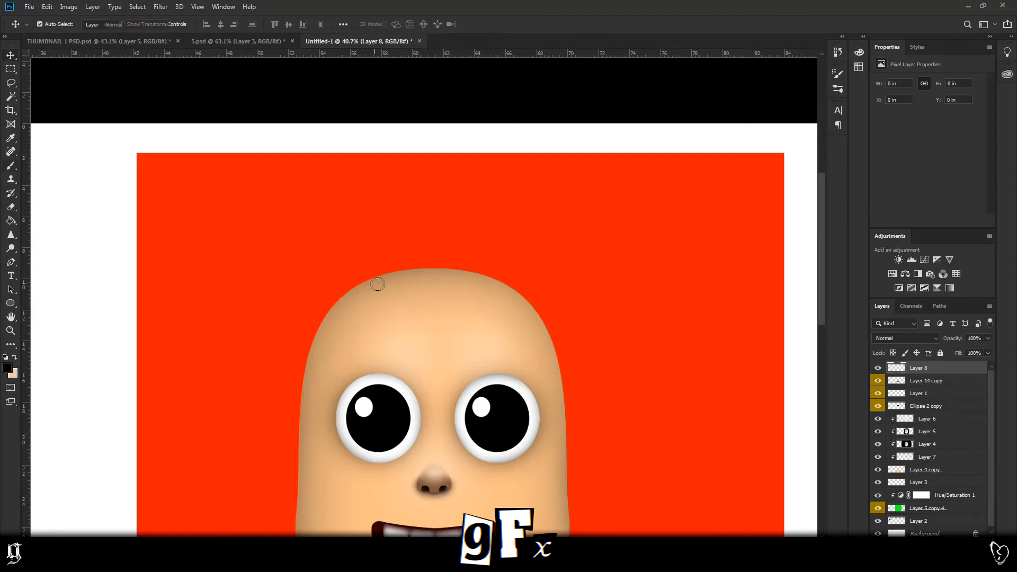
Choose the Hard Round brush at 100% hardness, trying a black stroke on the head and undoing it
key(b)
click(55, 25)
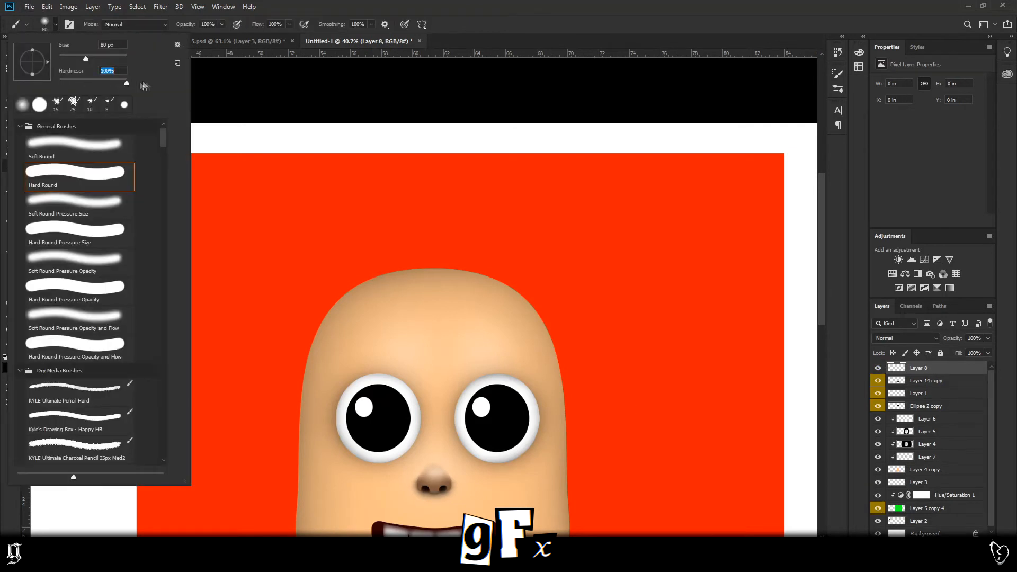
mouse_move(434, 307)
mouse_down()
mouse_move(469, 286)
mouse_move(522, 276)
mouse_move(558, 287)
mouse_move(598, 323)
mouse_up()
key(ctrl+z)
scroll(489, 306, down, 2)
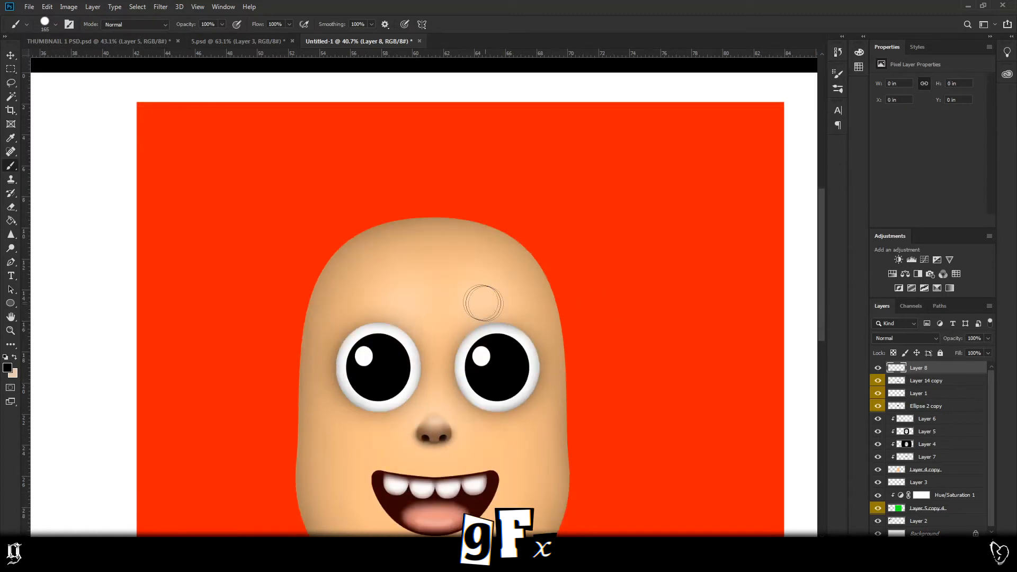
scroll(490, 305, down, 5)
scroll(427, 249, up, 2)
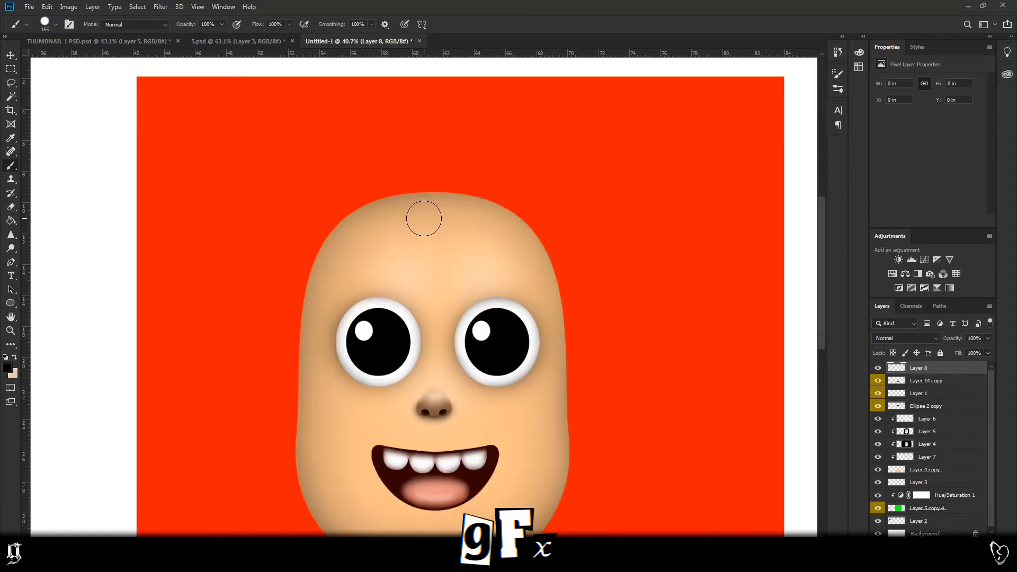
Try black dreadlock strokes curving from the crown down the head's left side, and undo them
mouse_move(420, 207)
mouse_down()
mouse_move(359, 201)
mouse_move(318, 225)
mouse_up()
key(ctrl+z)
key(bracketright)
mouse_move(427, 211)
mouse_down()
mouse_move(372, 199)
mouse_move(321, 224)
mouse_move(288, 289)
mouse_up()
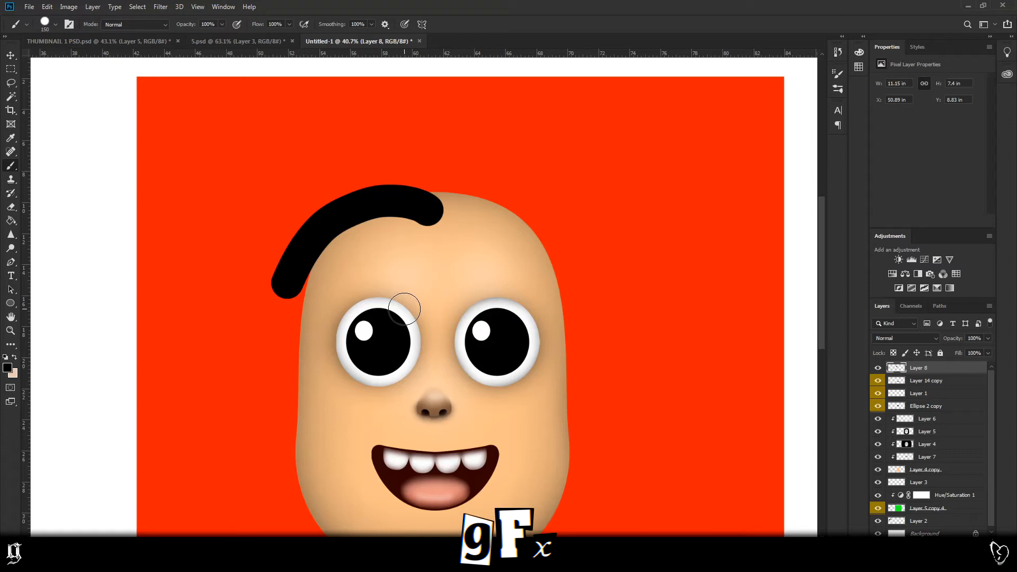
key(ctrl+z)
Enlarge the hard brush and paint a thick black dreadlock from the crown down past the head's left side
key(bracketright)
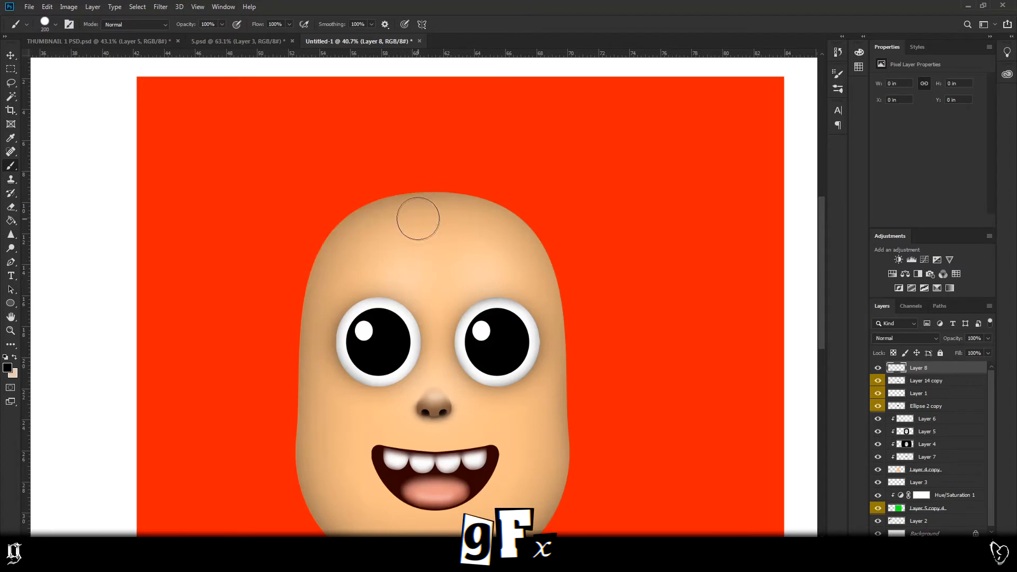
click(421, 215)
mouse_move(422, 215)
mouse_down()
mouse_move(371, 200)
mouse_move(319, 220)
mouse_move(270, 308)
mouse_up()
Try dreadlock strokes from the crown down the right side on a new layer, and undo them
key(ctrl+alt+shift+n)
mouse_move(426, 226)
mouse_down()
mouse_move(501, 192)
mouse_move(565, 201)
mouse_move(596, 232)
mouse_move(609, 291)
mouse_up()
key(ctrl+z)
mouse_move(431, 217)
mouse_down()
mouse_move(540, 204)
mouse_move(594, 292)
mouse_move(335, 288)
mouse_move(345, 273)
mouse_move(509, 288)
mouse_up()
key(ctrl+z)
key(ctrl+z)
key(ctrl+z)
Paint more black dreadlocks over the forehead, right side and top of the head with a 175 px brush, each on its own layer
key(ctrl+alt+shift+n)
mouse_move(424, 215)
mouse_down()
mouse_move(506, 278)
mouse_move(555, 235)
mouse_move(574, 284)
mouse_up()
key(ctrl+alt+shift+n)
key(ctrl+z)
key(ctrl+alt+shift+n)
drag(430, 214, 378, 172)
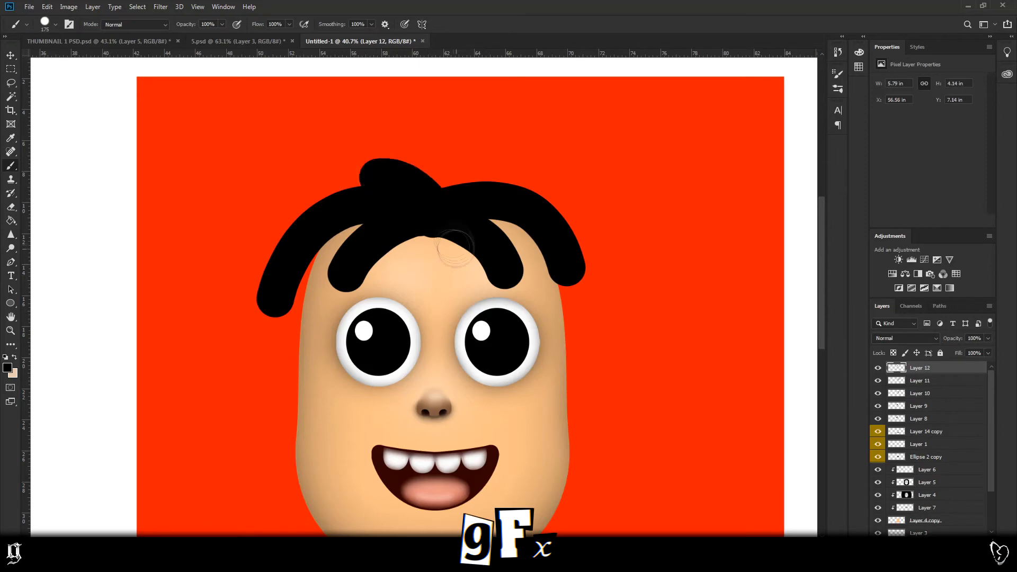
key(ctrl+alt+shift+n)
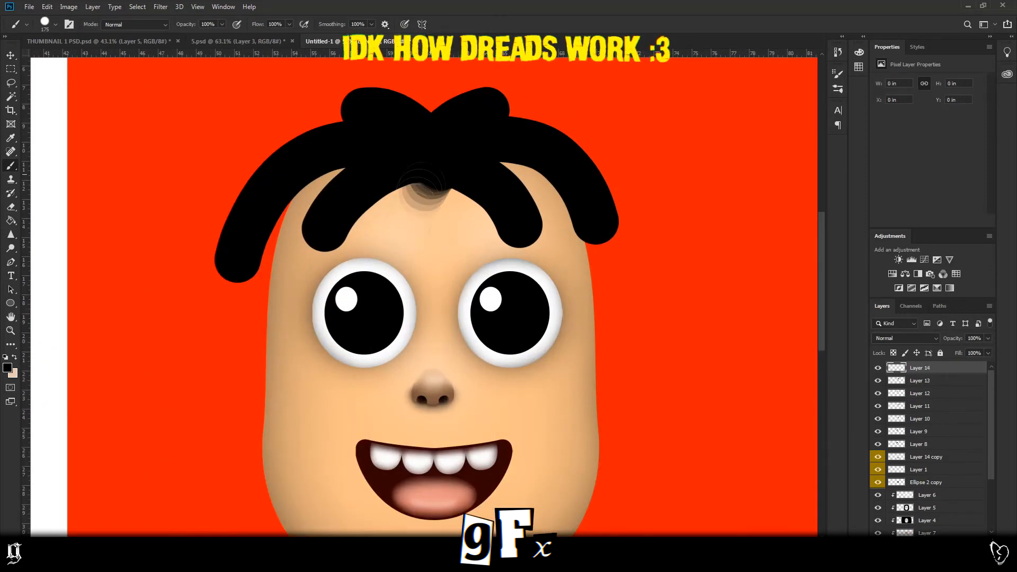
scroll(504, 255, up, 5)
Apply a dark brown Color Overlay to the outer left dreadlock's layer
key(v)
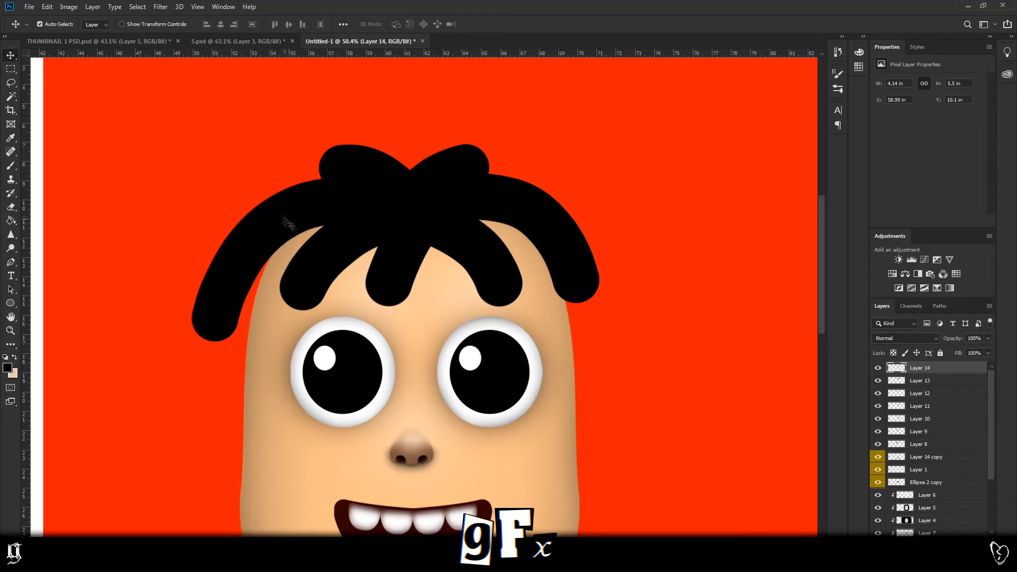
click(525, 291)
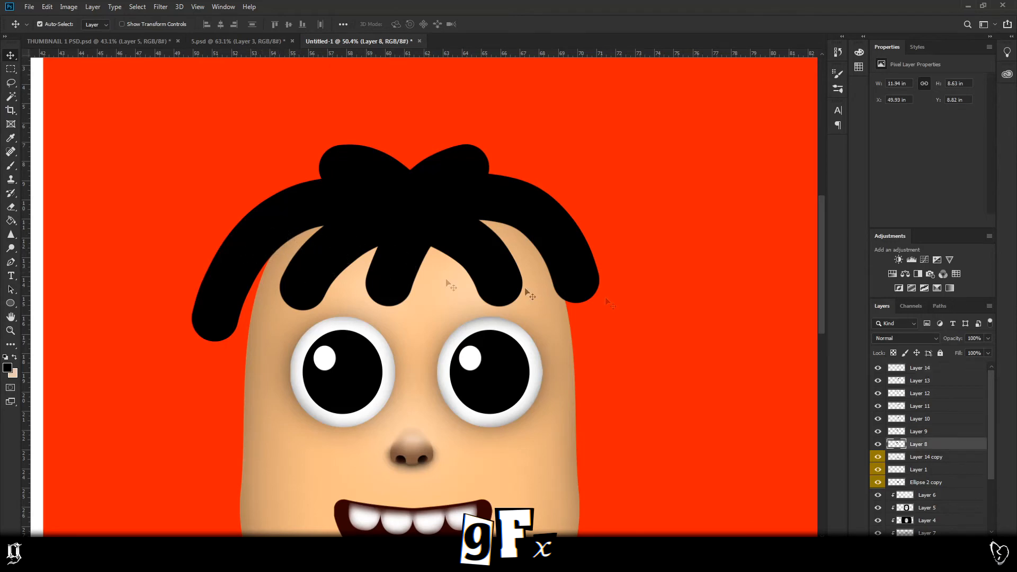
right_click(916, 441)
click(908, 10)
click(637, 378)
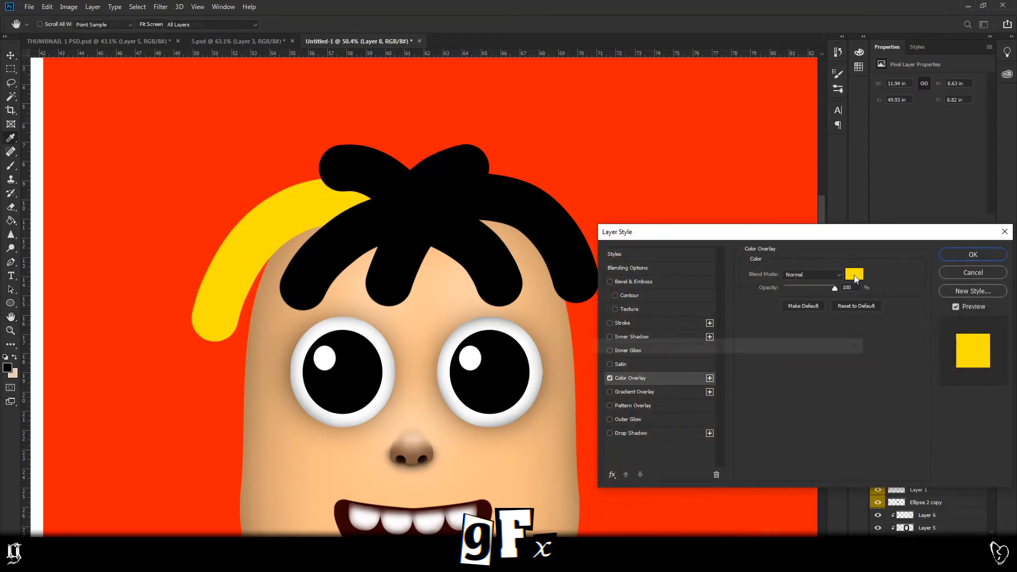
click(853, 274)
drag(737, 480, 738, 498)
key(Return)
key(Return)
Copy the outer left dreadlock's layer style and paste it onto all the other dreadlock layers
right_click(942, 449)
click(900, 236)
click(405, 269)
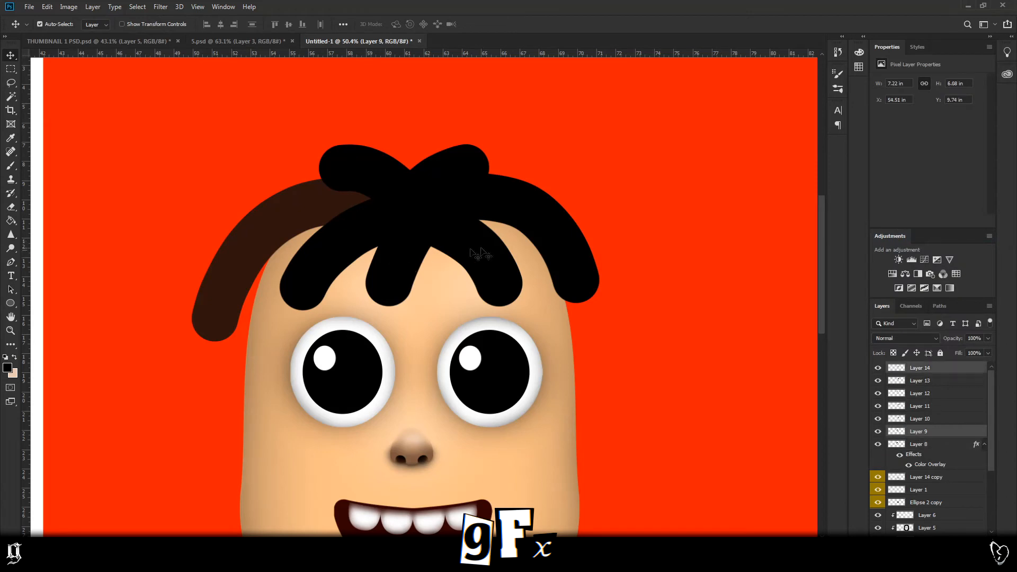
shift+click(480, 254)
shift+click(501, 202)
shift+click(472, 167)
shift+click(366, 176)
right_click(928, 418)
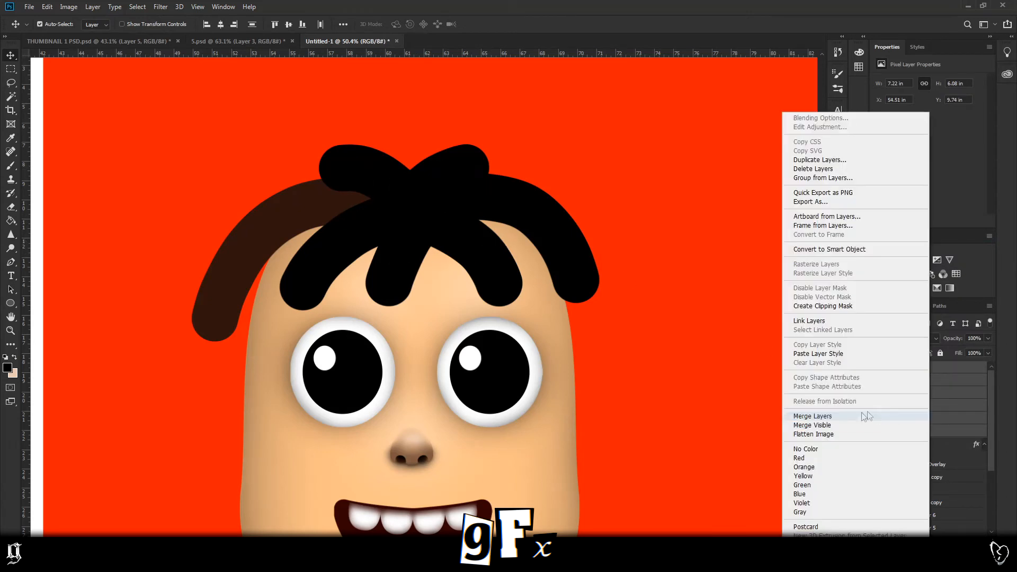
click(820, 353)
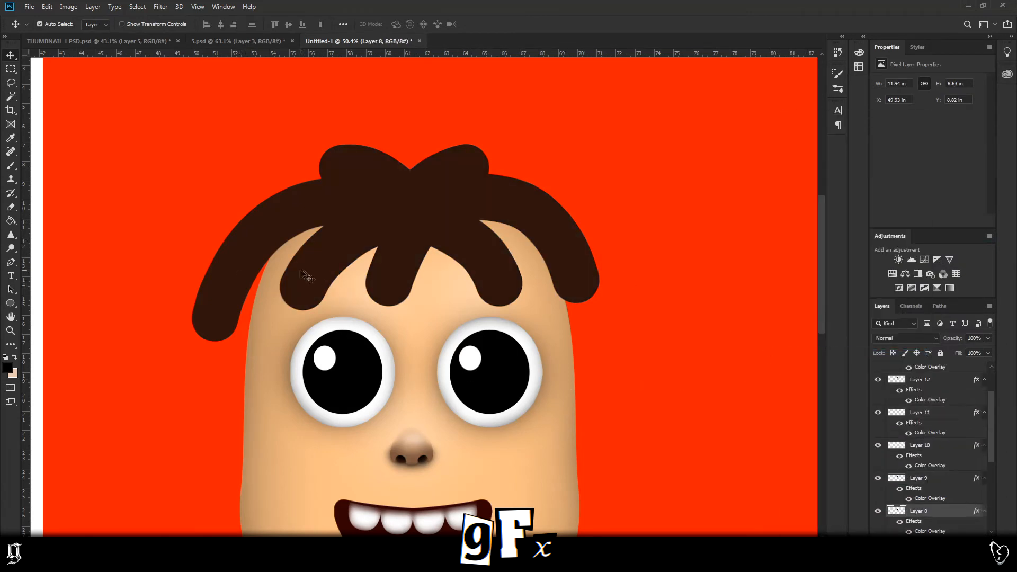
Add a layer clipped to the inner left dreadlock and rasterize that dreadlock's layer style
scroll(306, 261, up, 3)
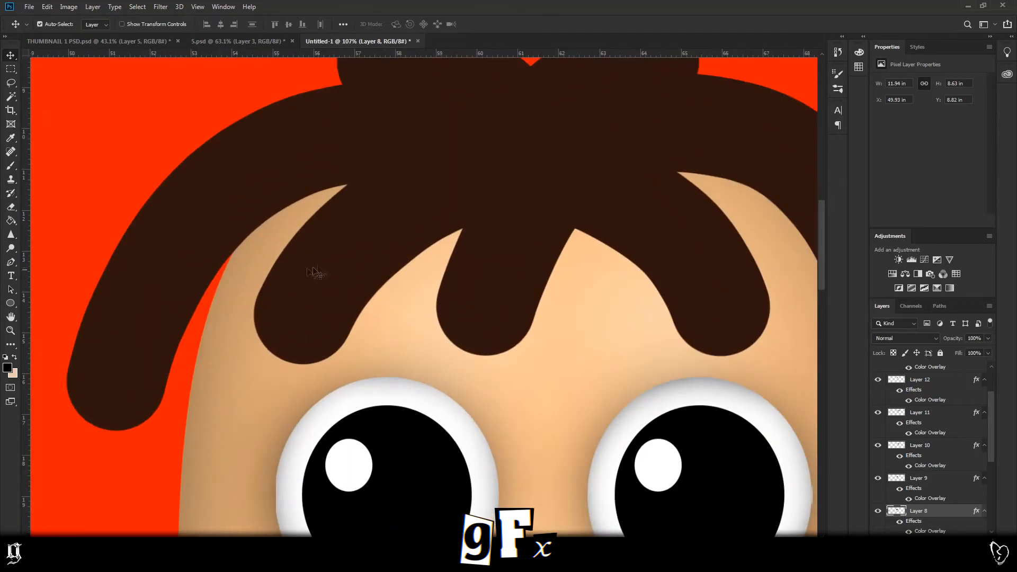
click(300, 295)
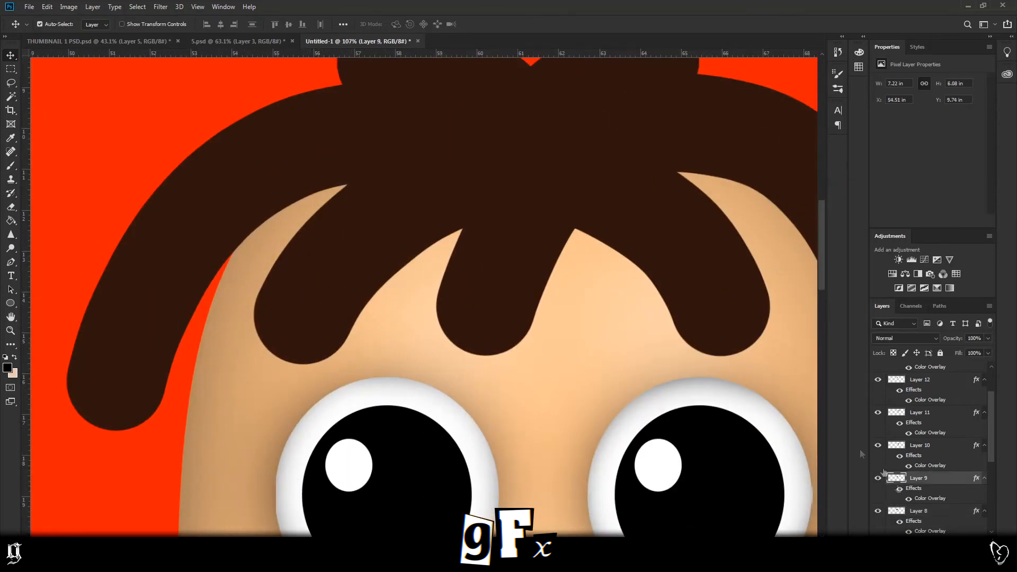
key(ctrl+shift+alt+n)
right_click(921, 477)
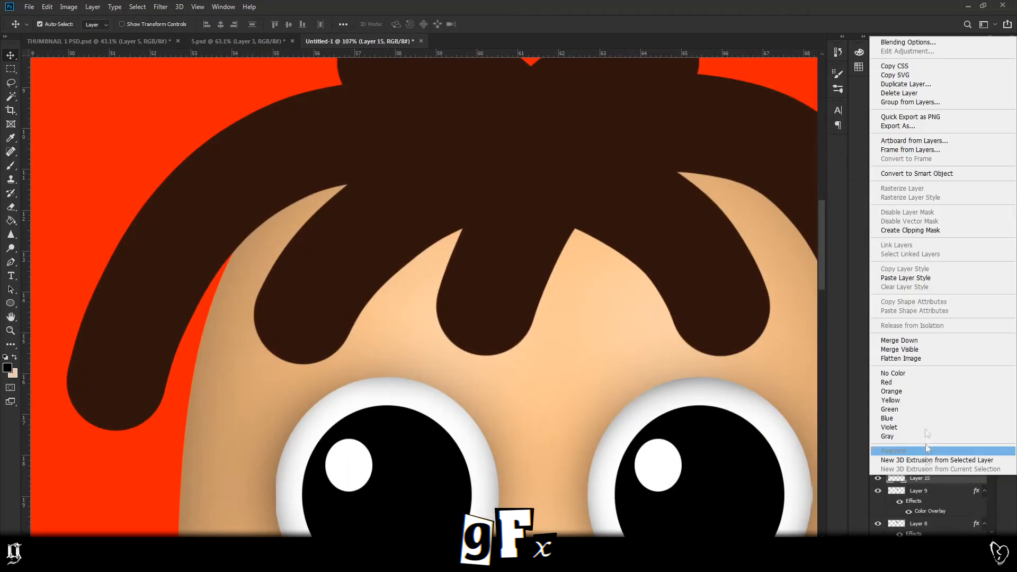
click(893, 231)
right_click(921, 492)
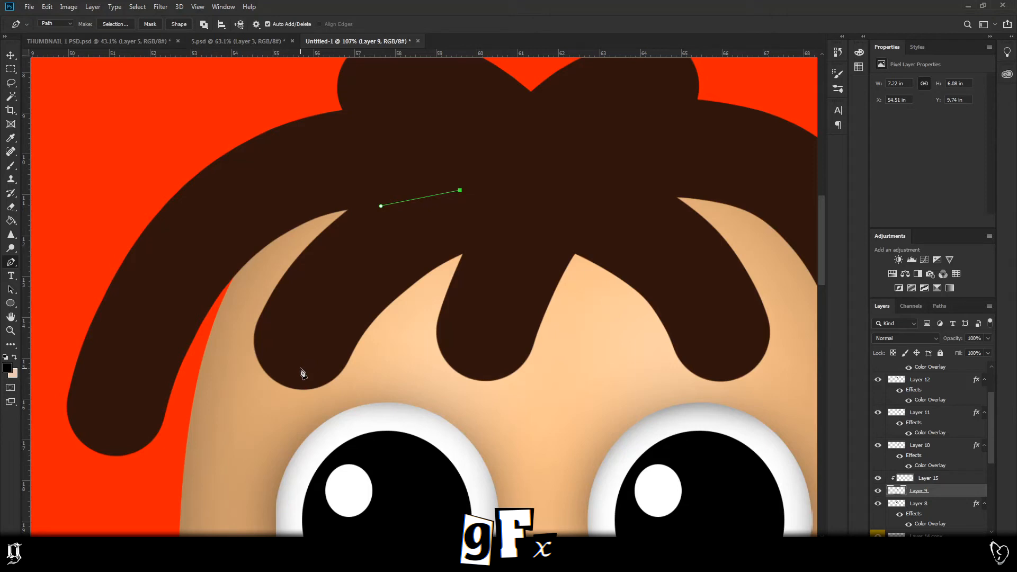
Discard the started path and paint a 175 px skin-coloured test dab on the red background beside the hair
scroll(302, 365, down, 5)
key(Escape)
key(b)
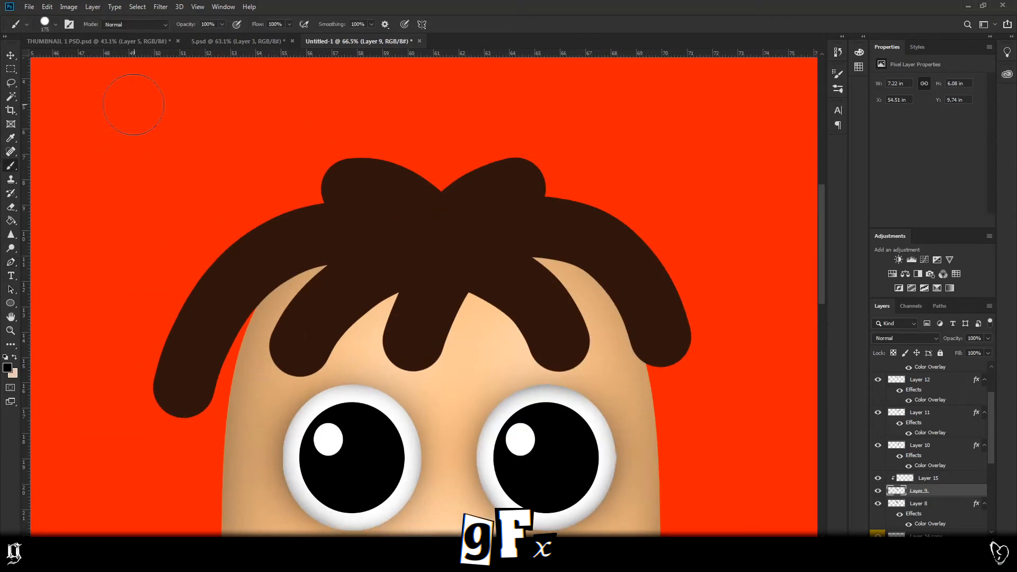
drag(128, 106, 130, 179)
key(ctrl+z)
key(x)
click(97, 136)
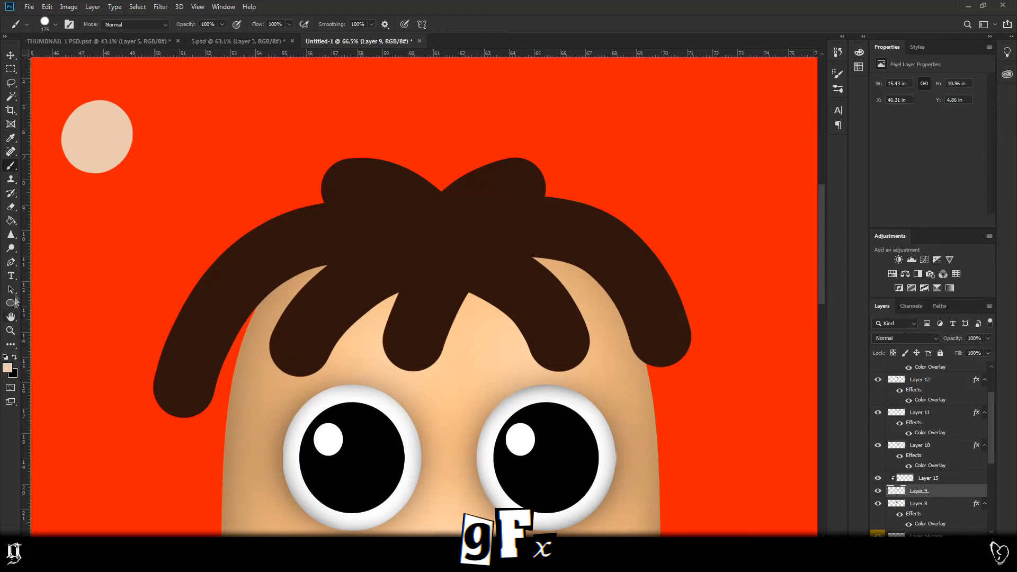
Draw a closed curved highlight path along the inner left dreadlock with the Pen tool and convert it to a selection
click(11, 264)
click(245, 236)
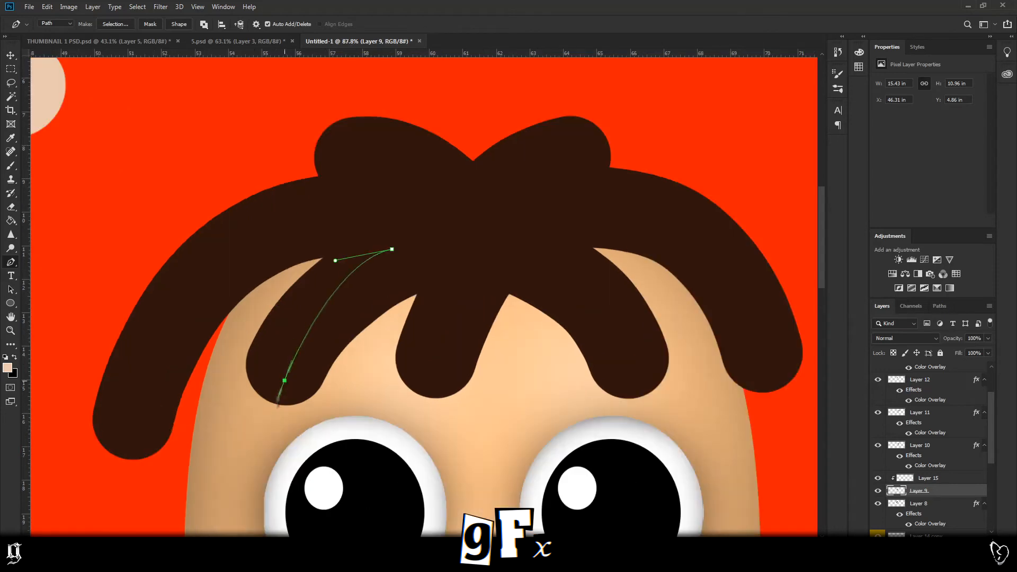
click(262, 346)
click(282, 367)
drag(392, 249, 453, 260)
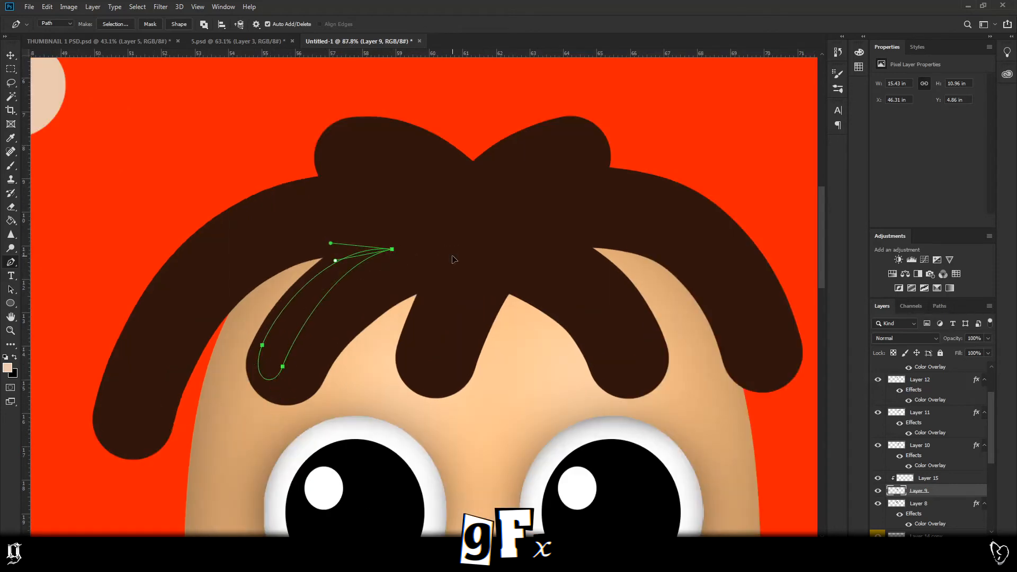
scroll(453, 260, up, 1)
right_click(355, 264)
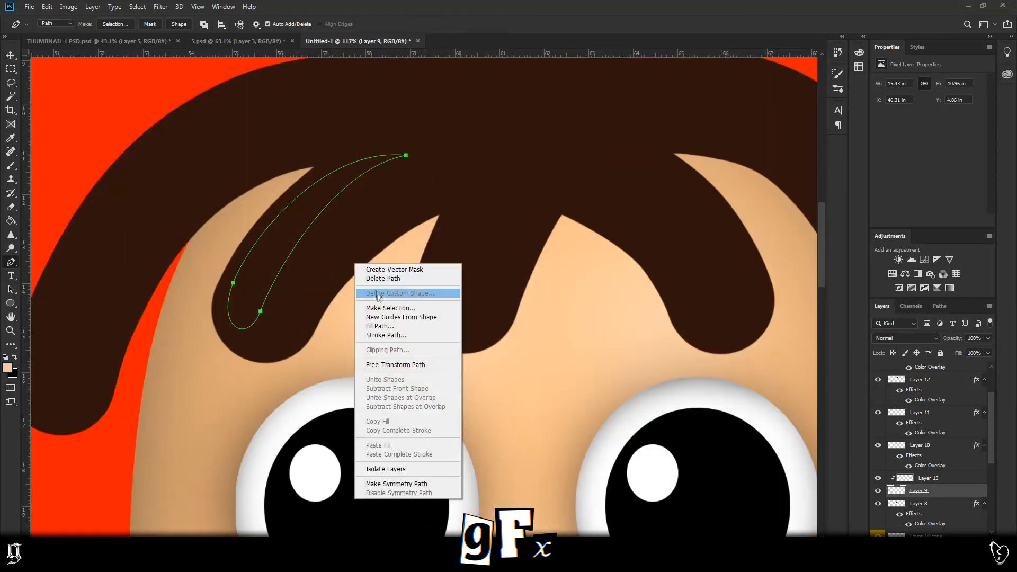
click(383, 308)
key(Return)
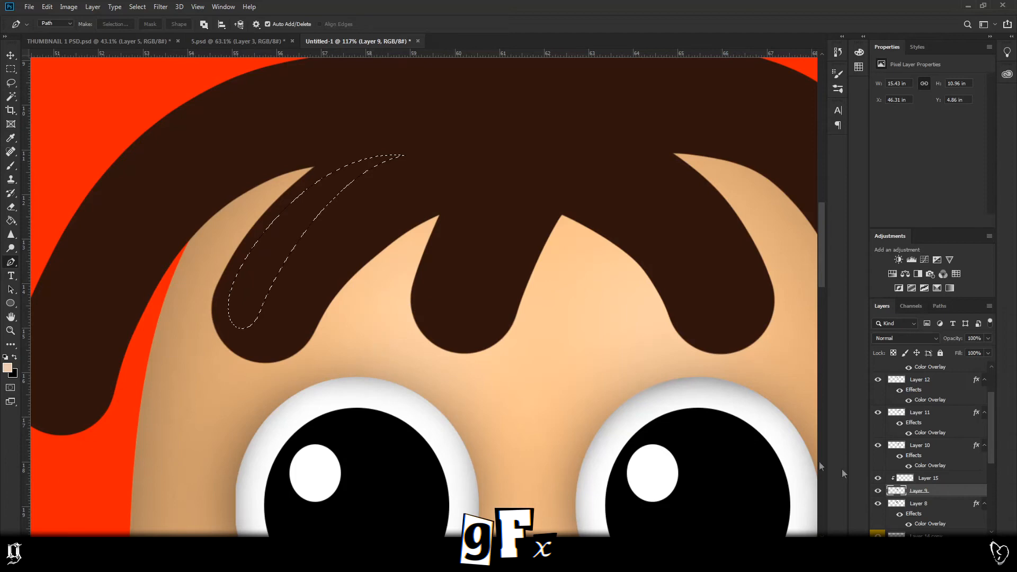
Paint a soft white highlight inside the selection on Layer 15 with a 700 px brush at 0% hardness, and clear the selection
click(906, 479)
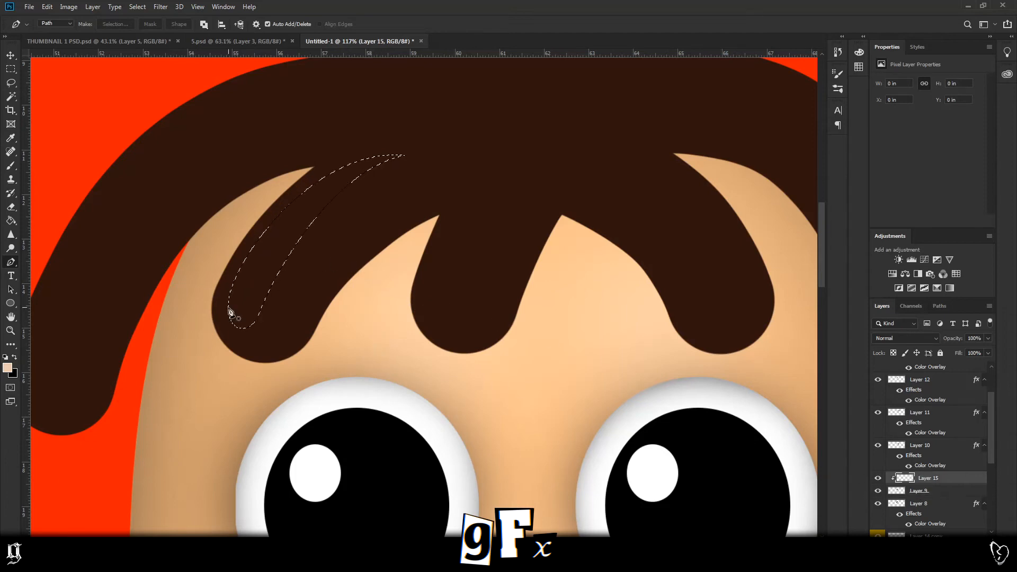
key(b)
click(50, 24)
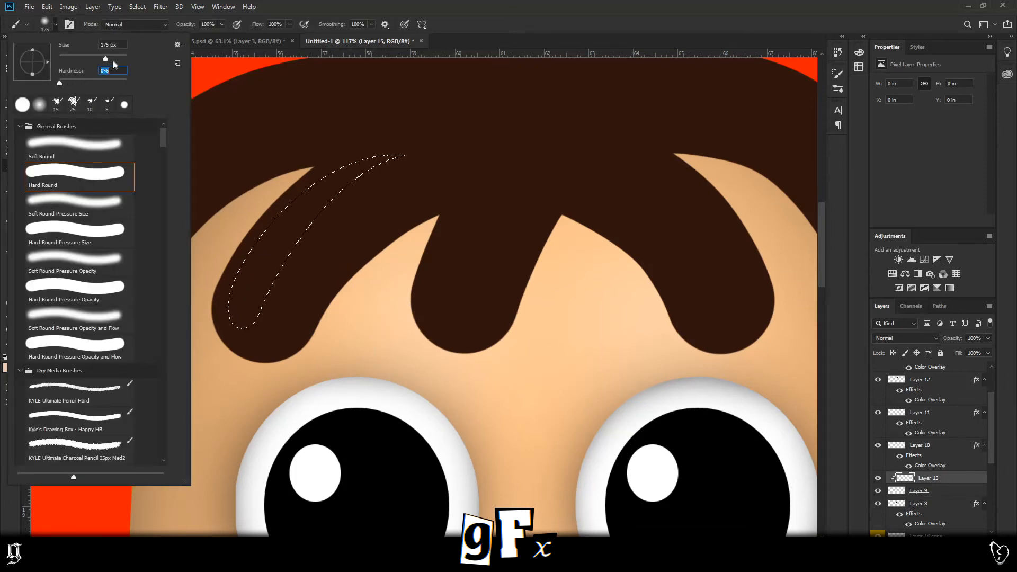
drag(116, 58, 114, 59)
click(261, 260)
key(ctrl+z)
click(7, 358)
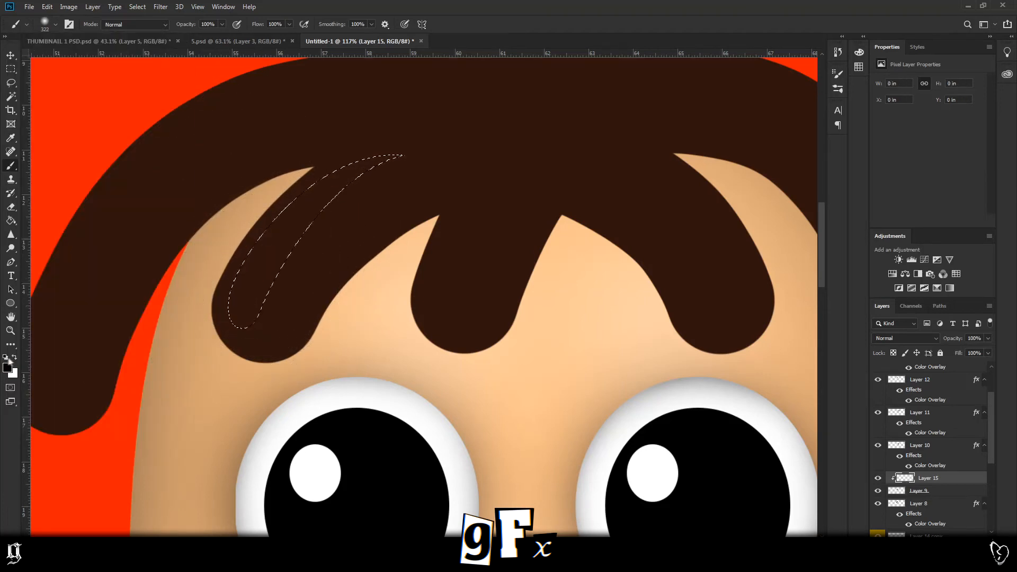
key(bracketright)
key(bracketright)
key(bracketright)
key(bracketright)
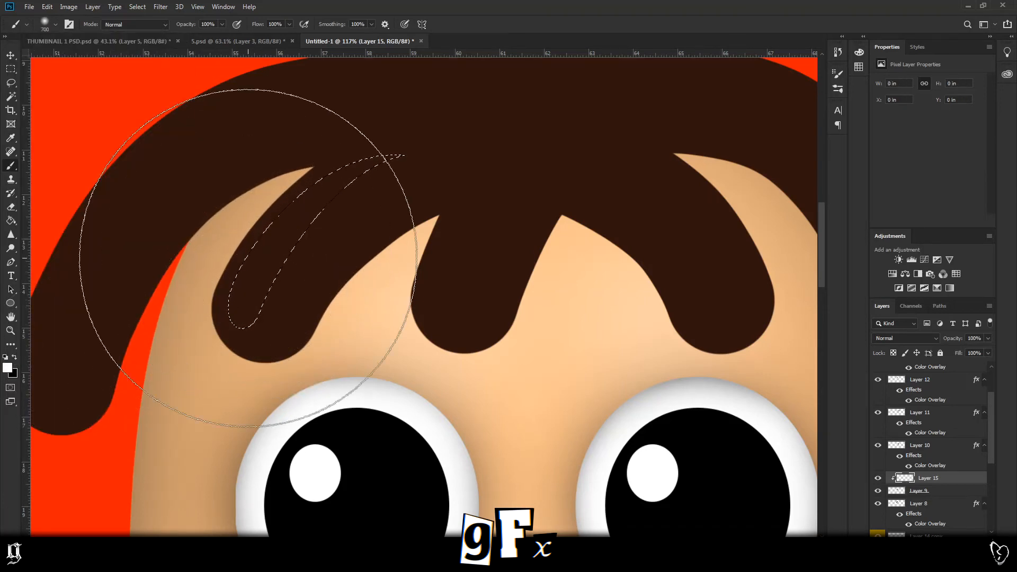
click(239, 257)
key(ctrl+z)
click(159, 221)
key(ctrl+d)
scroll(199, 232, down, 7)
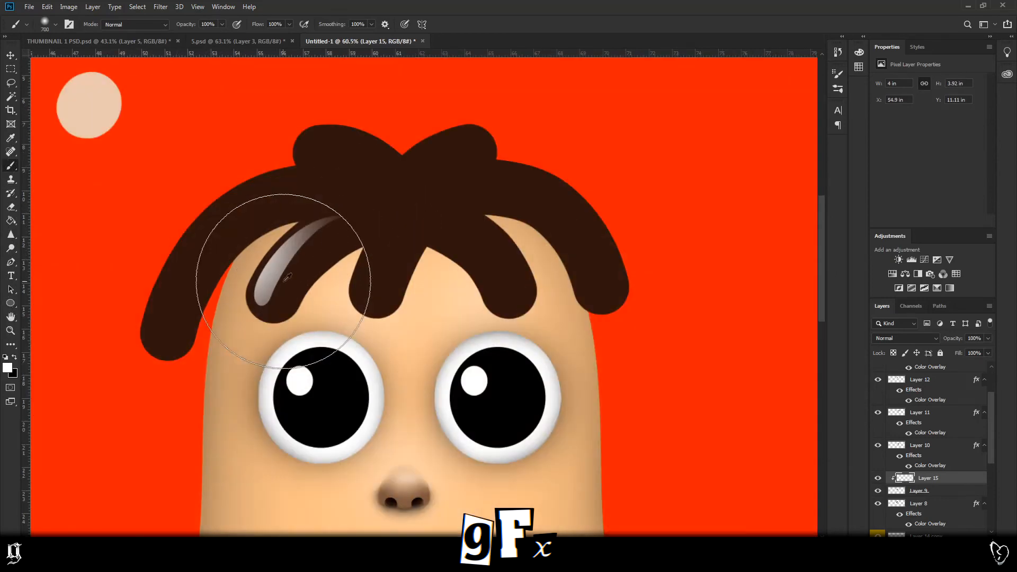
Set the dreadlock highlight layer's blend mode to Overlay
scroll(223, 278, up, 6)
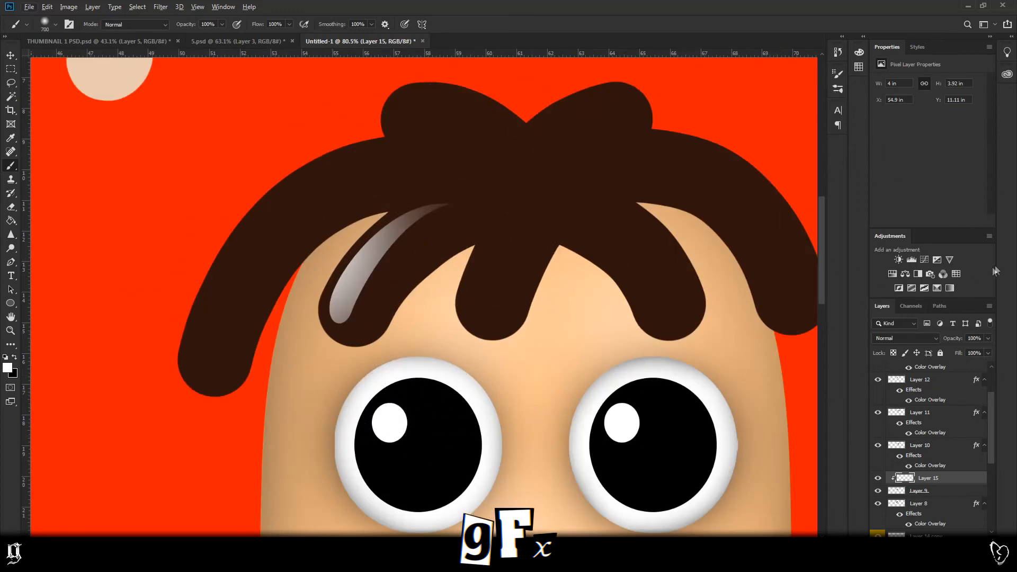
mouse_move(979, 350)
mouse_down()
mouse_move(956, 349)
mouse_move(1014, 348)
mouse_up()
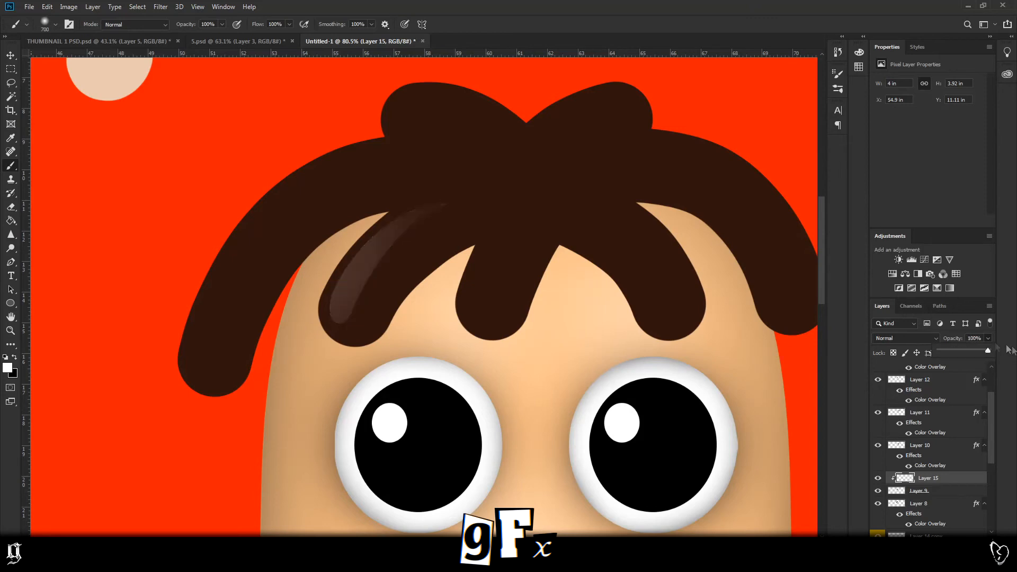
click(892, 341)
click(901, 414)
key(v)
scroll(376, 271, up, 5)
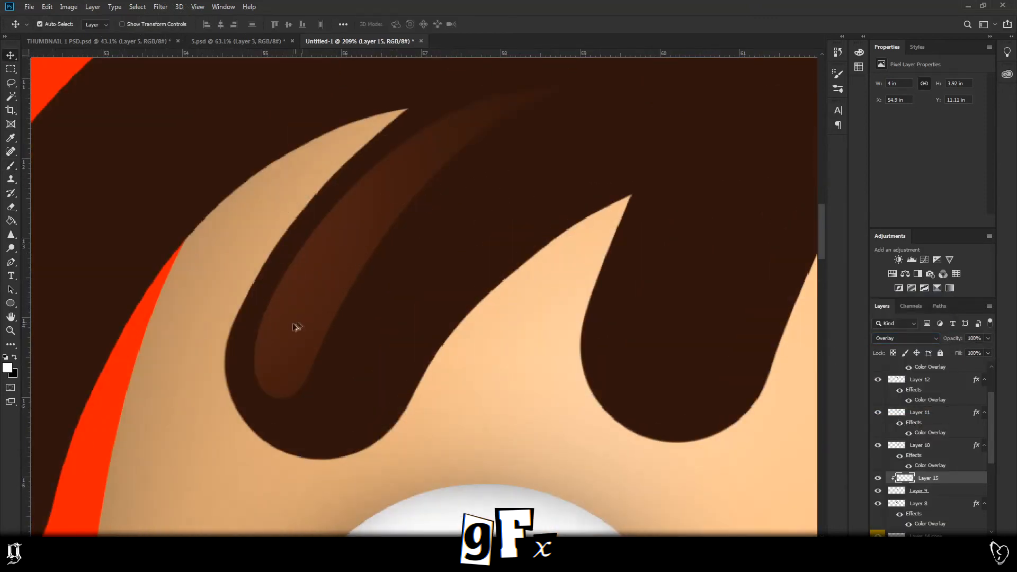
scroll(307, 322, down, 7)
scroll(220, 363, up, 3)
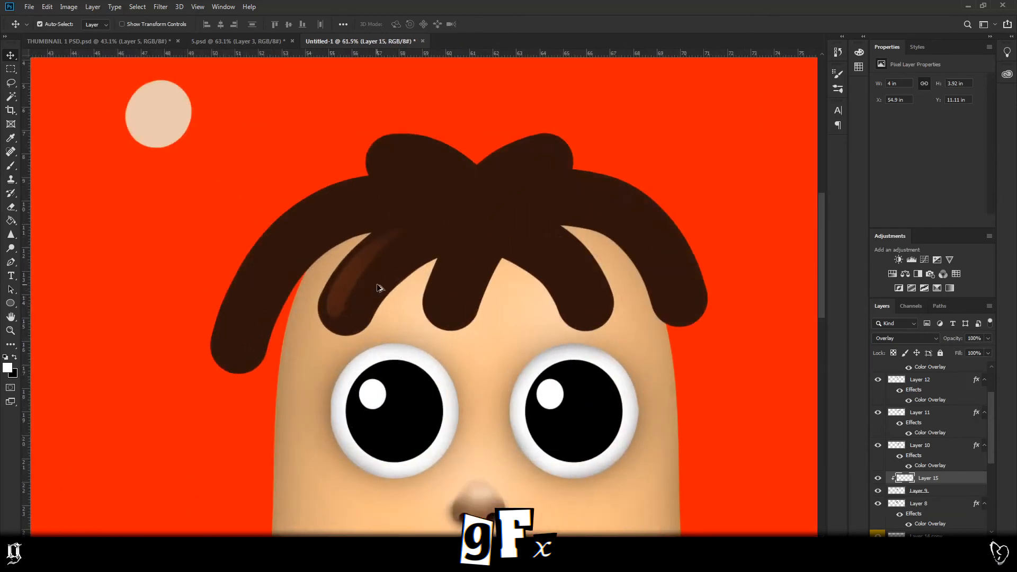
Duplicate the highlight, place the copy at the top of the layer stack, and fit it mirrored and rotated onto the inner right dreadlock
scroll(378, 289, up, 2)
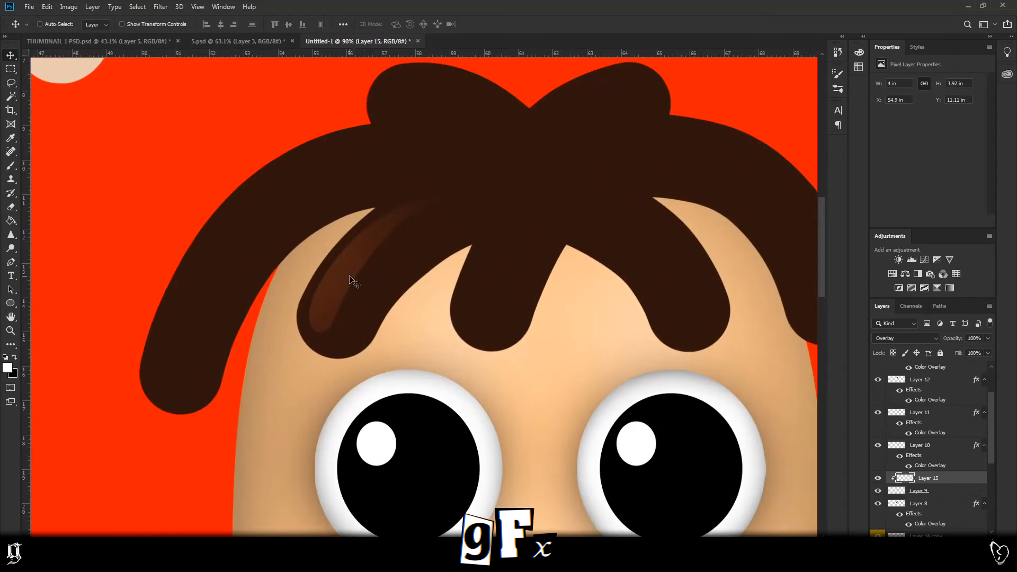
key(ctrl+j)
drag(344, 286, 704, 274)
drag(926, 478, 928, 366)
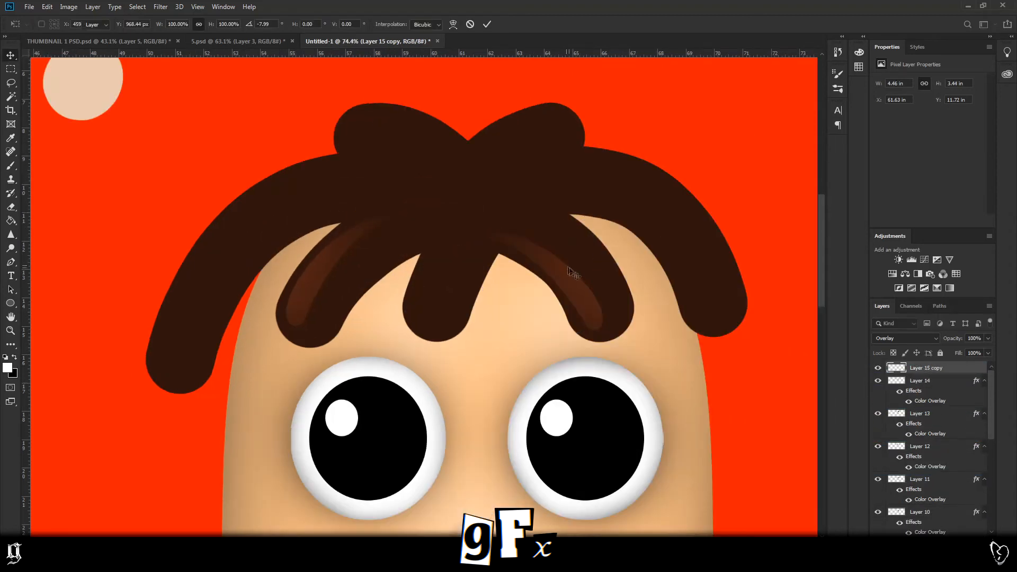
key(Return)
drag(576, 281, 581, 274)
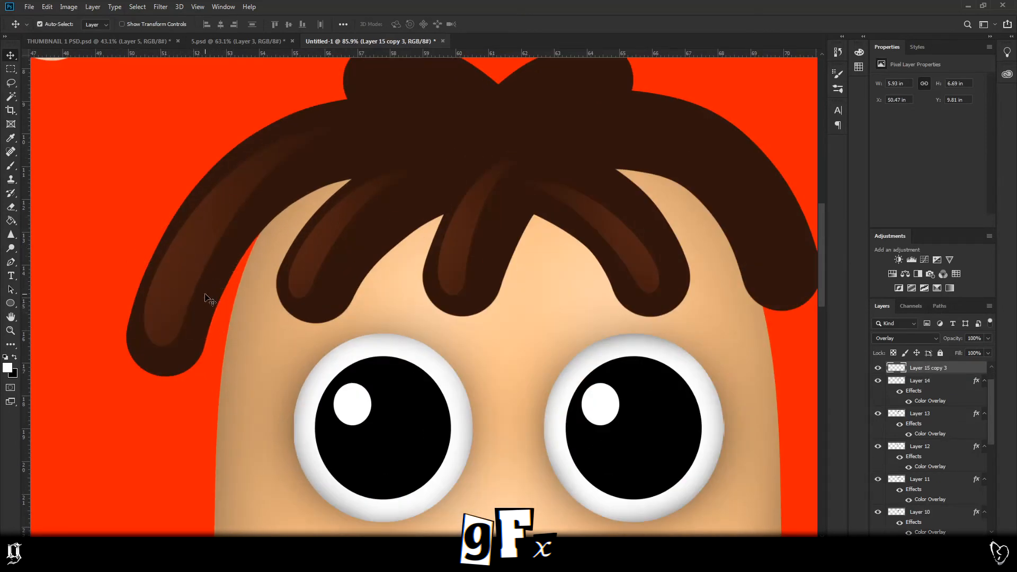
Add a new layer above the outer left dreadlock's layer and clip it to that dreadlock
click(208, 299)
click(959, 541)
right_click(934, 512)
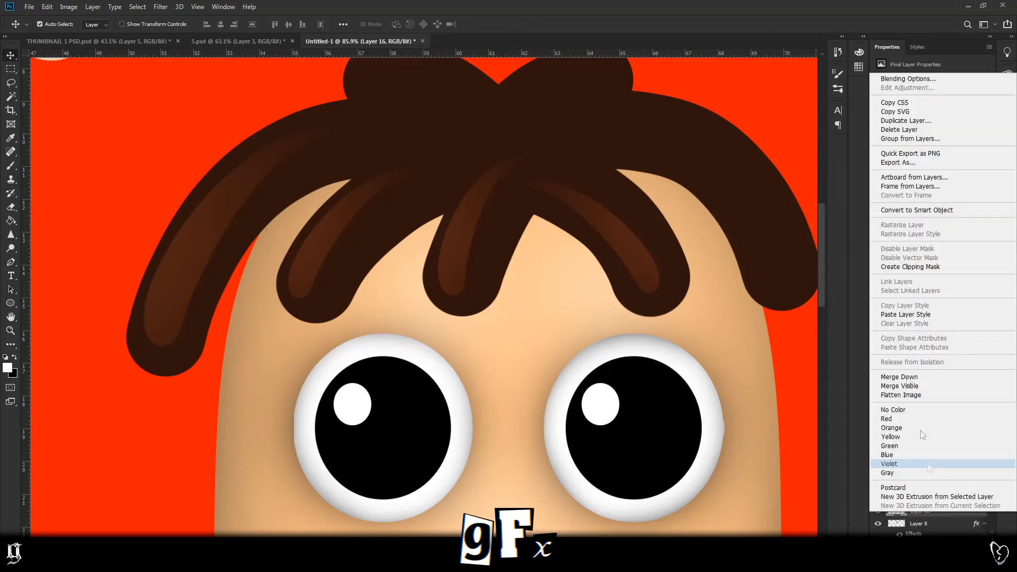
click(904, 269)
Shade the inner edge of the outer left dreadlock with a soft black 300 px brush, undoing the stroke that is too strong
key(b)
scroll(424, 297, up, 2)
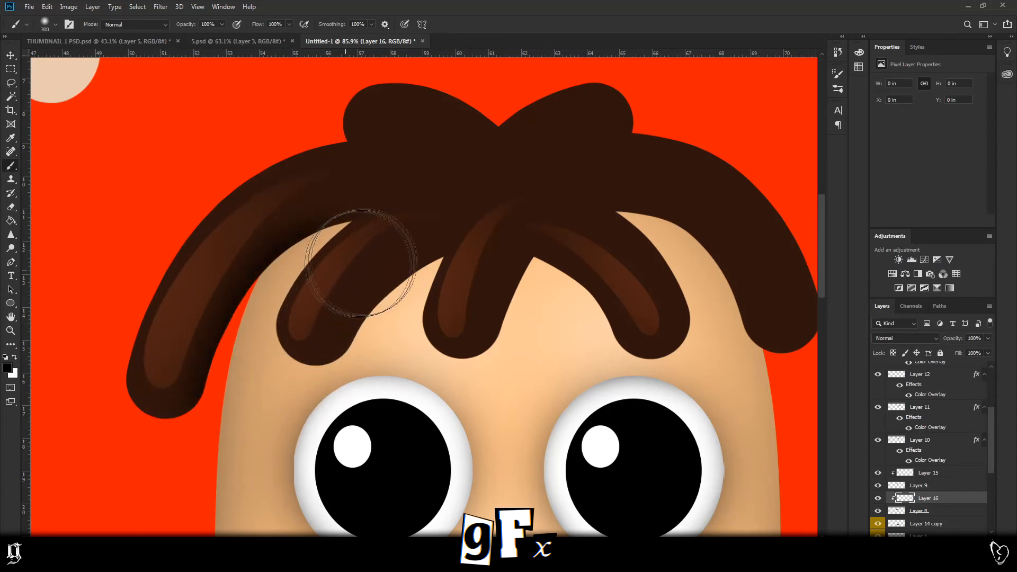
drag(352, 261, 392, 239)
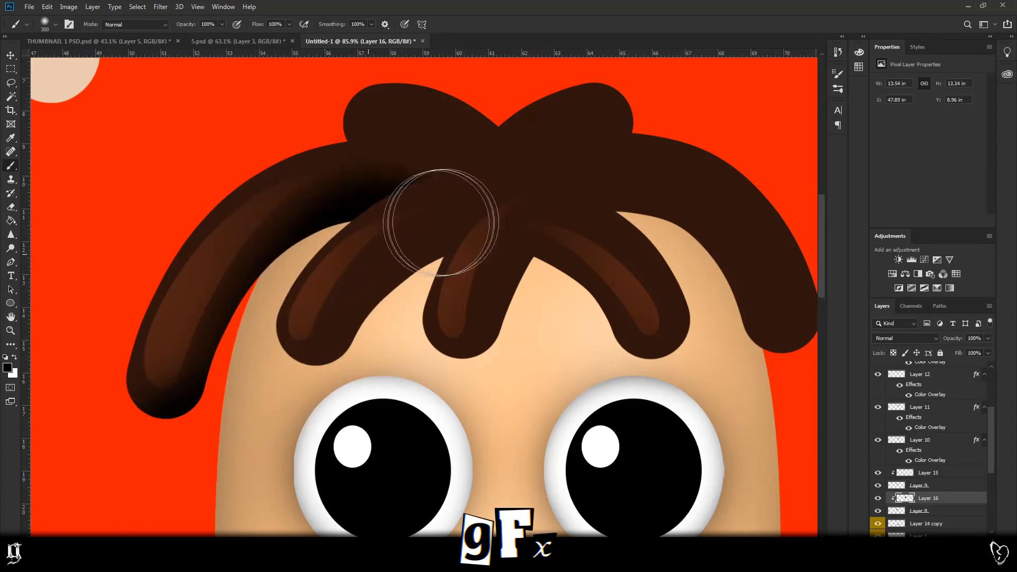
key(ctrl+z)
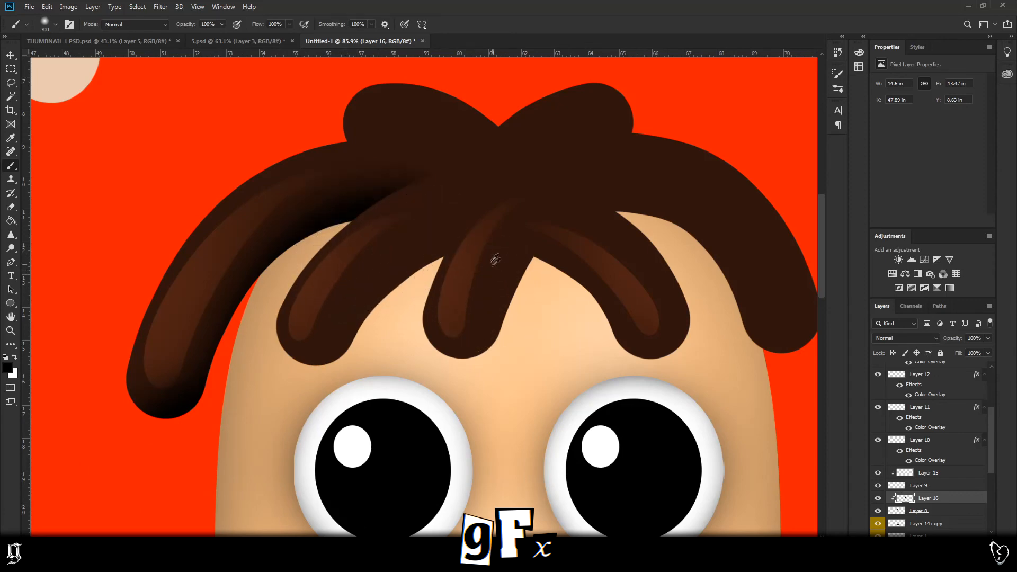
scroll(454, 213, up, 10)
scroll(395, 230, up, 1)
scroll(390, 228, down, 8)
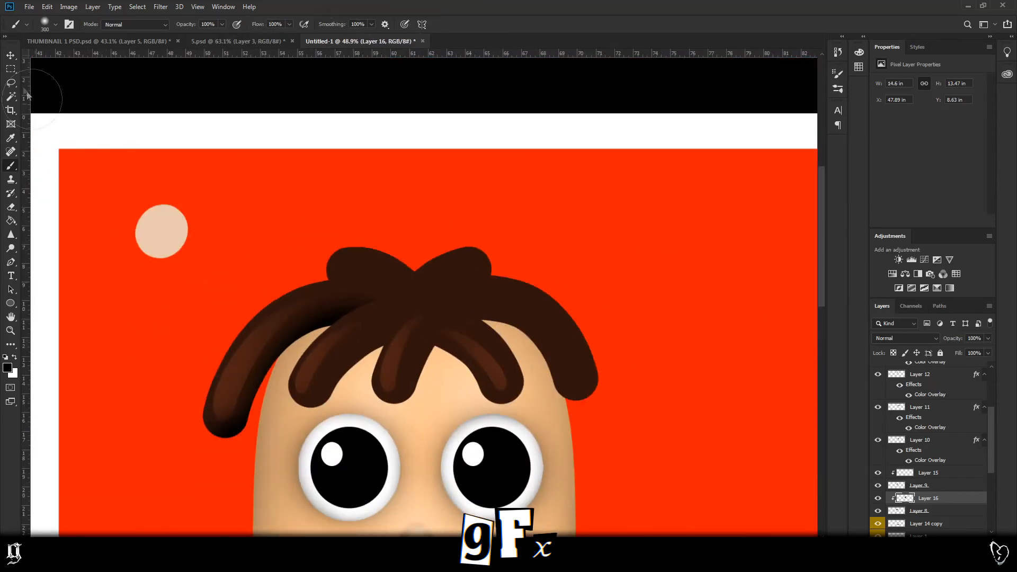
click(11, 55)
scroll(401, 404, up, 6)
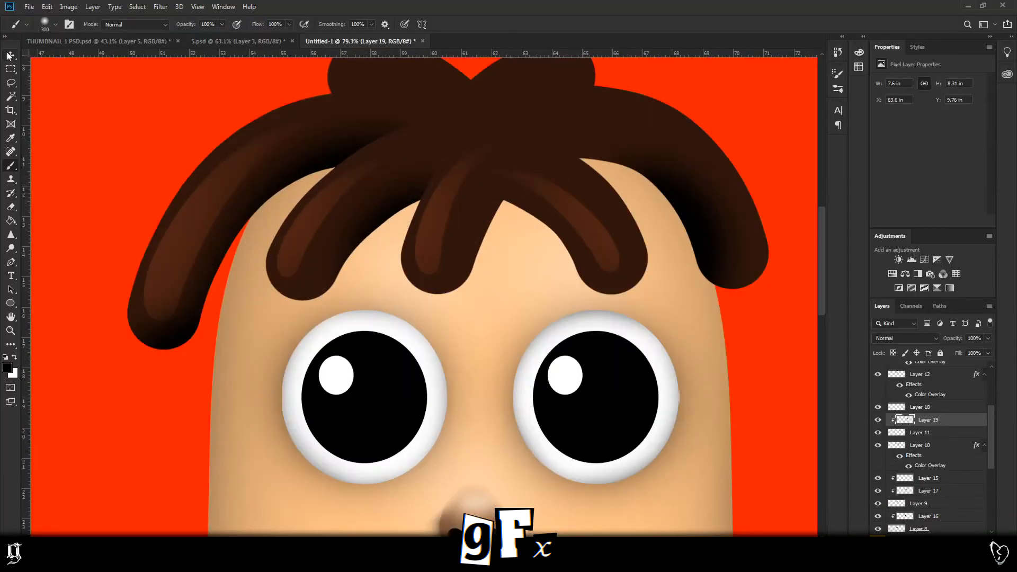
Add another clipped layer directly above the outer left dreadlock's base layer for colouring its tip
click(11, 55)
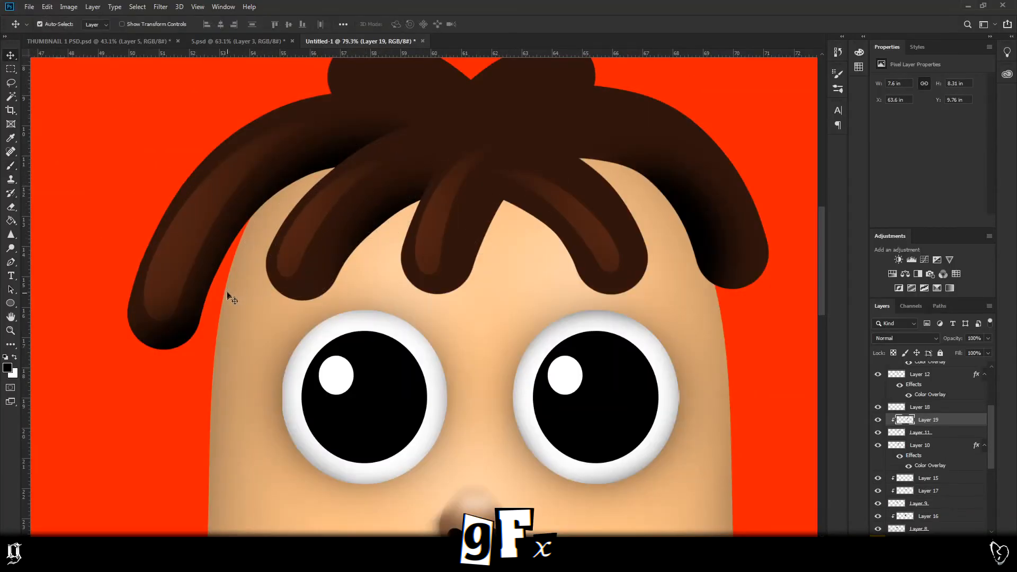
click(222, 159)
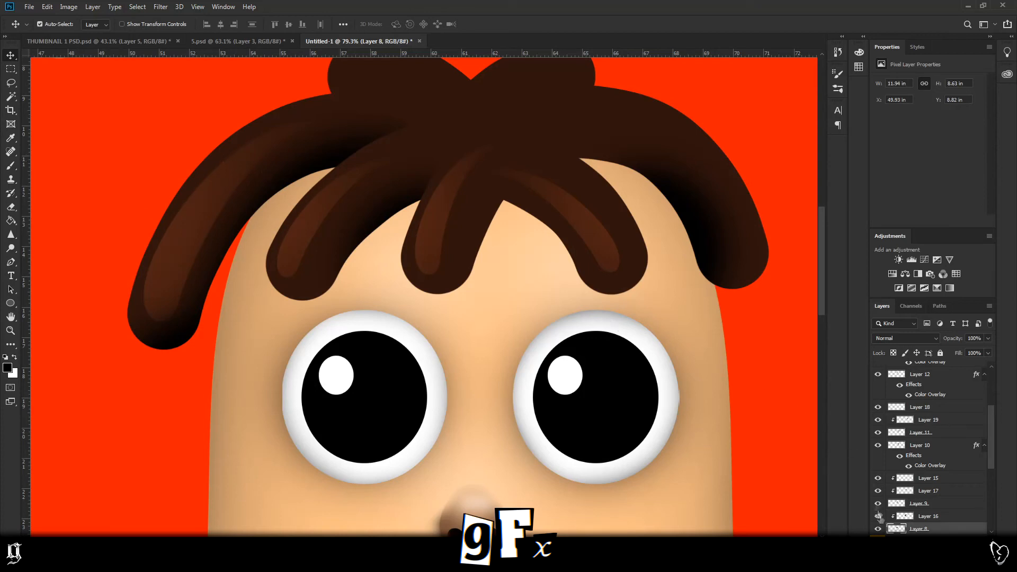
click(959, 541)
key(b)
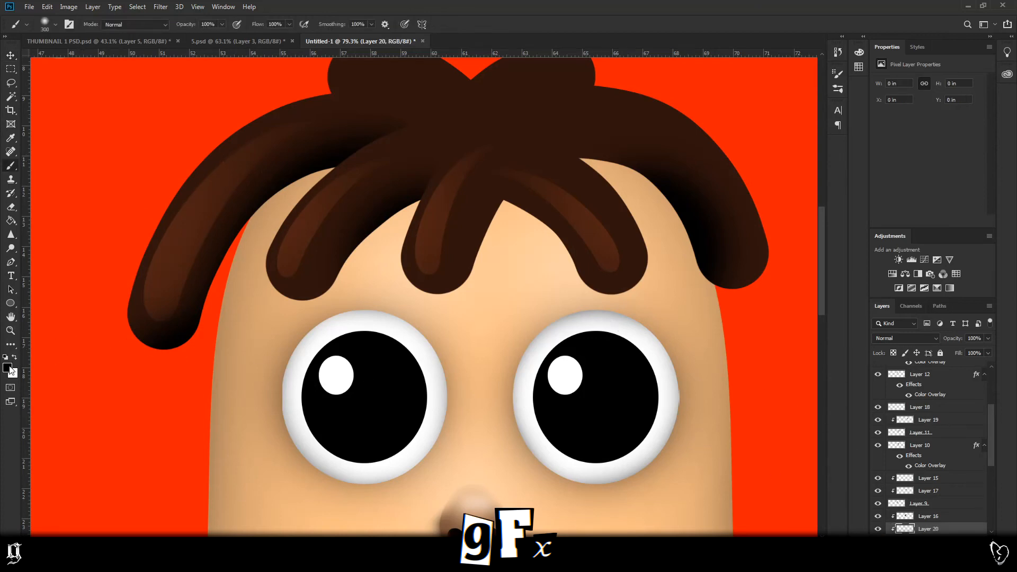
Outline the lower end of the outer left dreadlock with the Lasso, paint it golden orange, and clear the selection
click(10, 82)
mouse_move(228, 253)
mouse_down()
mouse_move(196, 216)
mouse_move(196, 185)
mouse_move(165, 181)
mouse_move(94, 271)
mouse_move(137, 416)
mouse_move(253, 316)
mouse_up()
click(7, 367)
drag(739, 479, 740, 489)
click(694, 383)
click(833, 363)
key(b)
mouse_move(183, 338)
mouse_down()
mouse_move(143, 233)
mouse_move(133, 280)
mouse_up()
key(ctrl+d)
scroll(194, 406, down, 1)
click(11, 56)
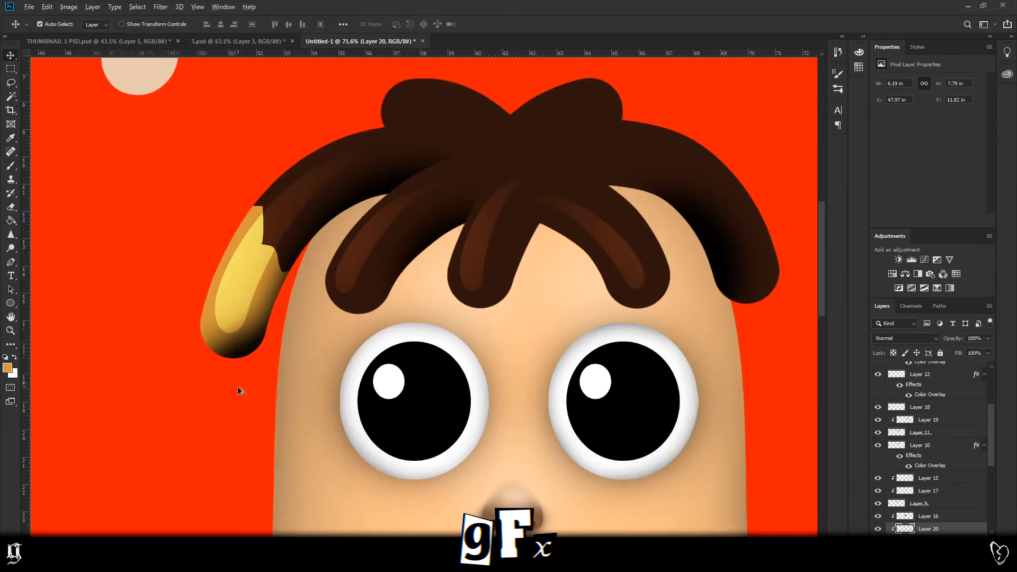
Move the black shading layer (Layer 16) below the golden tip layer (Layer 20)
scroll(243, 383, up, 3)
scroll(900, 483, down, 1)
drag(917, 490, 920, 507)
Move the black eyebrows from beside the artboard to above the eyes and place their layer beneath the dreadlock layers
scroll(269, 367, down, 8)
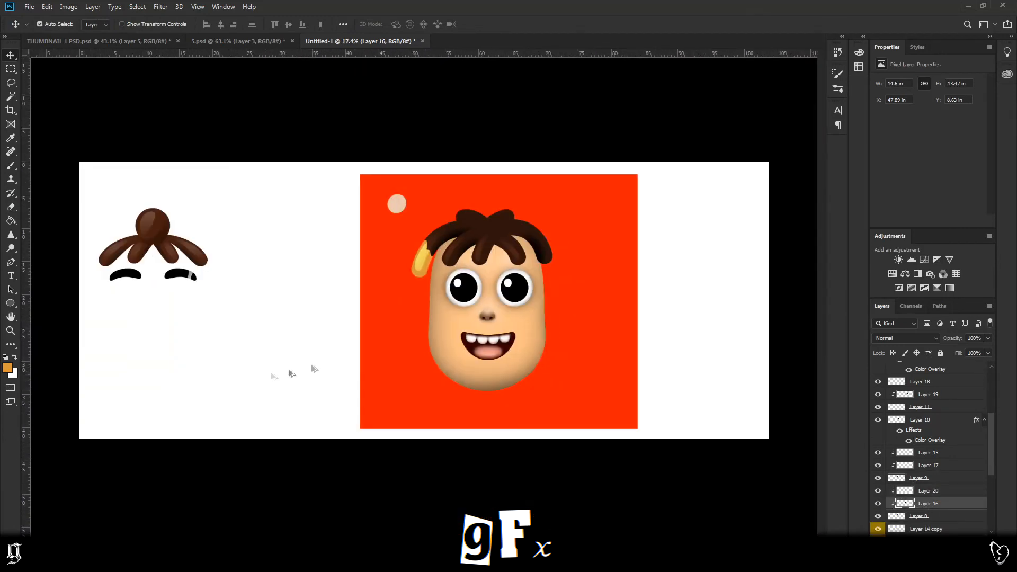
drag(203, 290, 506, 265)
scroll(485, 286, up, 2)
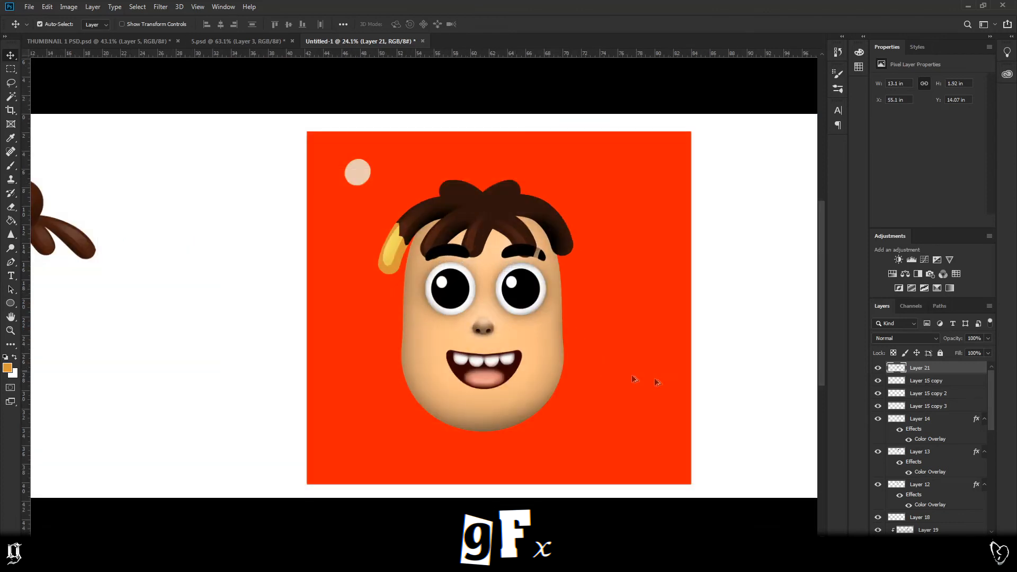
drag(922, 368, 933, 511)
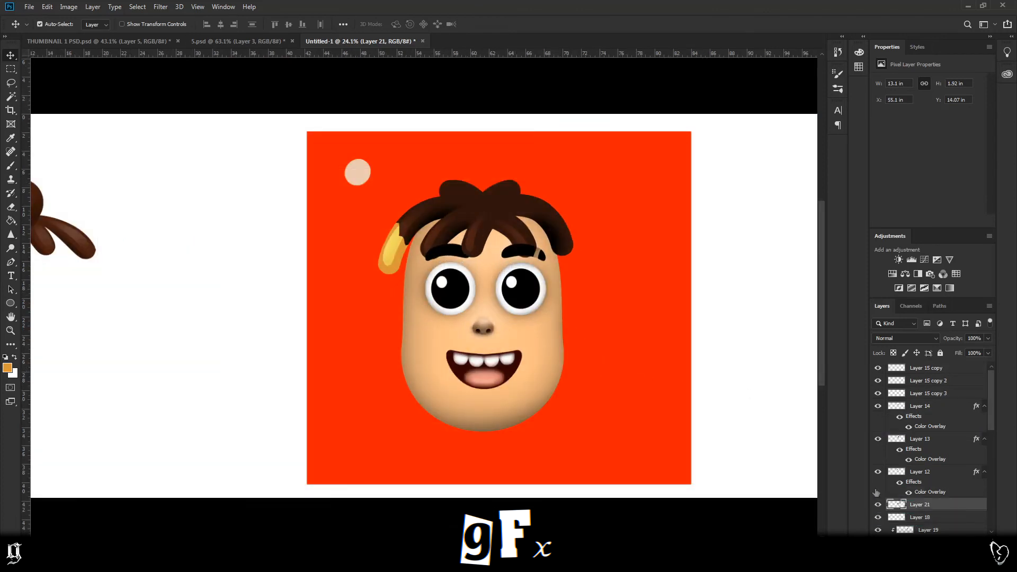
scroll(507, 258, up, 2)
scroll(506, 258, up, 5)
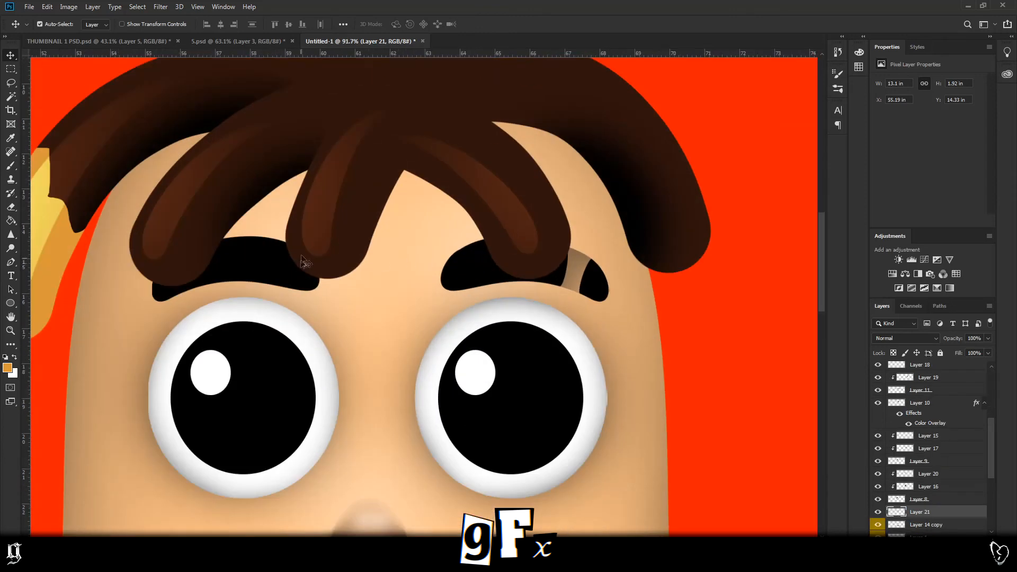
Draw a narrow curved strip path across the inner part of the right eyebrow and convert it to a selection
scroll(631, 286, up, 3)
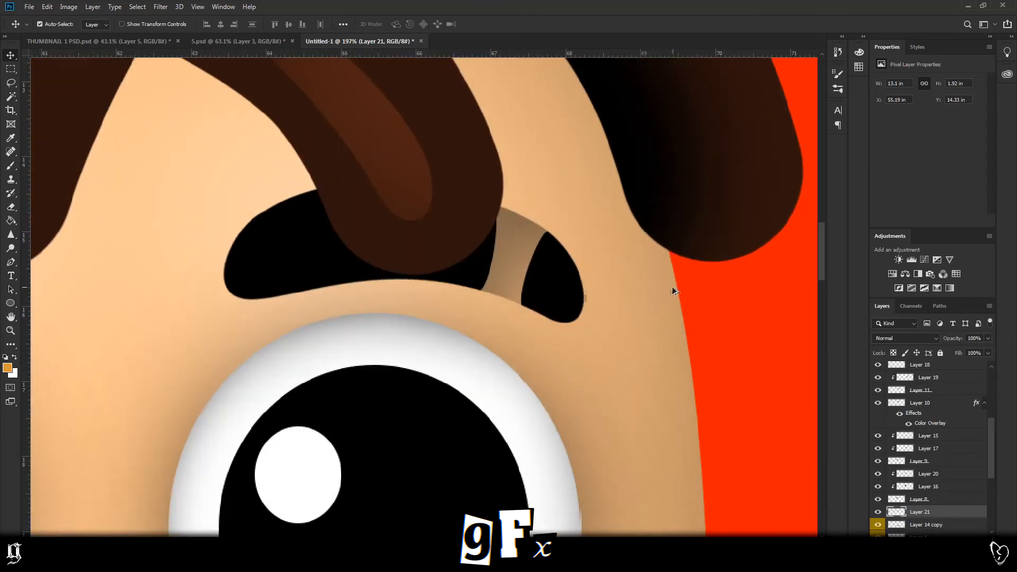
click(11, 262)
drag(281, 298, 295, 285)
mouse_move(263, 201)
mouse_down()
mouse_move(252, 195)
mouse_move(306, 212)
mouse_up()
drag(335, 290, 346, 298)
right_click(387, 271)
click(418, 313)
key(Return)
Try erasing the selected strip of the right eyebrow with a soft 275 px eraser, and undo the erasure
key(e)
click(54, 25)
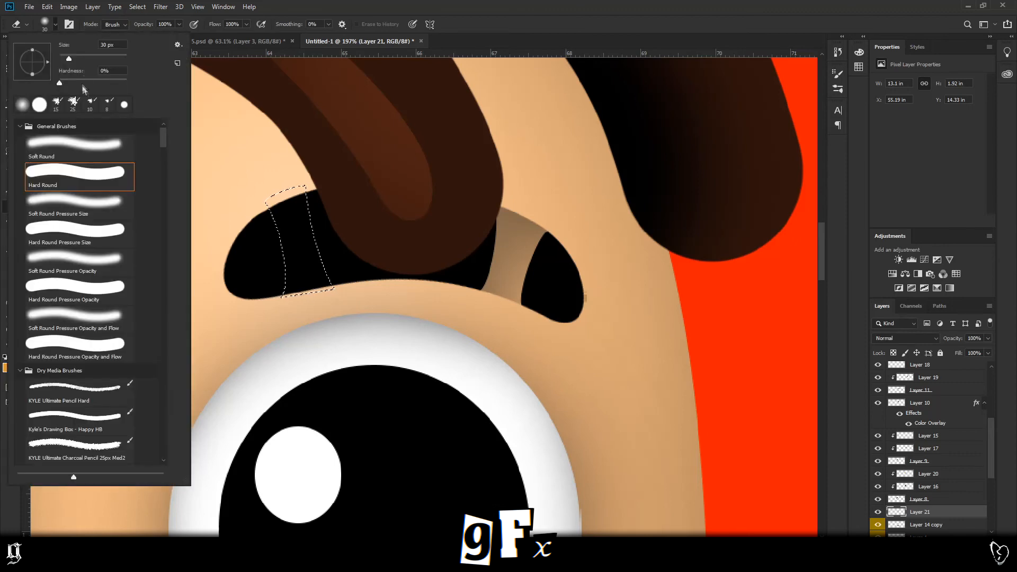
drag(110, 59, 114, 60)
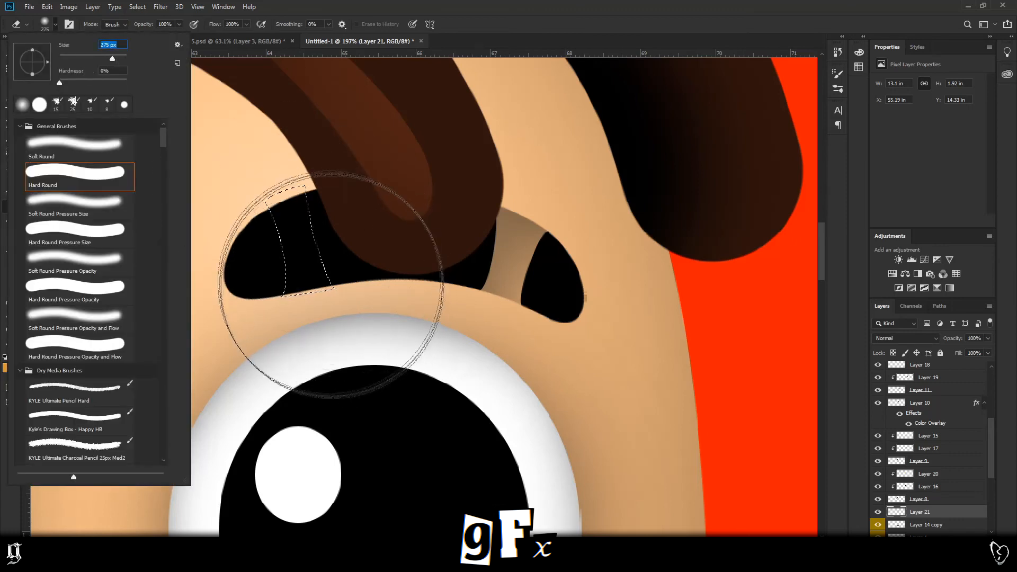
click(323, 277)
key(ctrl+z)
drag(339, 313, 295, 261)
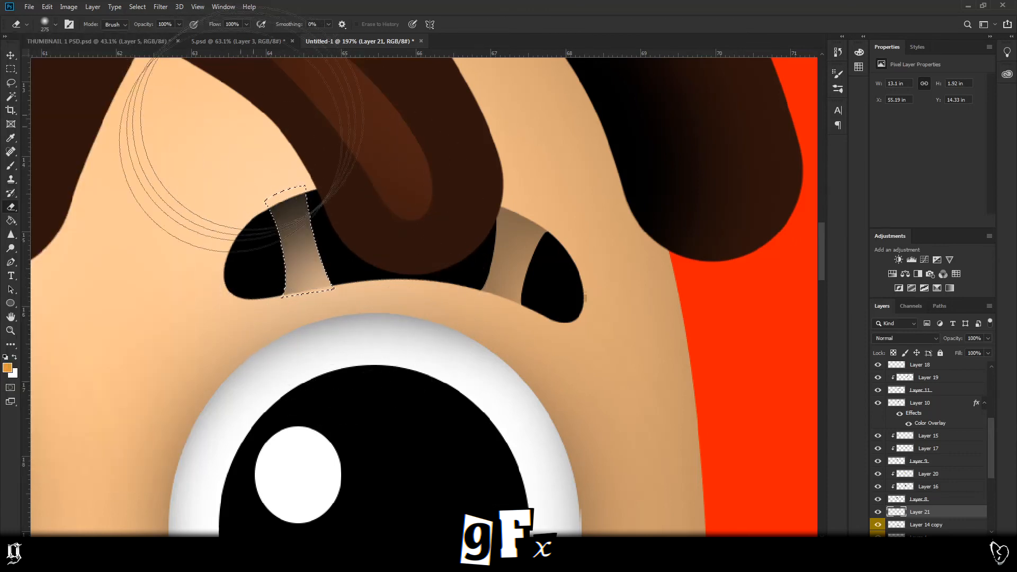
key(ctrl+d)
key(ctrl+z)
key(ctrl+z)
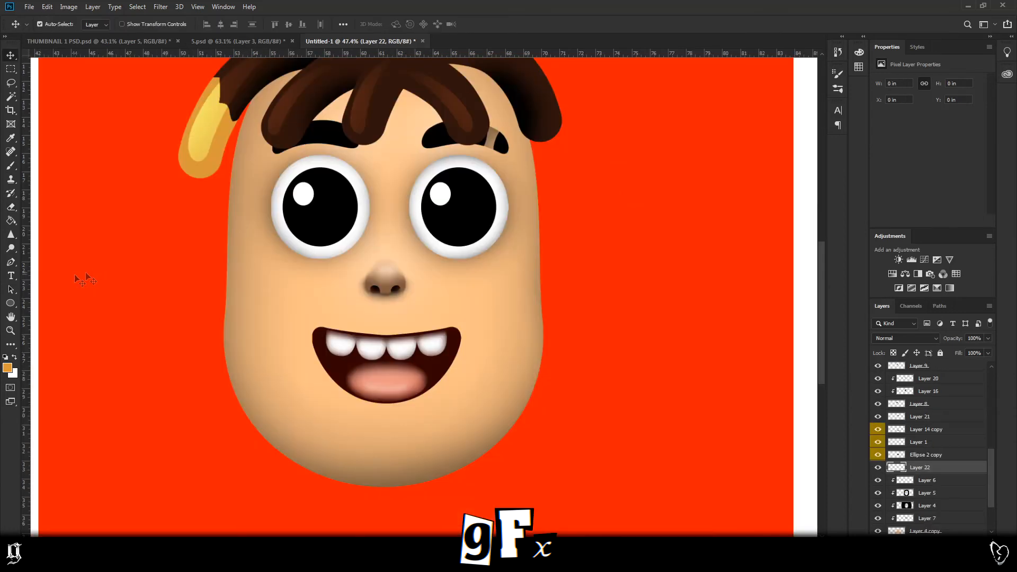
Draw a closed ear-shaped path about 2.2 by 5.1 in against the head's left side and convert it to a selection
key(v)
scroll(233, 264, up, 1)
key(ctrl+z)
drag(240, 224, 229, 213)
drag(193, 237, 192, 259)
drag(190, 297, 250, 265)
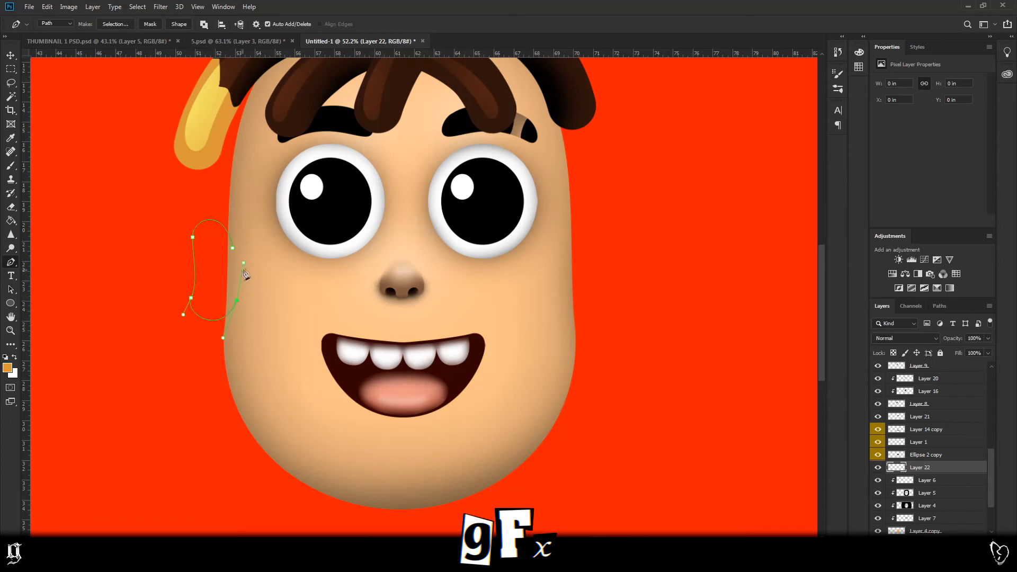
drag(239, 301, 231, 300)
click(233, 247)
right_click(266, 236)
click(317, 280)
key(Return)
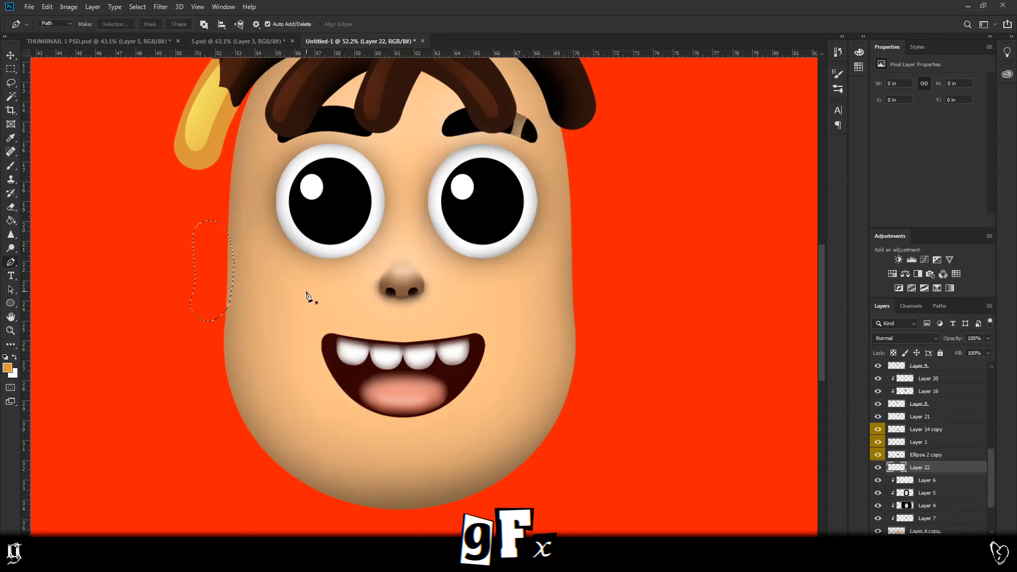
Sample the light skin tone from the cheek, fill the ear selection with it using the brush, and deselect
key(b)
alt+click(313, 291)
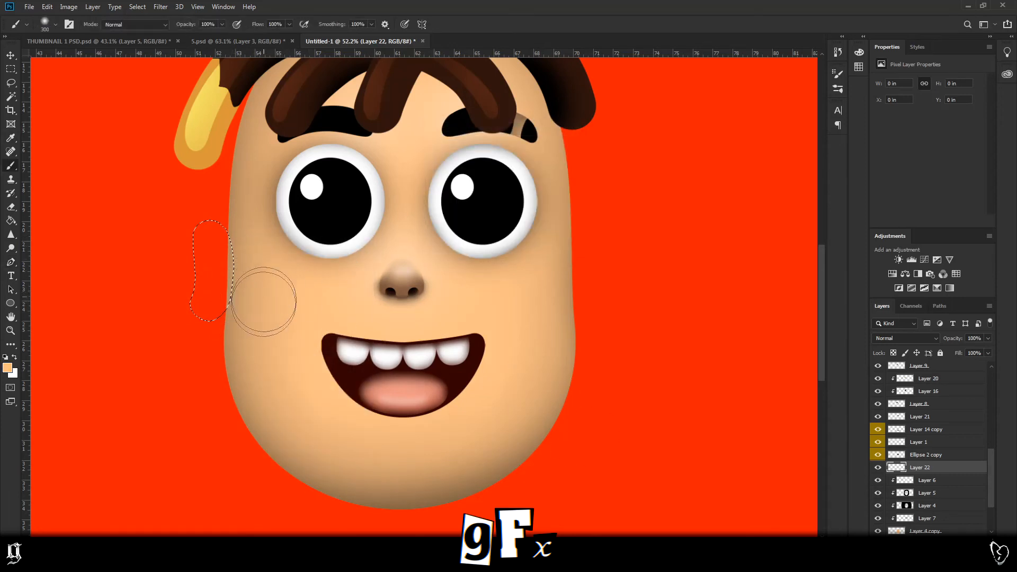
drag(261, 297, 223, 335)
key(ctrl+d)
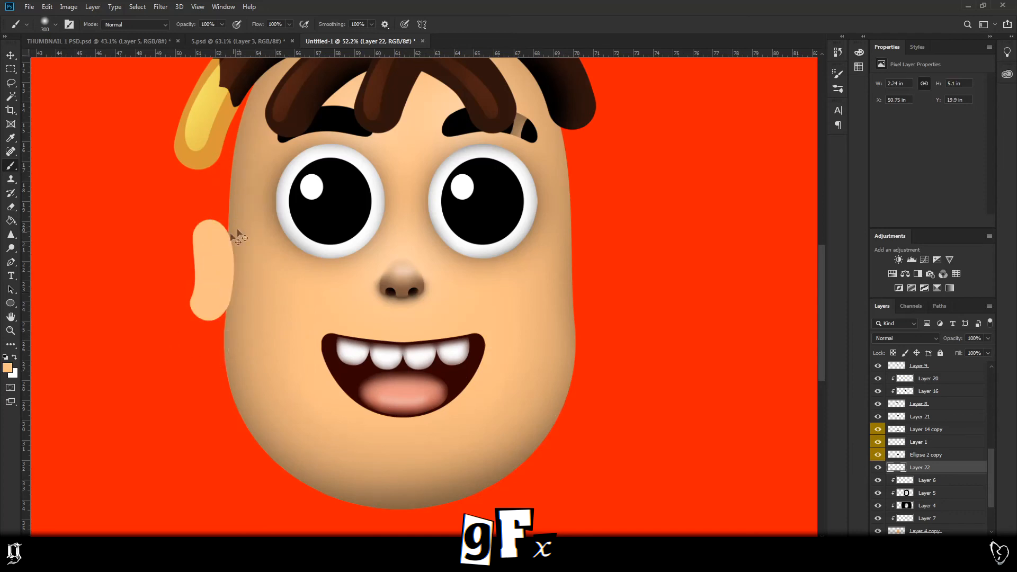
On a new layer clipped to the ear, draw a curved inner-ear path about 1.6 by 3.1 in and convert it to a selection
click(12, 261)
scroll(193, 293, up, 3)
key(ctrl+shift+alt+n)
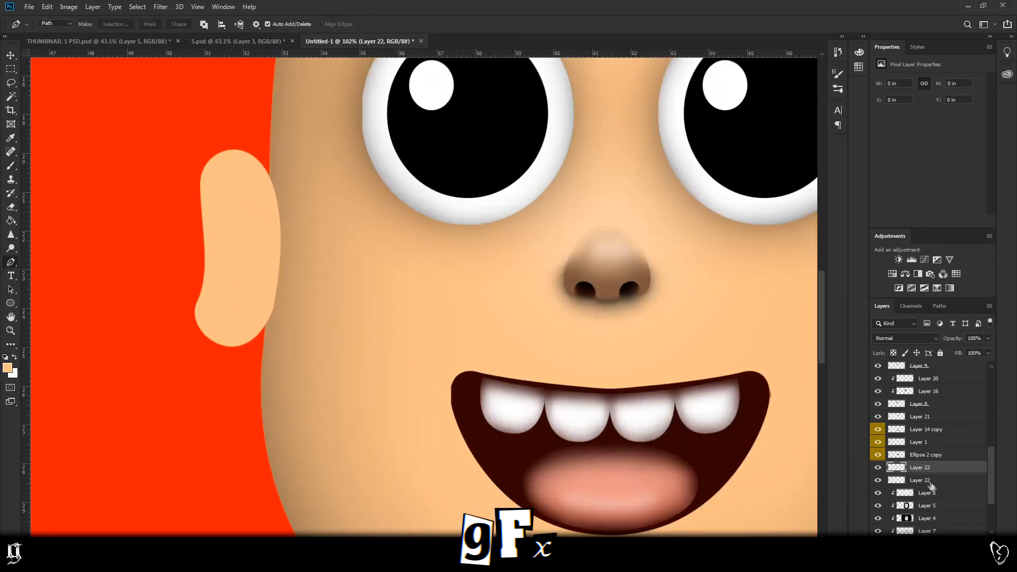
right_click(921, 467)
click(903, 220)
click(279, 286)
drag(242, 308, 235, 310)
drag(256, 256, 249, 237)
drag(233, 189, 249, 177)
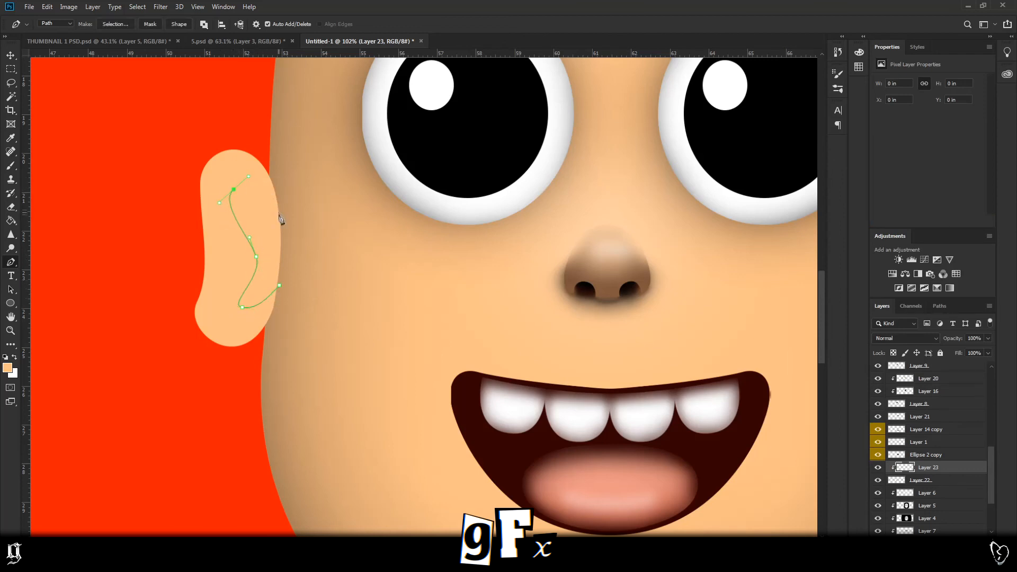
right_click(294, 272)
click(346, 326)
key(Return)
Shade the inner-ear selection with a soft black 1100 px brush, deselect, and lower the layer's opacity to 50%
key(b)
click(5, 358)
key(bracketright)
key(bracketright)
key(bracketright)
key(bracketright)
key(bracketright)
key(bracketright)
key(bracketright)
key(bracketright)
click(370, 306)
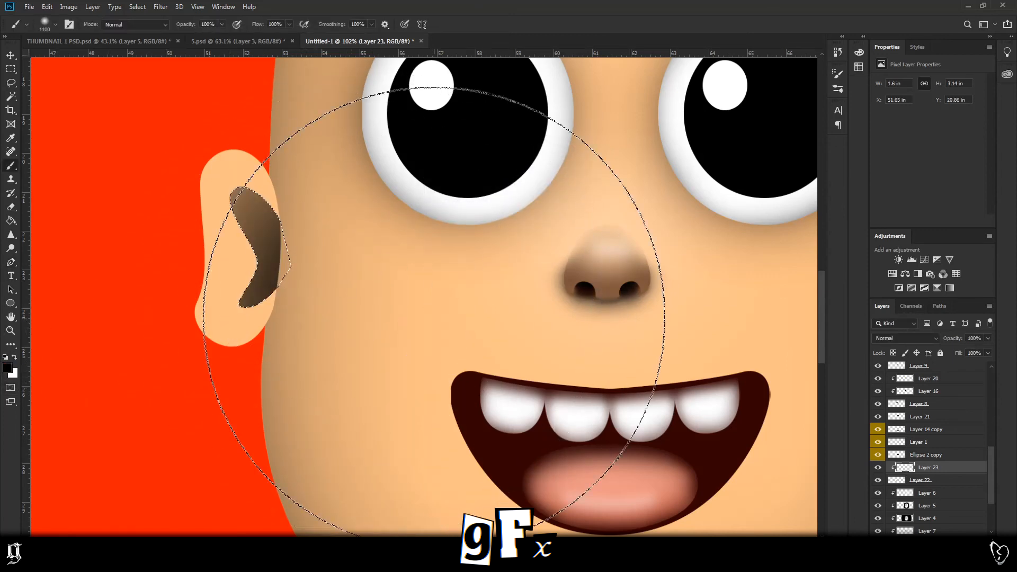
key(ctrl+d)
drag(968, 351, 964, 351)
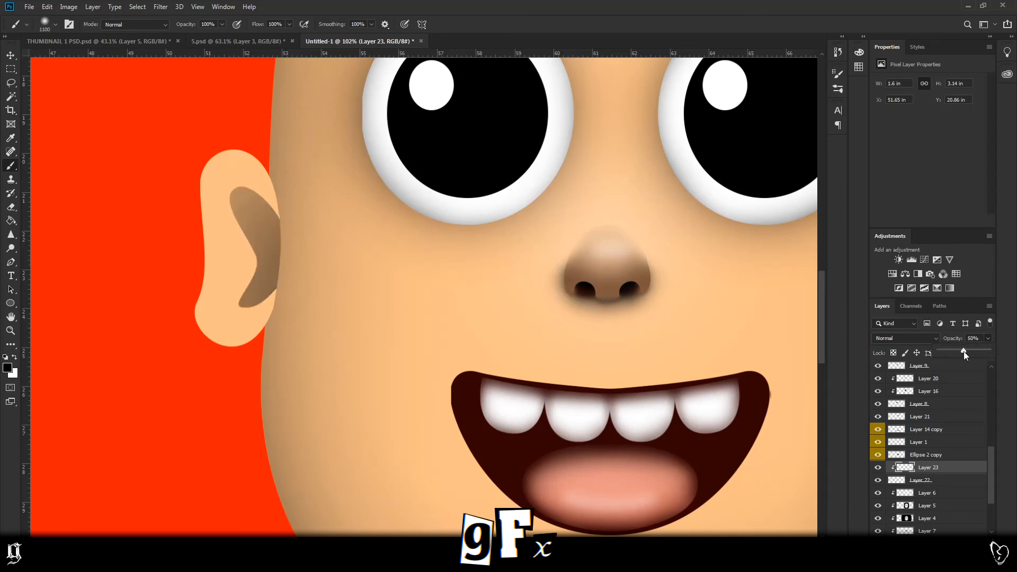
On another new layer clipped to the ear, brush soft black shading along the ear's edge next to the head
scroll(405, 381, down, 2)
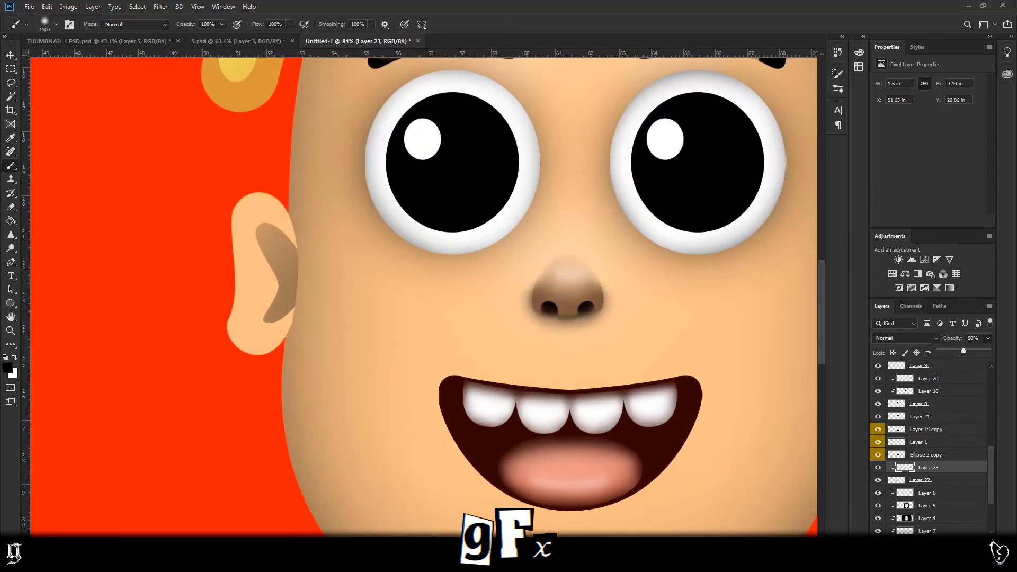
key(ctrl+shift+alt+n)
right_click(926, 467)
click(910, 220)
key(bracketleft)
key(bracketleft)
key(bracketleft)
key(bracketleft)
key(bracketleft)
key(bracketleft)
key(bracketleft)
mouse_move(369, 351)
mouse_down()
mouse_move(381, 166)
mouse_move(388, 182)
mouse_up()
key(ctrl+z)
mouse_move(366, 343)
mouse_down()
mouse_move(388, 211)
mouse_move(382, 97)
mouse_up()
Brush a soft white highlight onto the top of the ear at 400 px and lower the shading layer's opacity to 43%
key(bracketleft)
key(bracketleft)
key(bracketleft)
key(bracketleft)
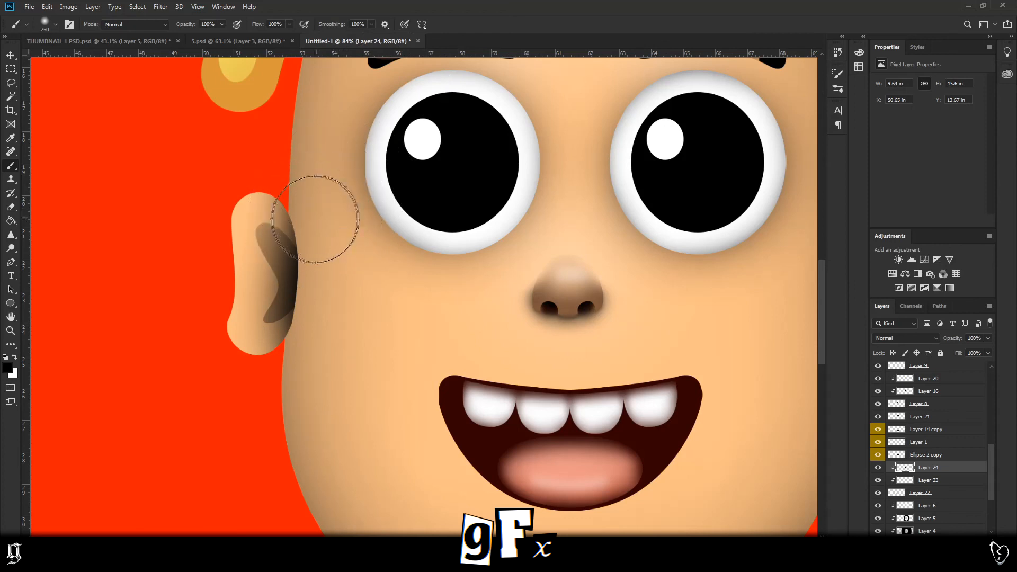
click(15, 358)
key(bracketright)
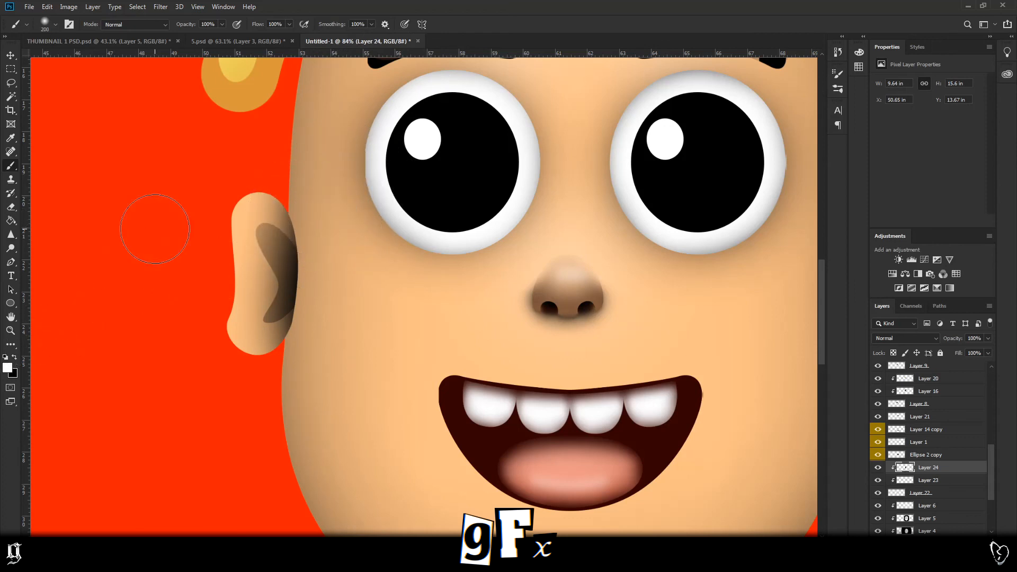
key(bracketright)
scroll(172, 192, up, 2)
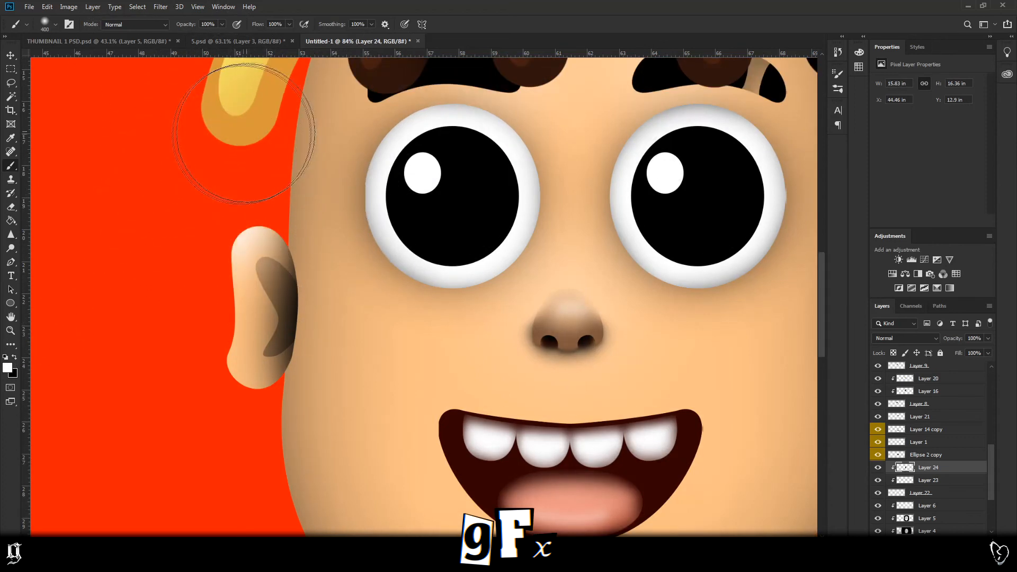
drag(984, 347, 961, 352)
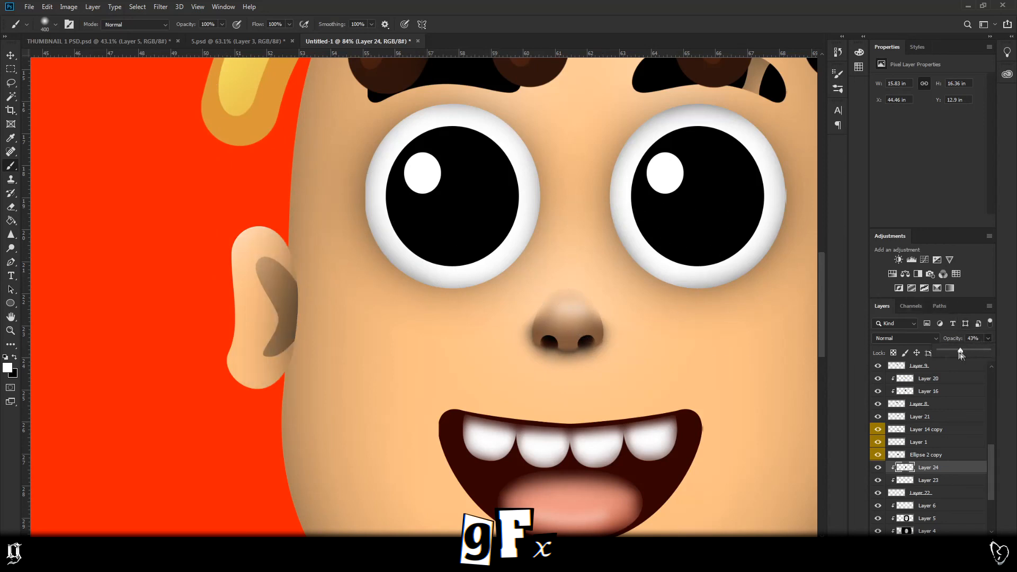
Examine the whole face with its new ear, both zoomed out and up close
click(10, 55)
scroll(473, 215, down, 6)
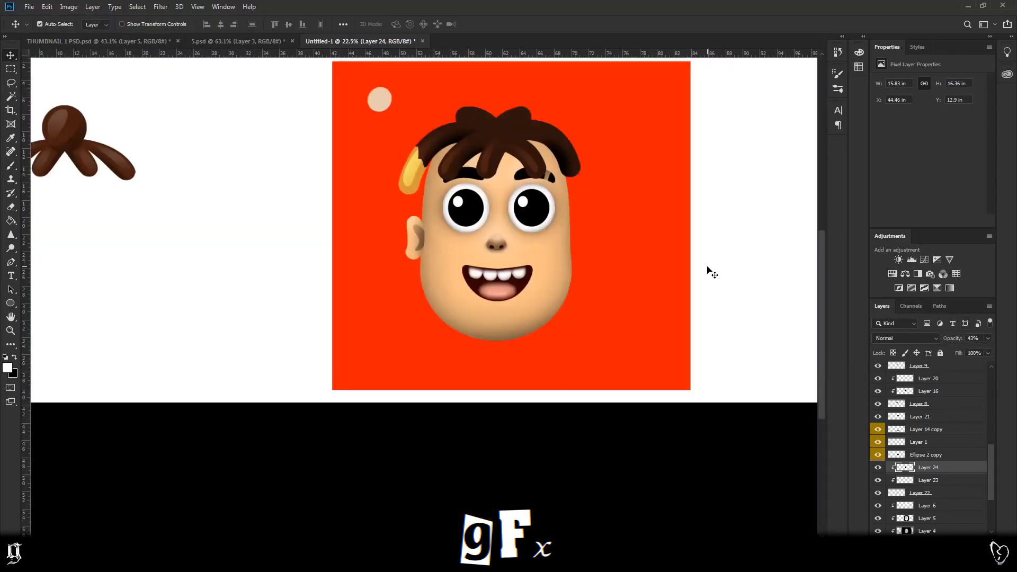
scroll(570, 215, up, 2)
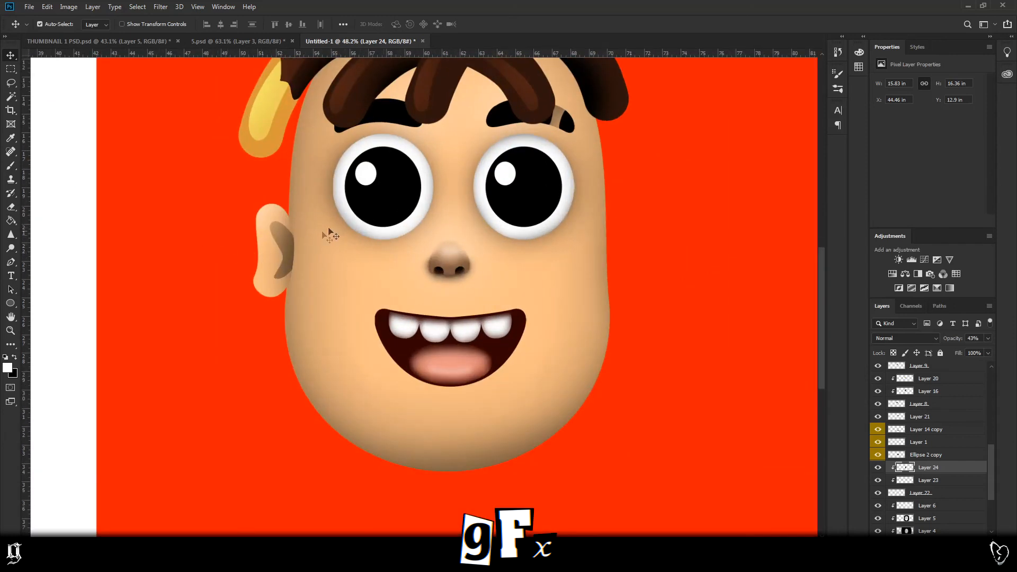
scroll(703, 283, up, 1)
scroll(516, 290, up, 2)
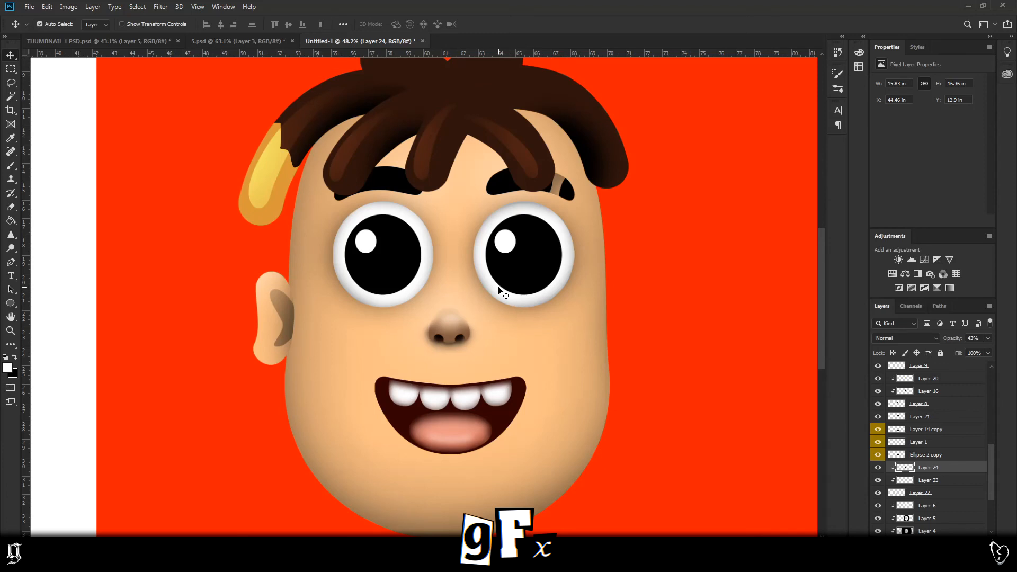
scroll(498, 289, down, 3)
scroll(491, 441, up, 1)
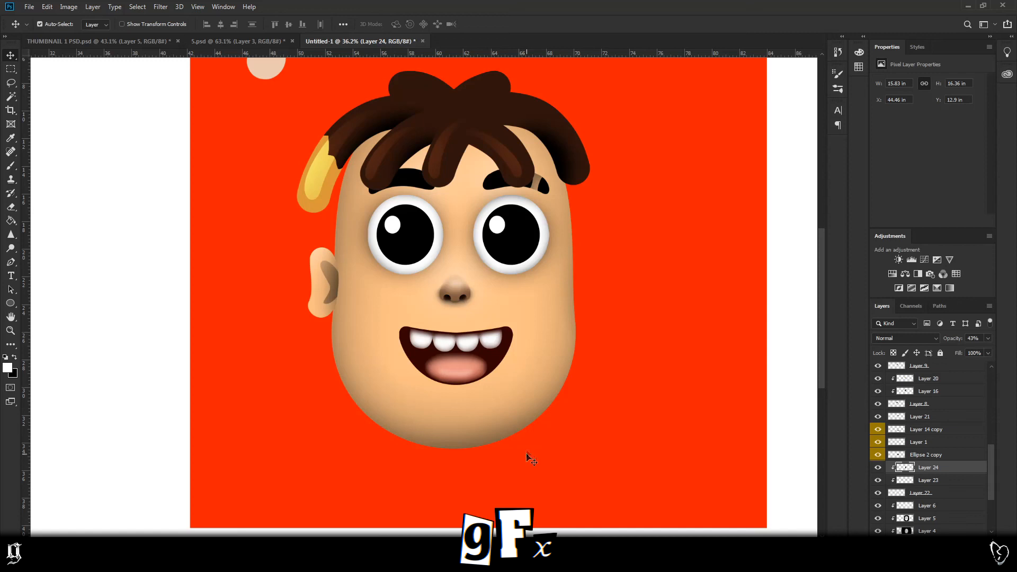
scroll(531, 460, up, 2)
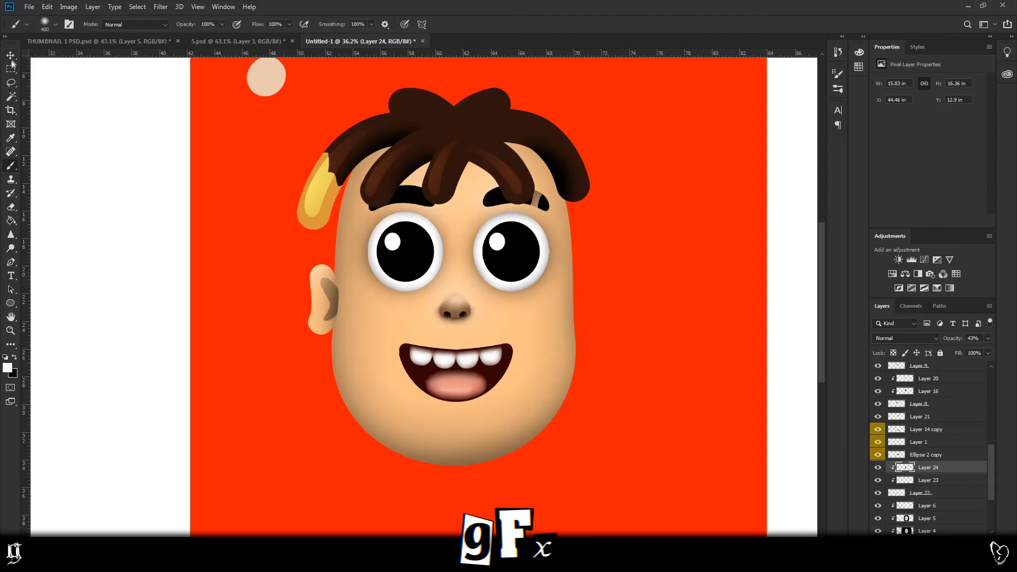
On a new layer clipped to the head, paint soft red blush on both cheeks at 400 px and lower its opacity to 28%
key(ctrl+shift+alt+n)
key(ctrl+alt+g)
key(b)
drag(532, 350, 538, 350)
drag(381, 349, 395, 350)
click(988, 338)
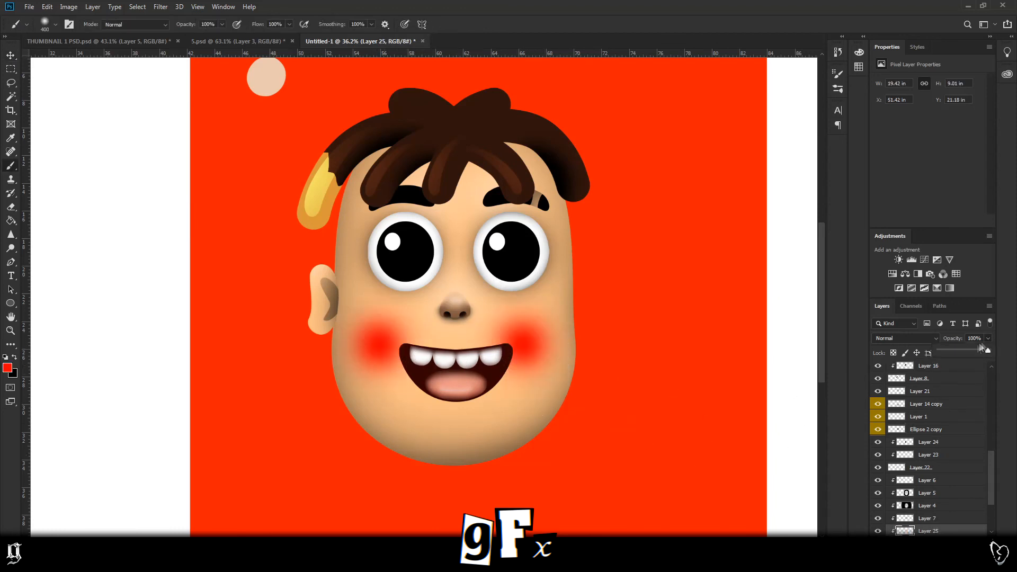
drag(984, 350, 952, 350)
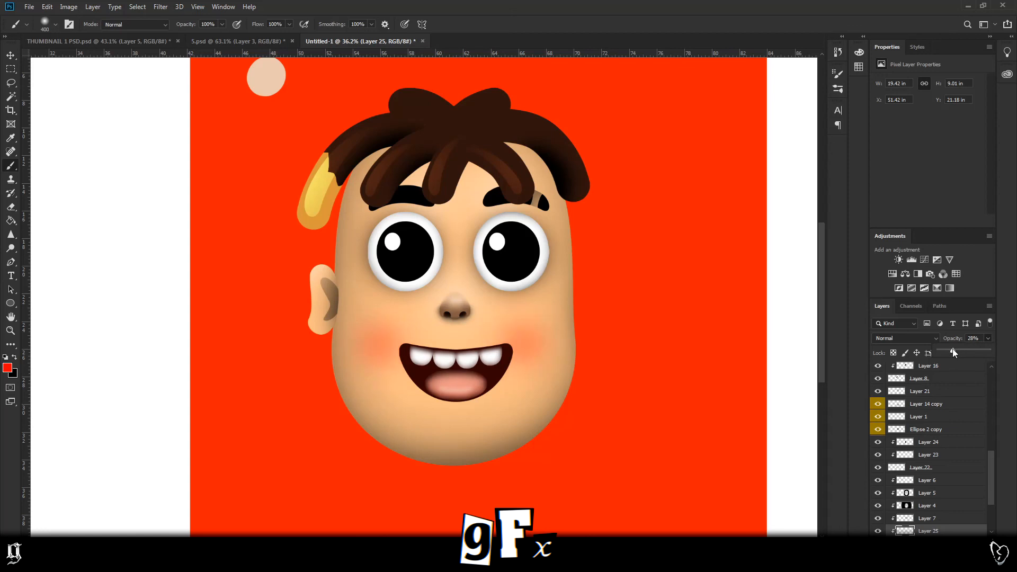
On a new clipped layer, paint soft white highlights over both blushed cheeks, then set the layer to Overlay at 50% opacity
key(ctrl+shift+alt+n)
key(d)
key(x)
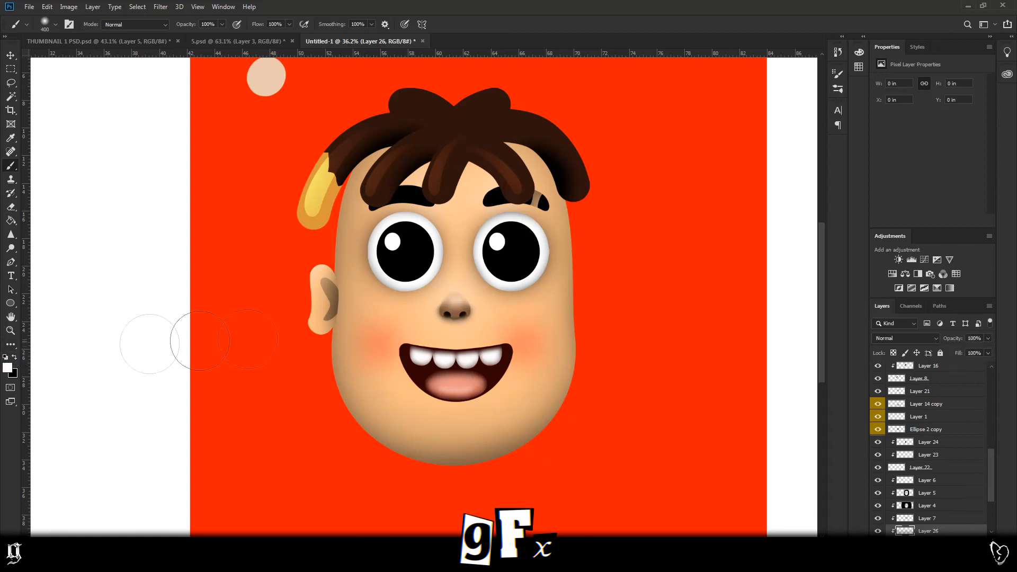
drag(374, 329, 384, 331)
drag(522, 324, 527, 331)
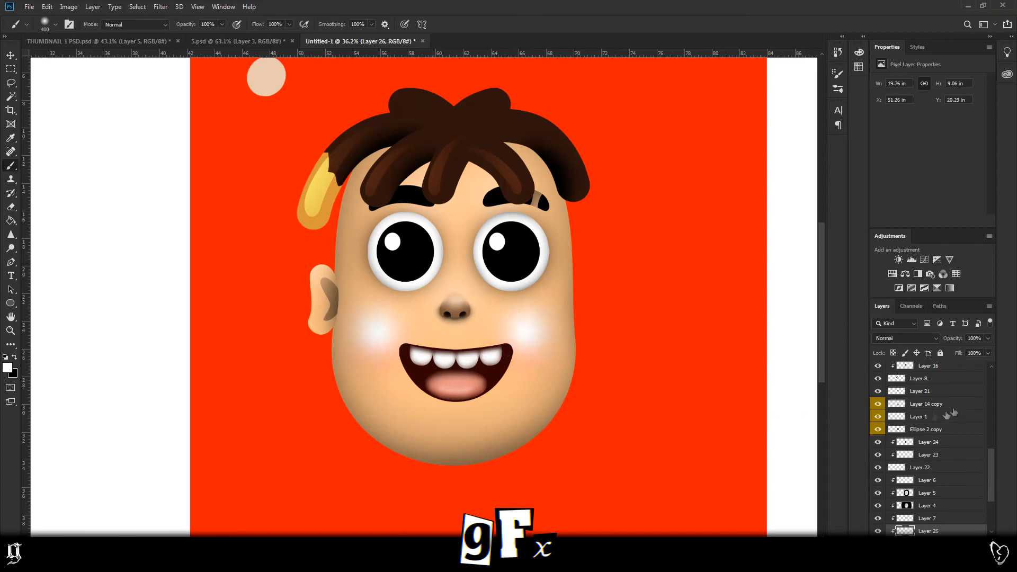
click(915, 339)
click(901, 411)
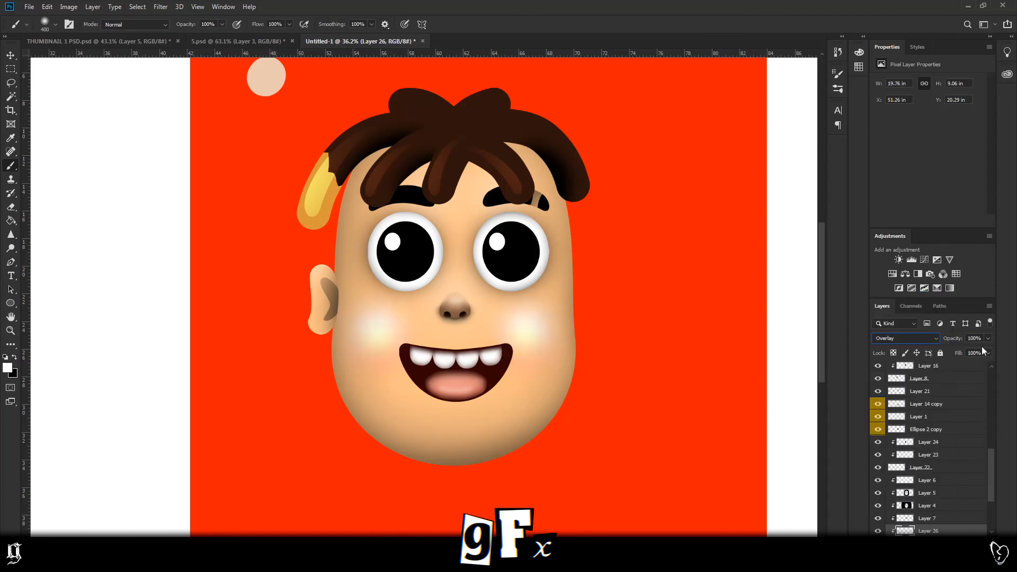
drag(966, 351, 962, 351)
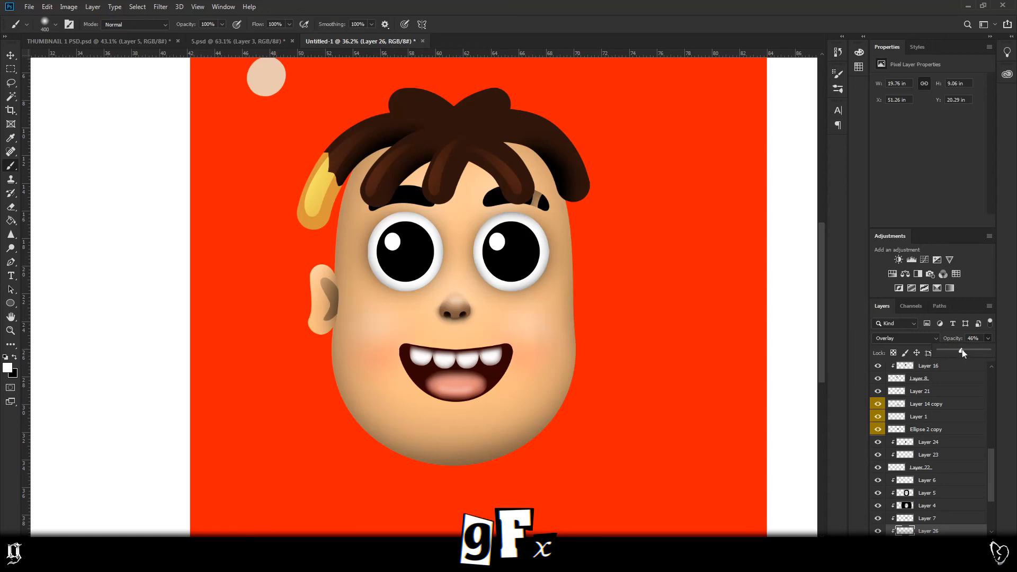
scroll(593, 306, up, 2)
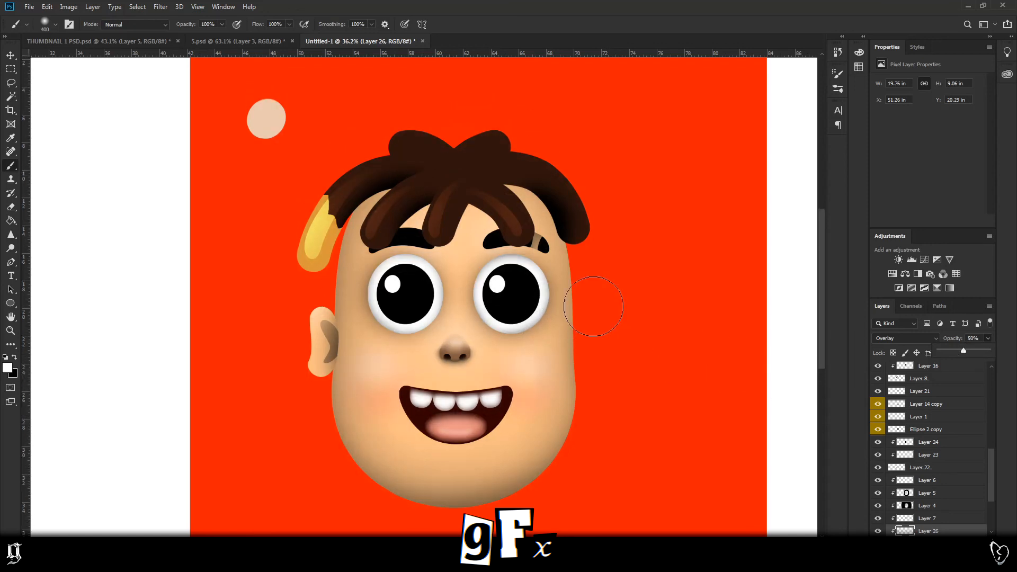